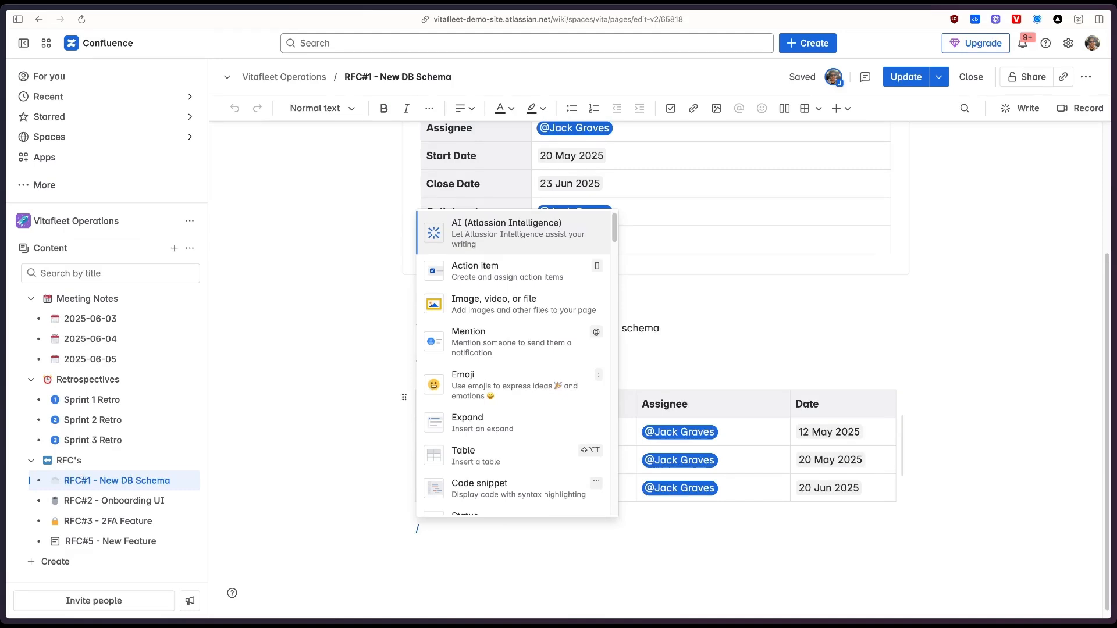
Step: Insert a Roadmap Planner below the Tasks table, with Bar 1 moved to span about mid-July to early November
type("roadmap")
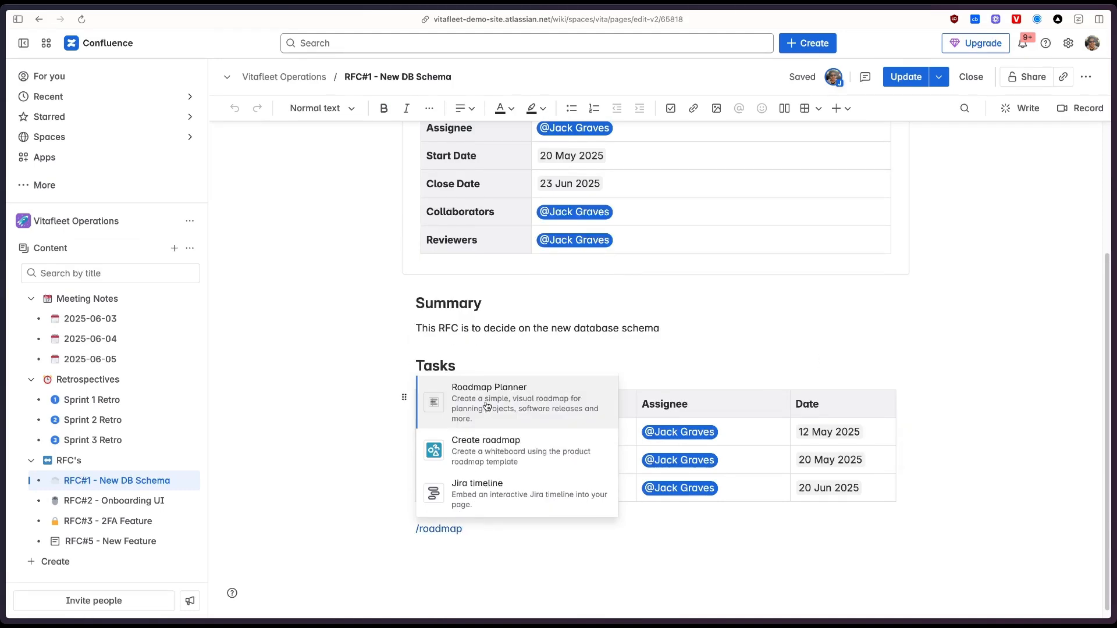
left_click(522, 404)
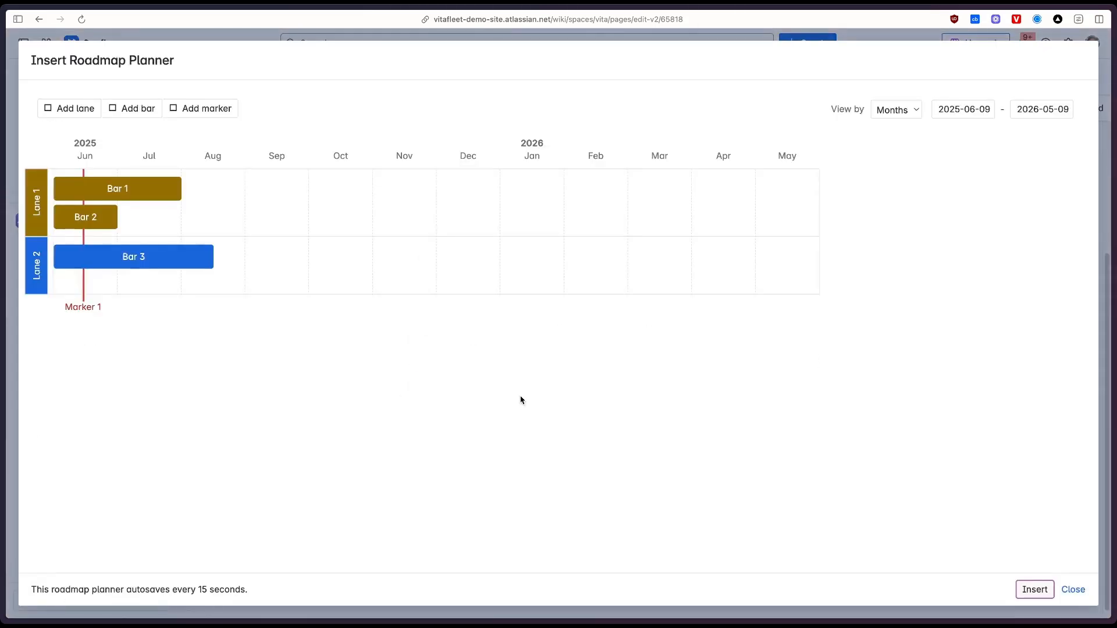
left_click_drag(147, 190, 389, 186)
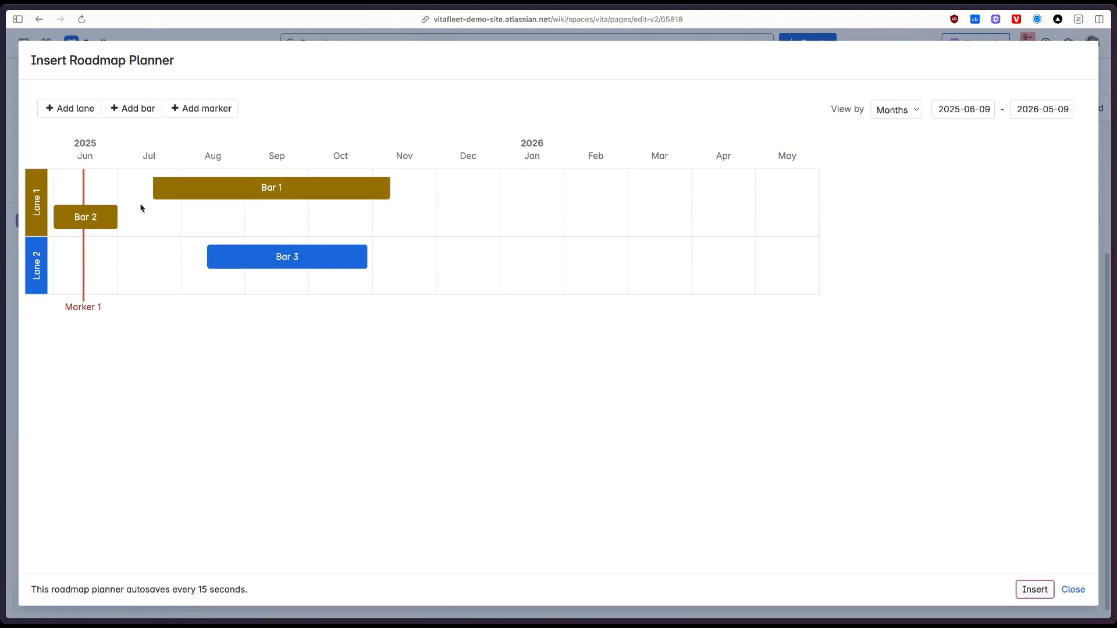
left_click(1034, 589)
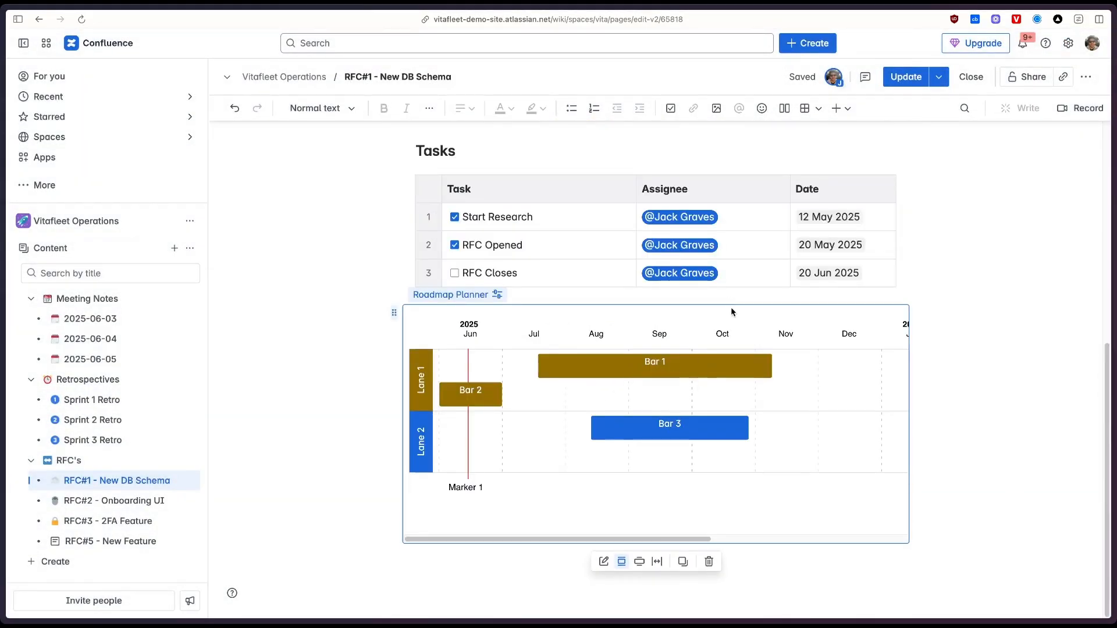
Step: Delete the roadmap planner and return to the empty line below the Tasks table
key("BackSpace")
left_click(455, 580)
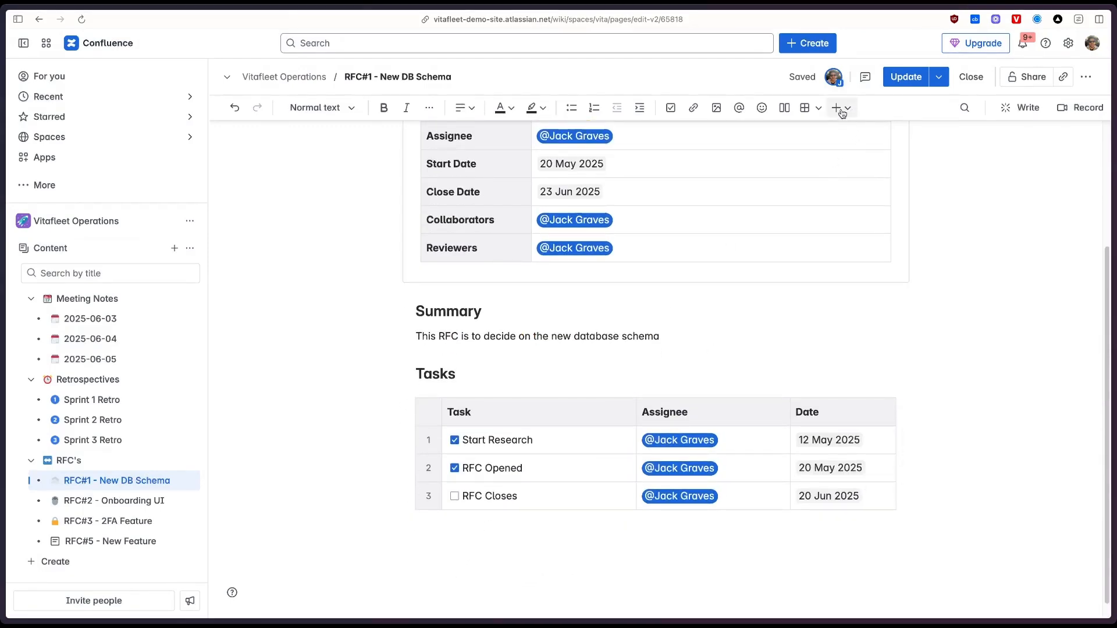
Step: Look through the short list of elements that can be inserted into the page
left_click(841, 107)
scroll(784, 260, "down", 5)
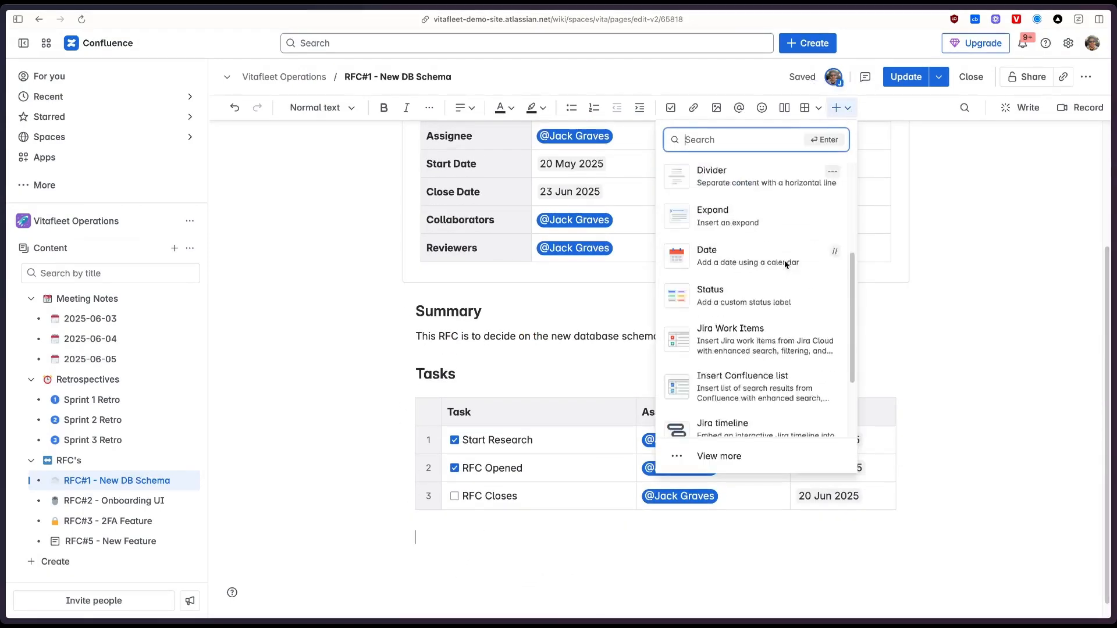
scroll(783, 256, "up", 5)
scroll(783, 248, "down", 7)
scroll(783, 250, "up", 7)
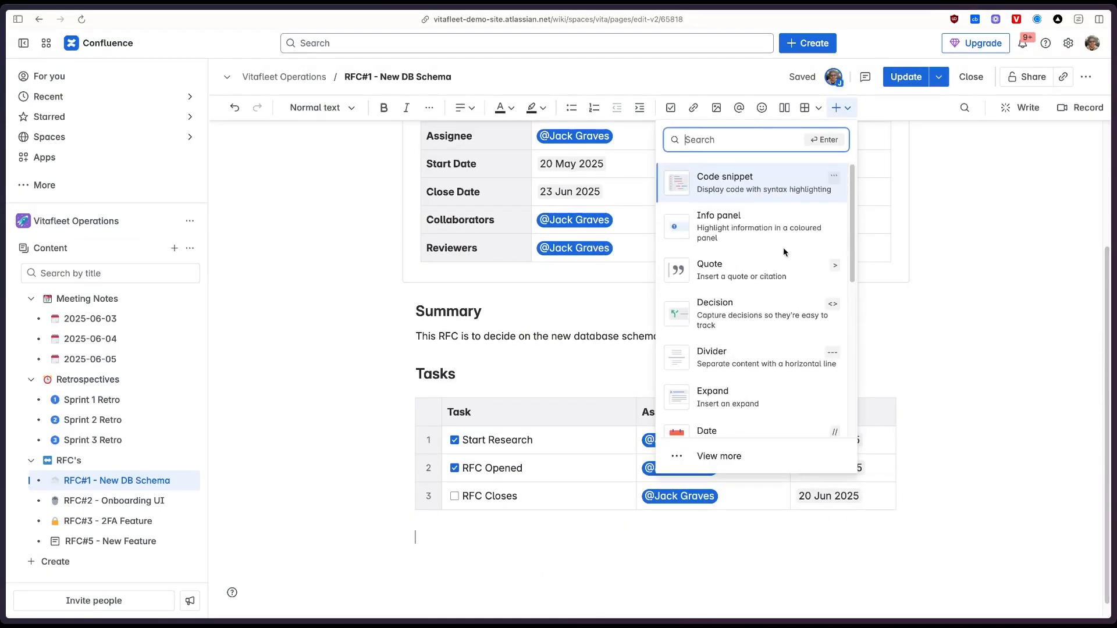
Step: Browse the full catalogue of insertable page elements from start to end and close it without inserting anything
left_click(716, 457)
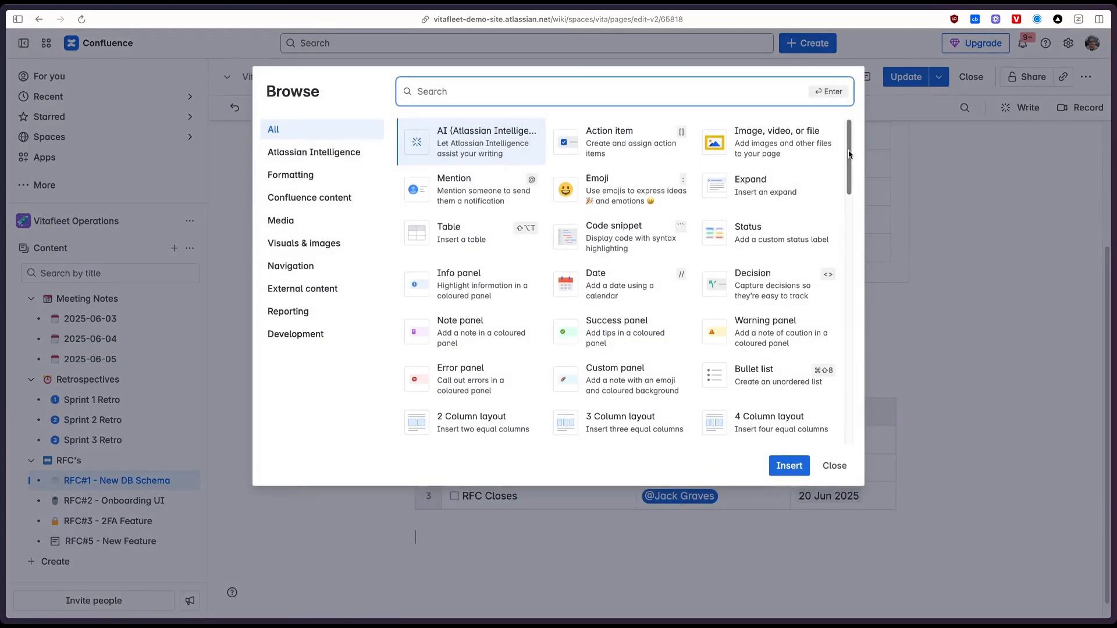
scroll(838, 326, "down", 12)
scroll(837, 354, "down", 8)
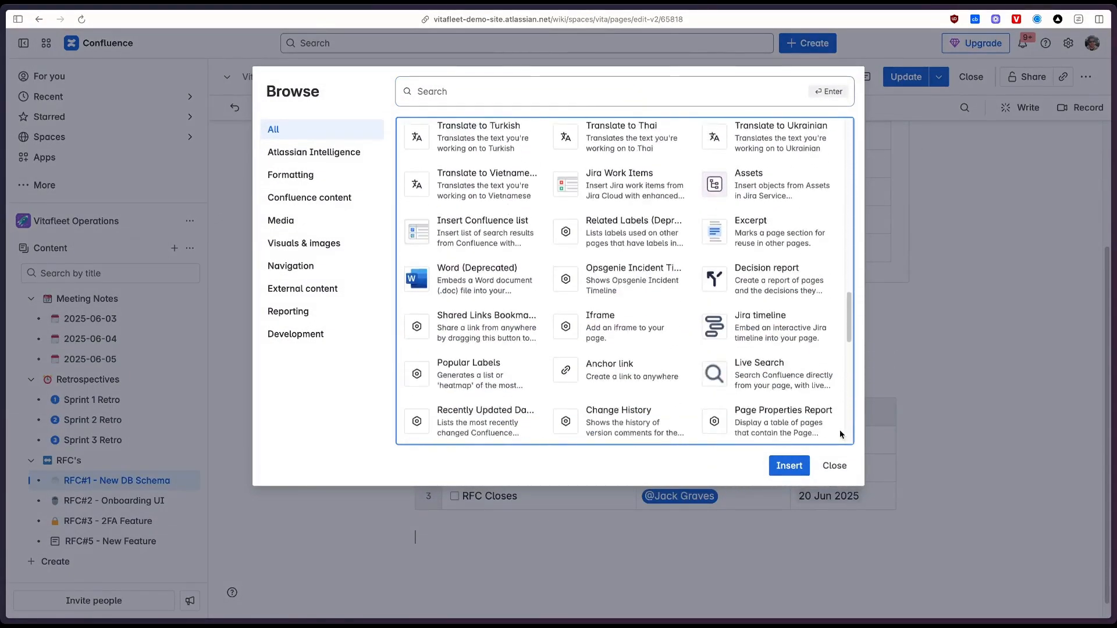
scroll(854, 410, "down", 3)
scroll(853, 410, "down", 10)
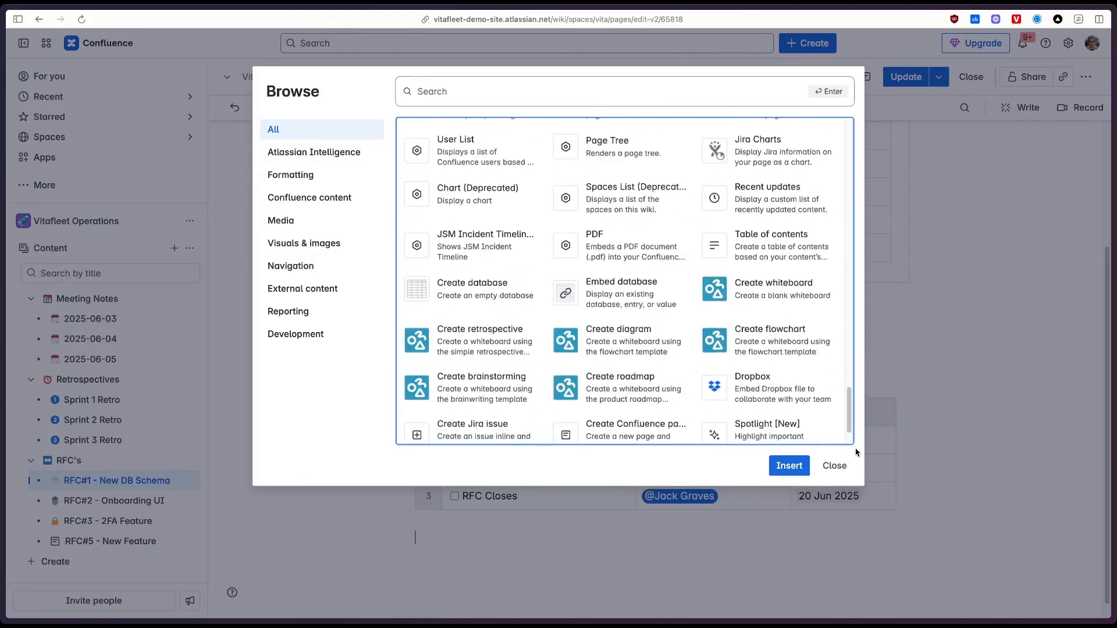
left_click_drag(851, 431, 857, 135)
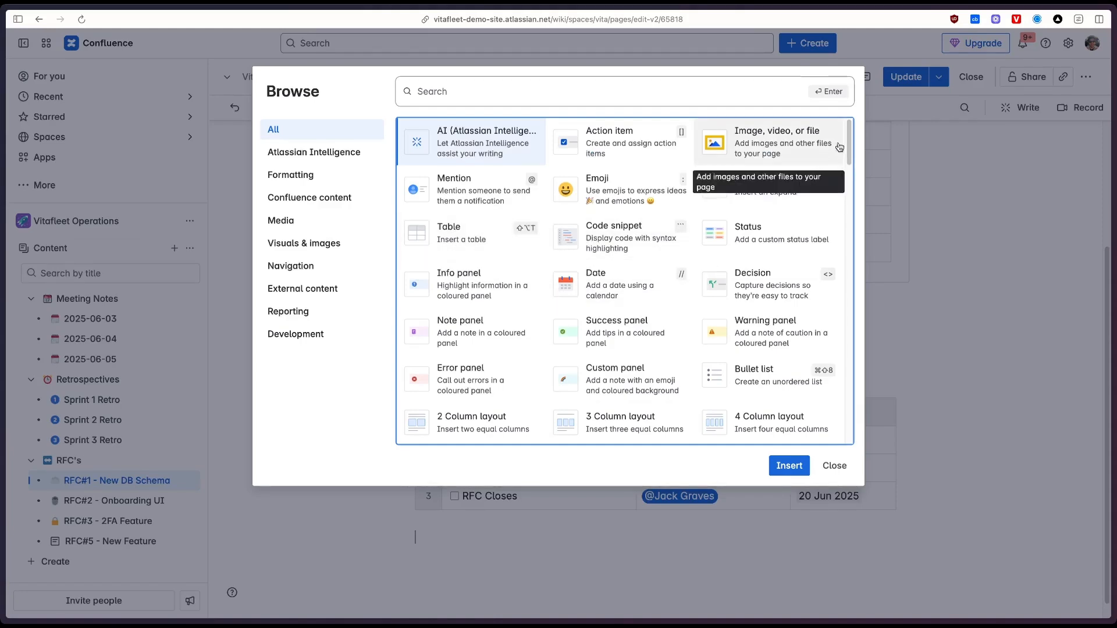
scroll(842, 164, "down", 2)
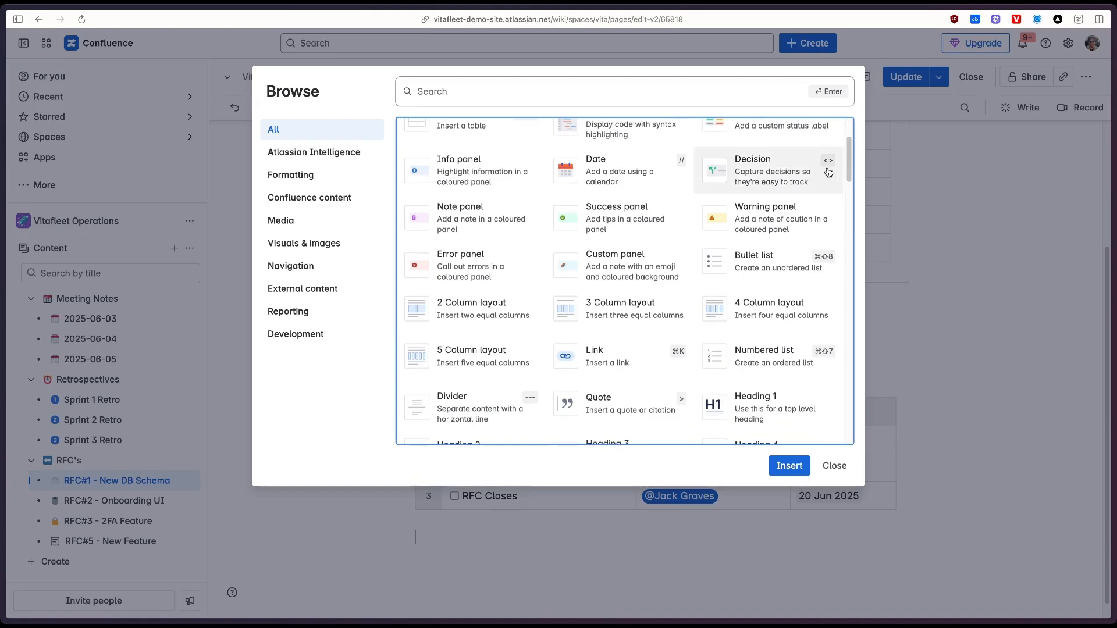
left_click(834, 466)
Step: Add an empty line above the Page Properties block and insert an Info panel there
scroll(600, 514, "up", 3)
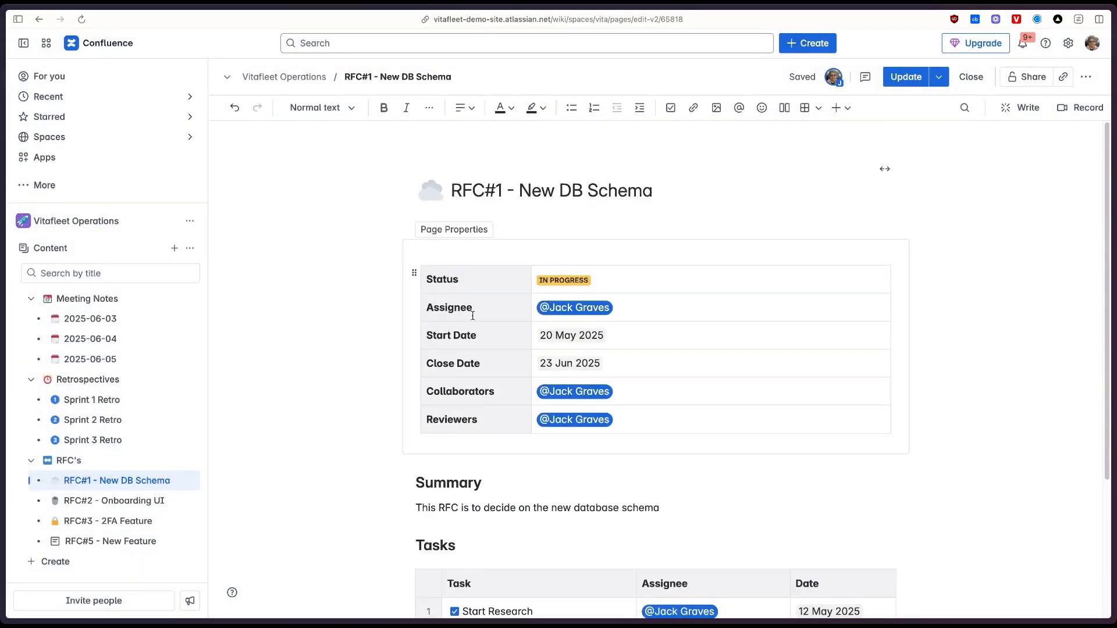
left_click(397, 247)
key("Up")
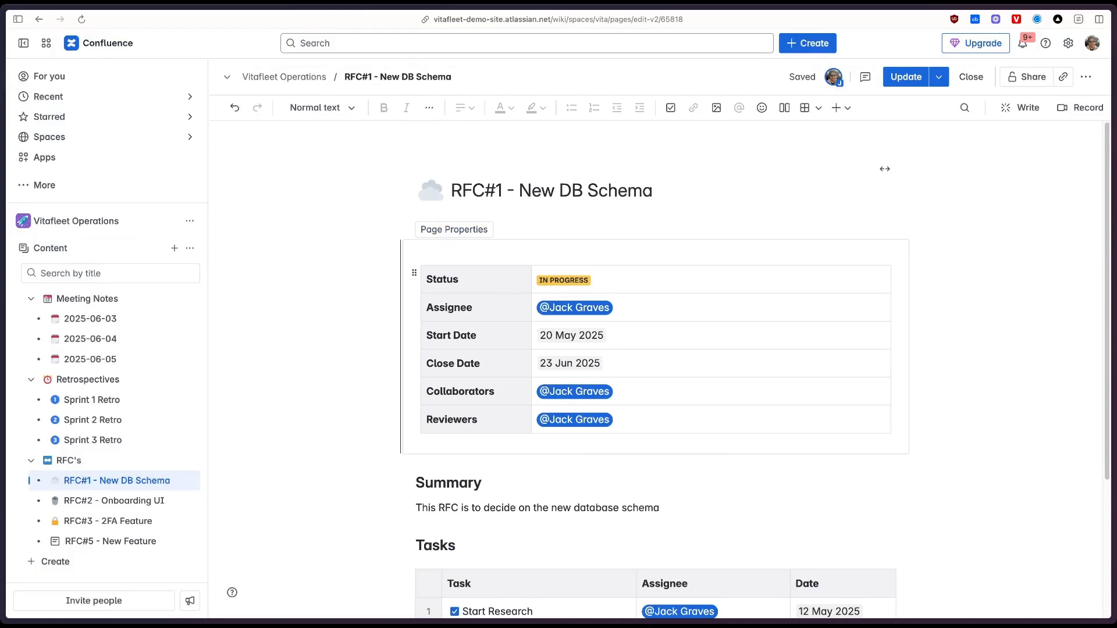
key("Return")
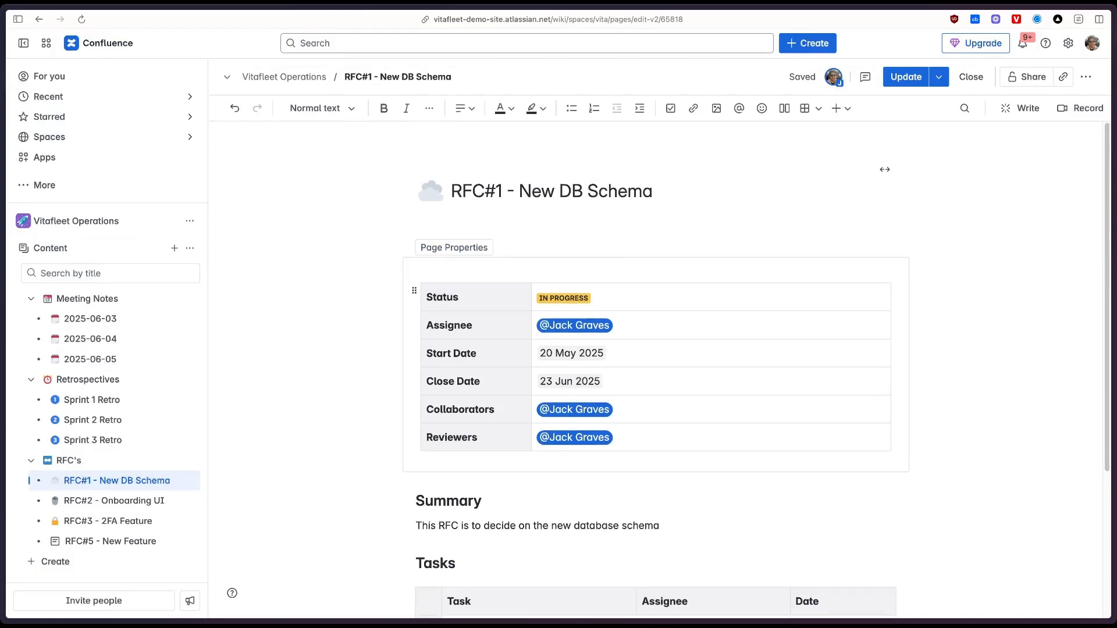
type("/panel")
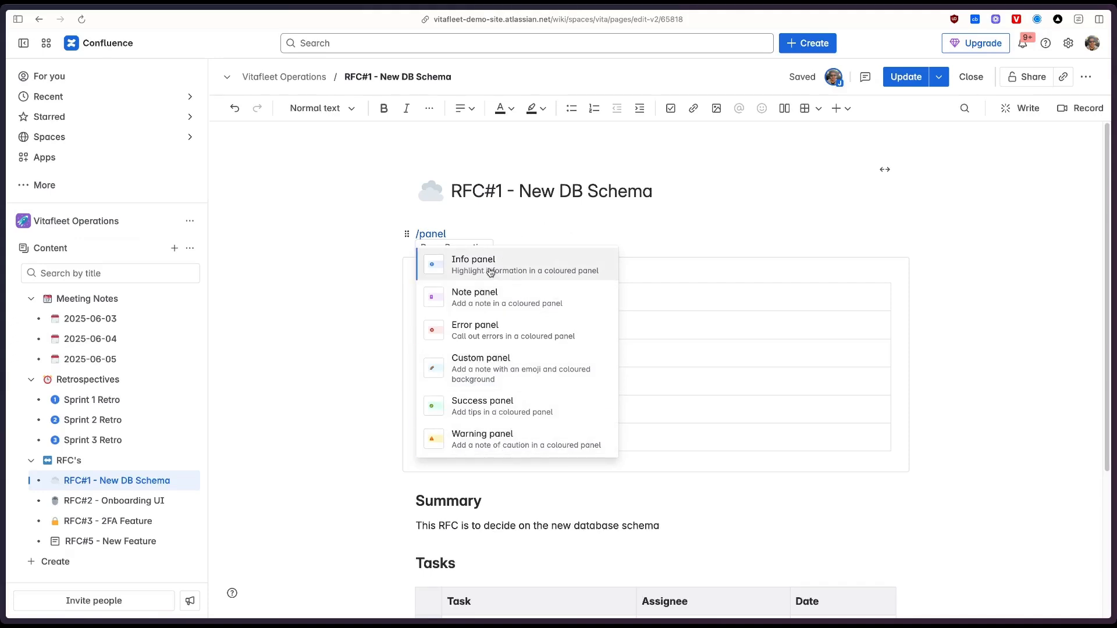
left_click(536, 272)
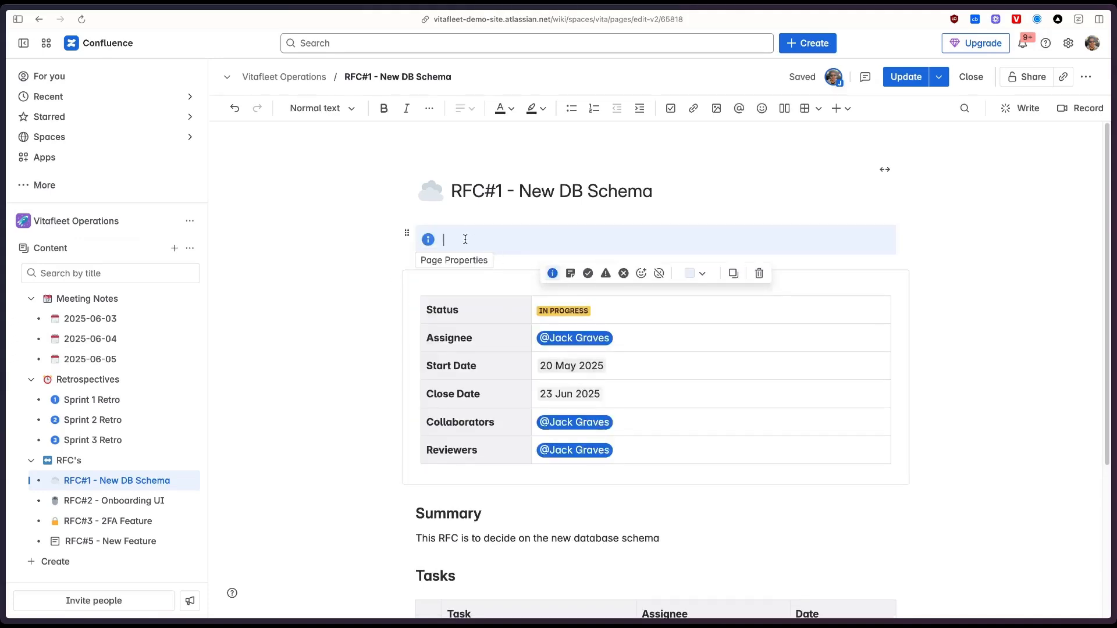
Step: Try light green and light blue as the info panel's background colour
left_click(689, 273)
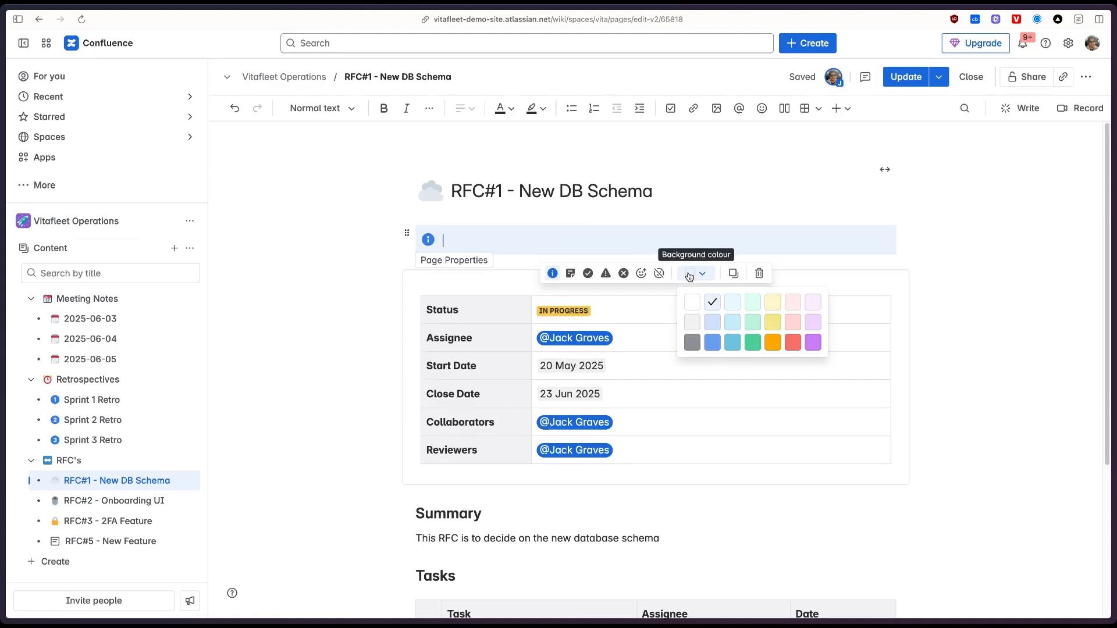
left_click(751, 318)
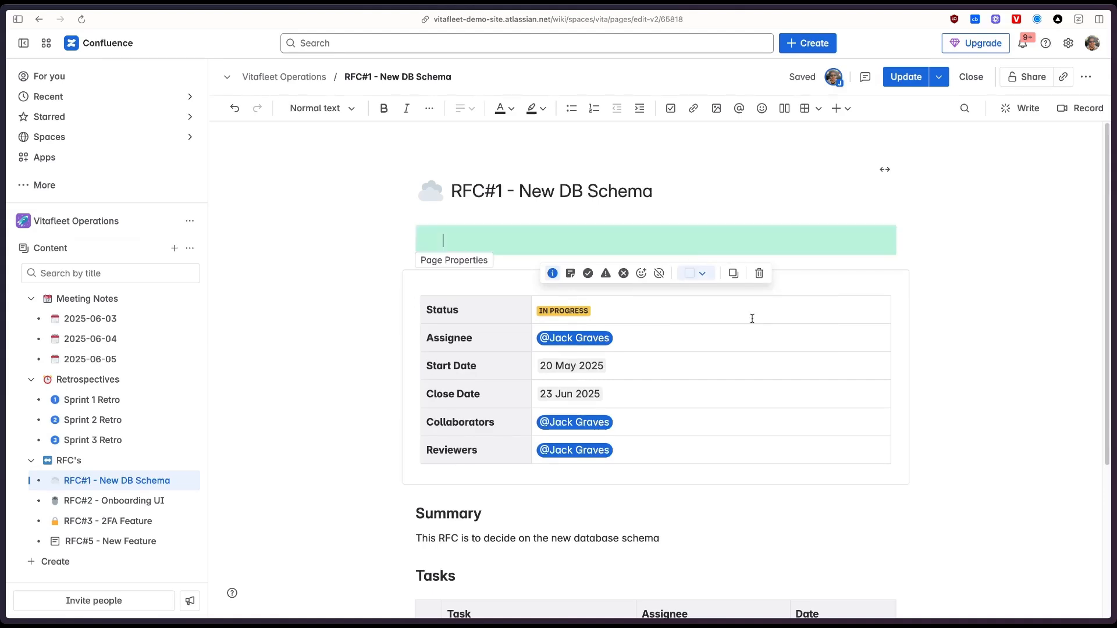
left_click(701, 274)
left_click(727, 322)
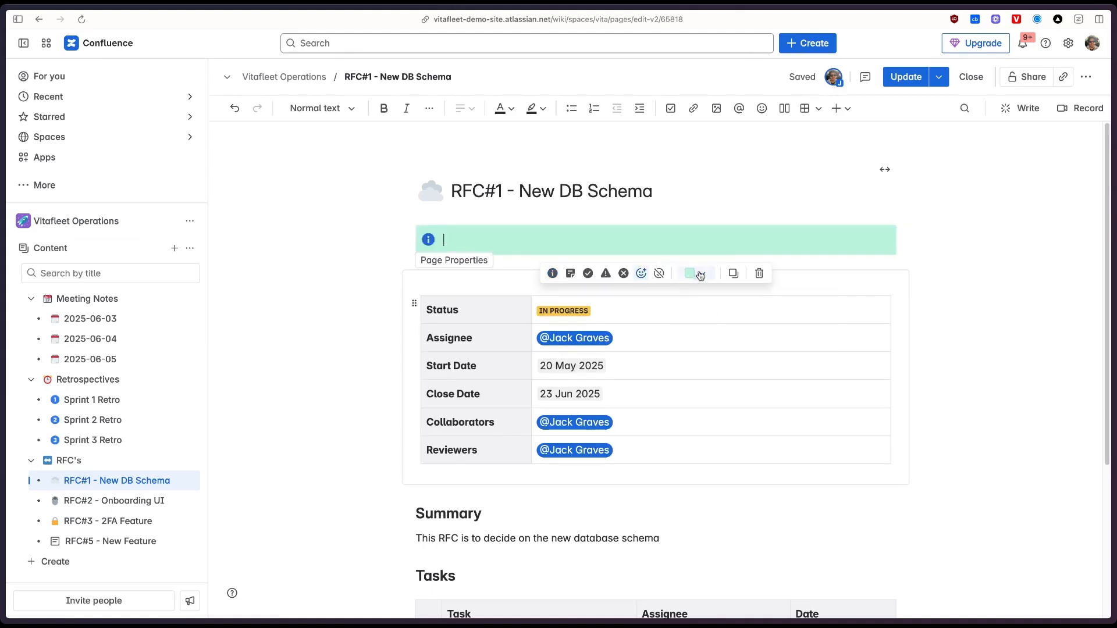
left_click(702, 274)
left_click(711, 319)
left_click(695, 273)
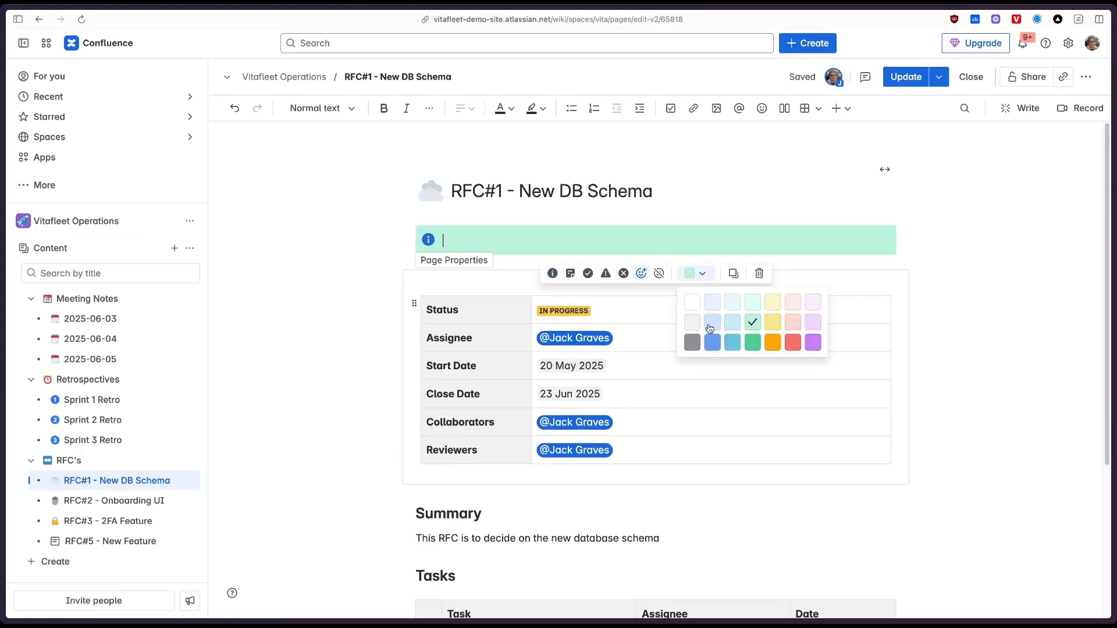
left_click(710, 321)
Step: Change the panel's icon to the alarm clock emoji and enter the text "This RFC is currently in progress."
left_click(641, 274)
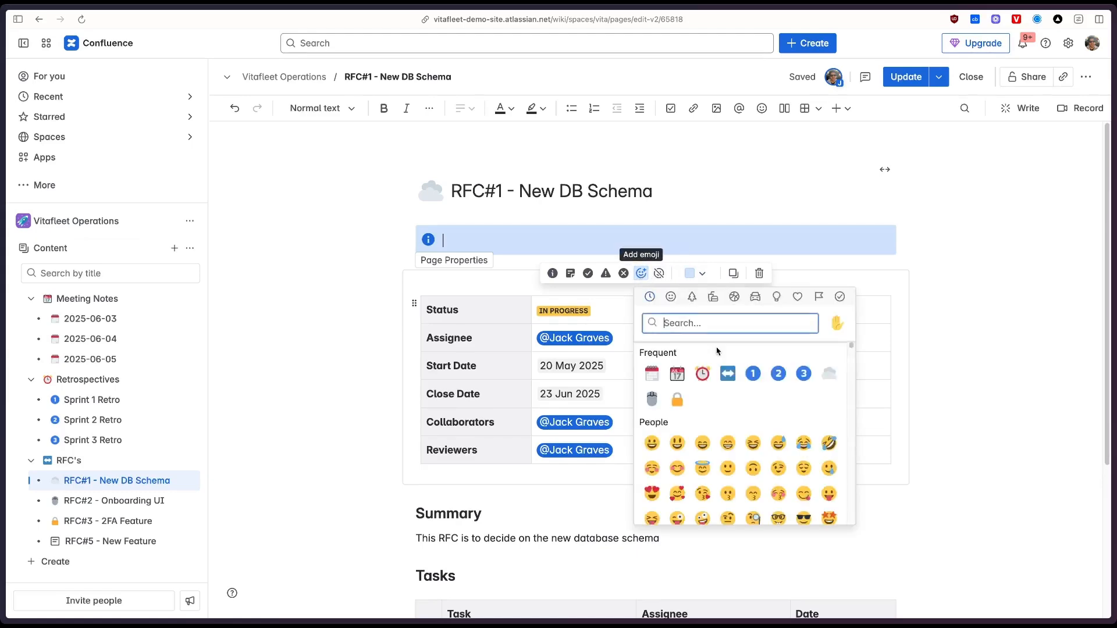
left_click(674, 387)
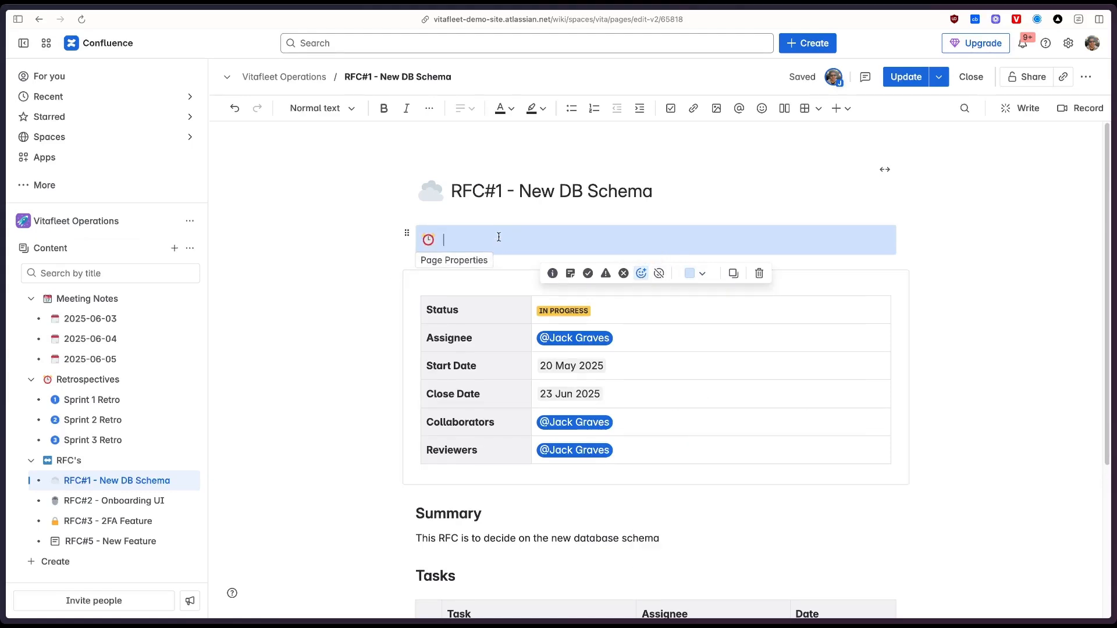
type("This RFC is currently in progress.")
left_click(580, 239)
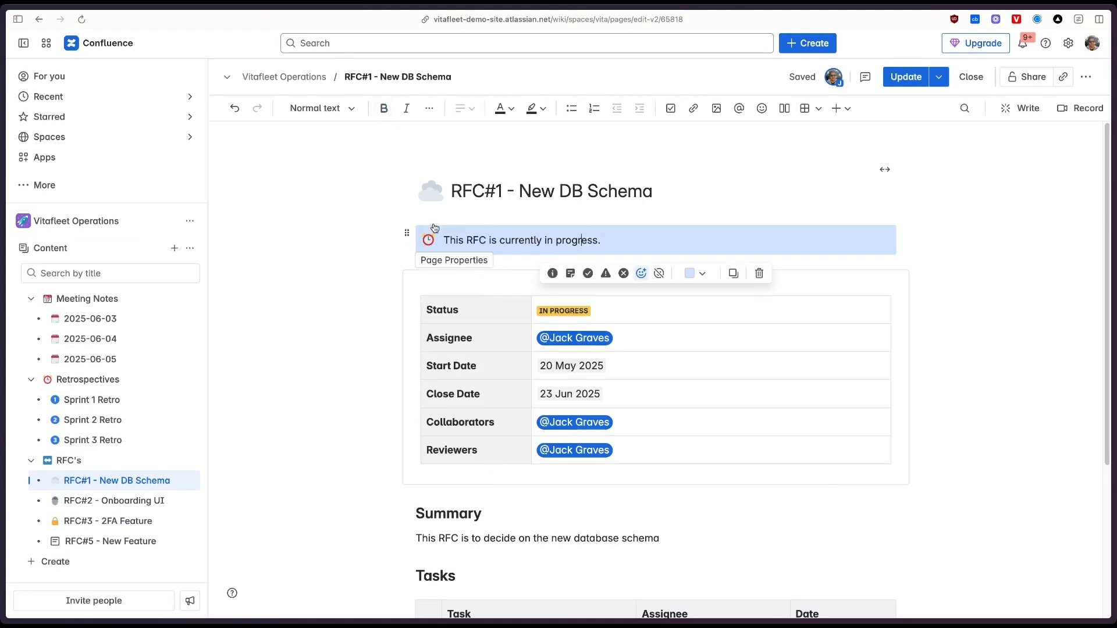
Step: Set the background colour of the in-progress panel to light red
left_click(695, 273)
left_click(791, 320)
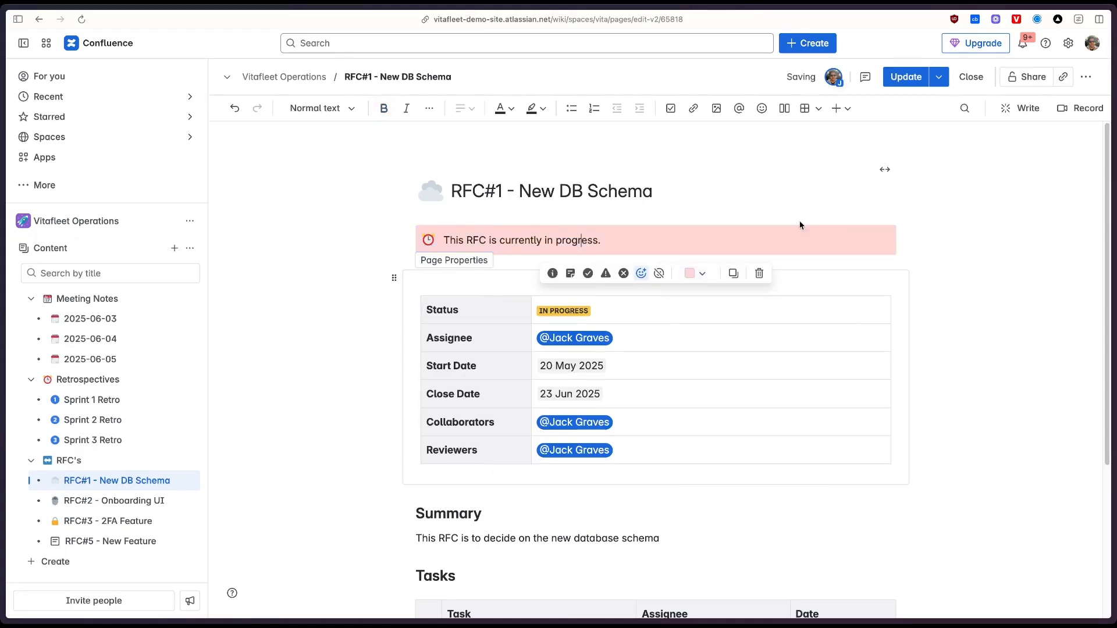
scroll(786, 425, "down", 5)
scroll(710, 404, "up", 5)
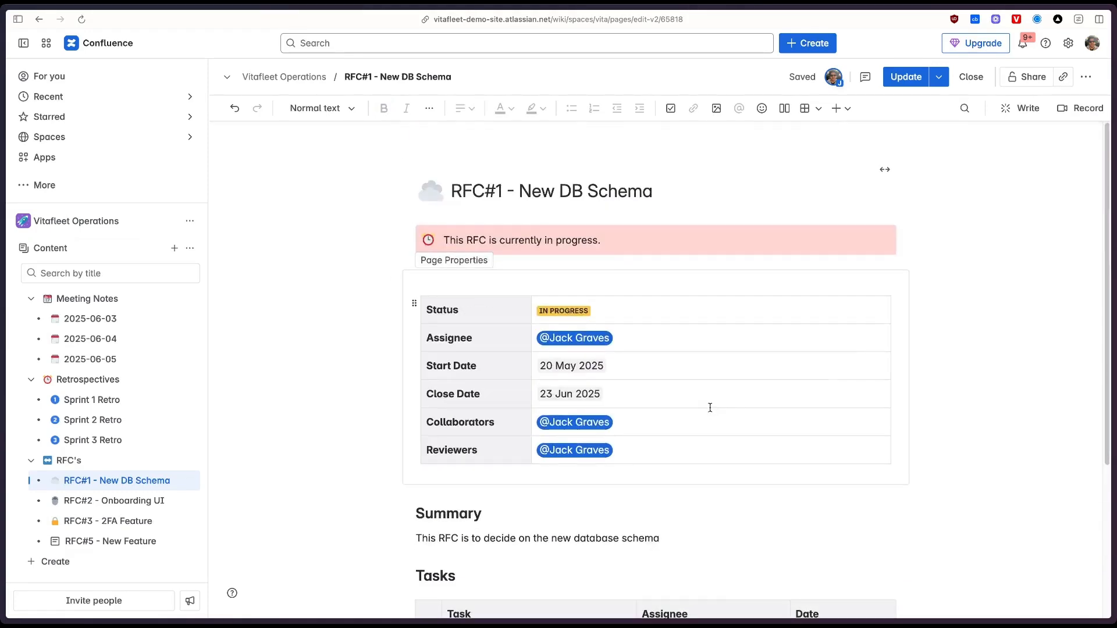
left_click(623, 233)
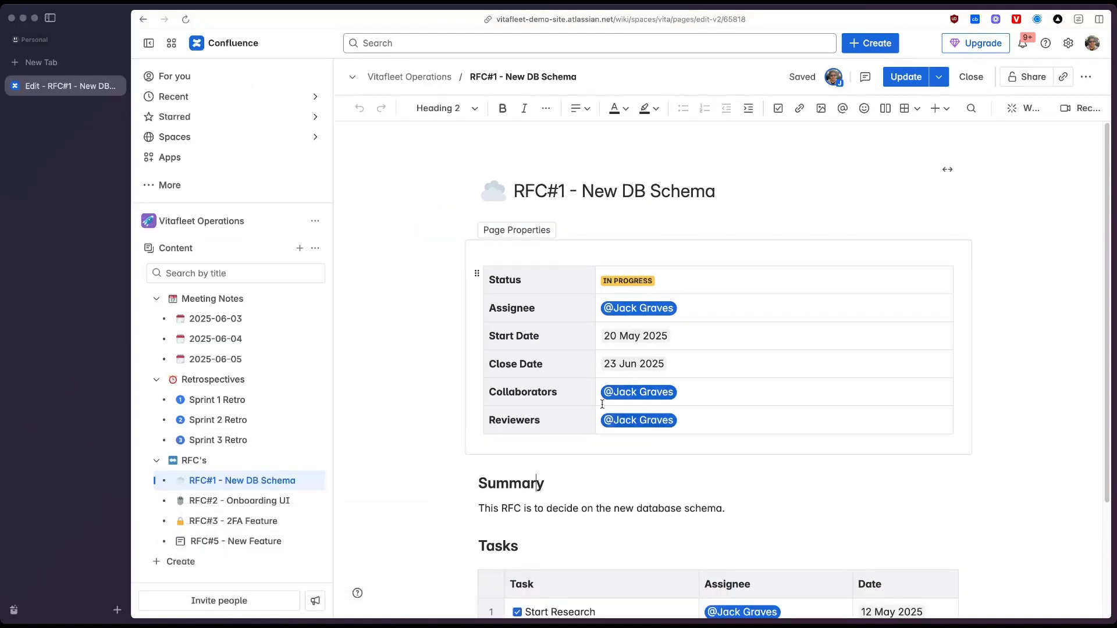
Step: Add an empty line above the Page Properties block and insert a Table of contents there
left_click(454, 245)
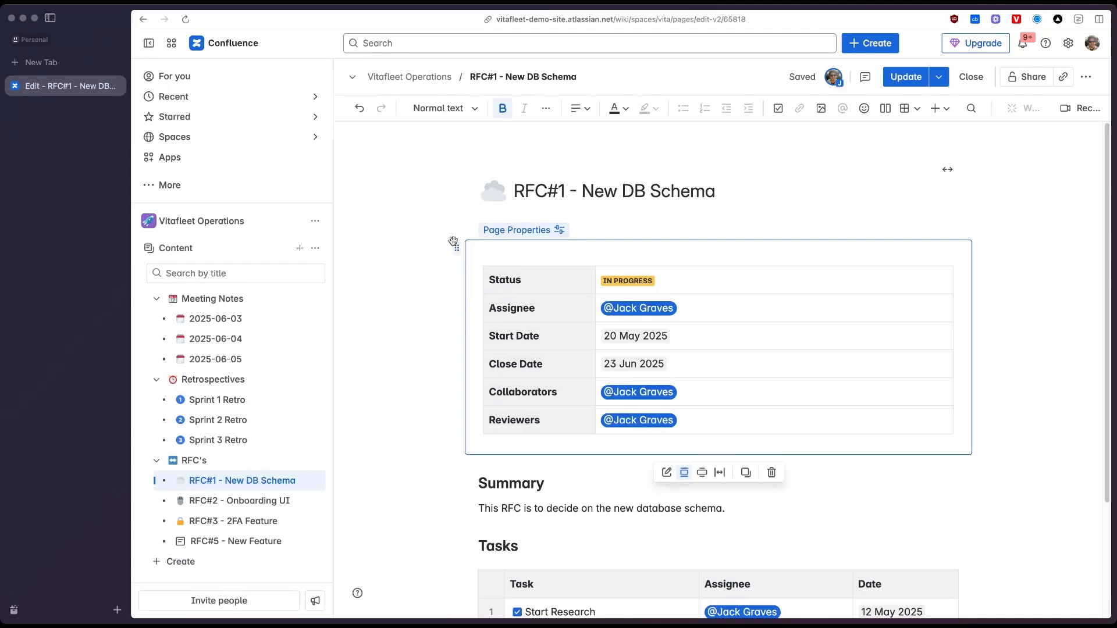
key("Left")
key("Return")
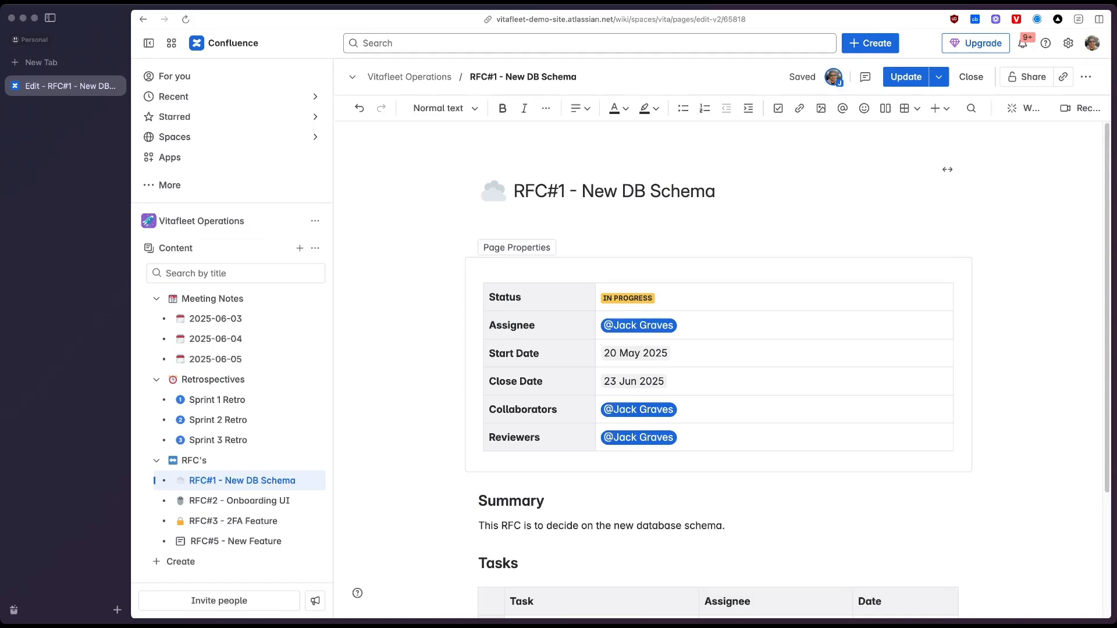
type("/")
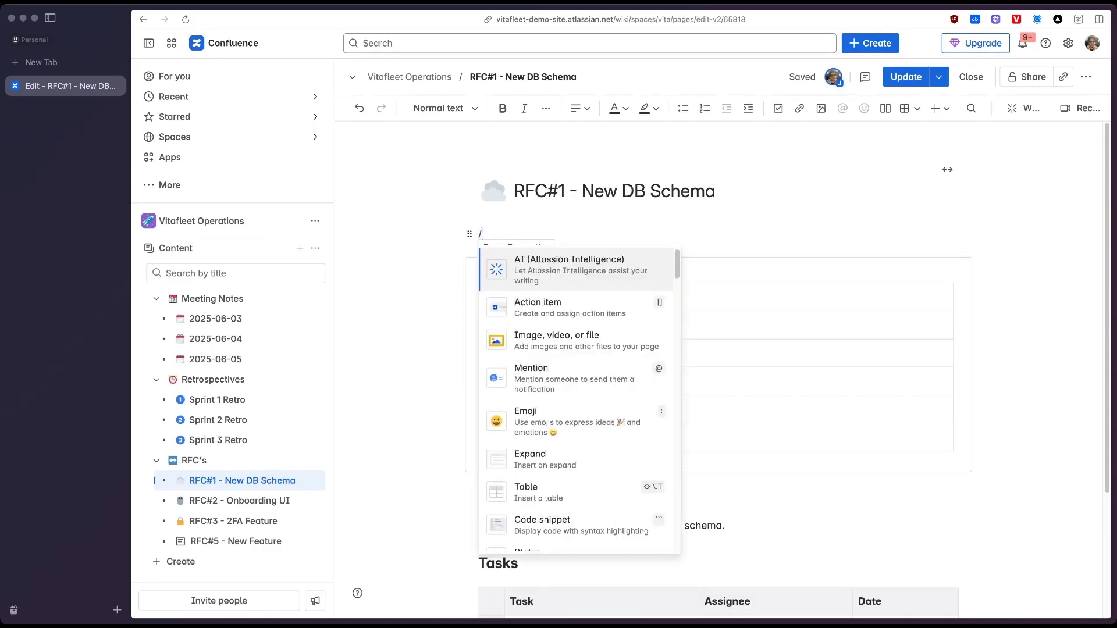
type("toc")
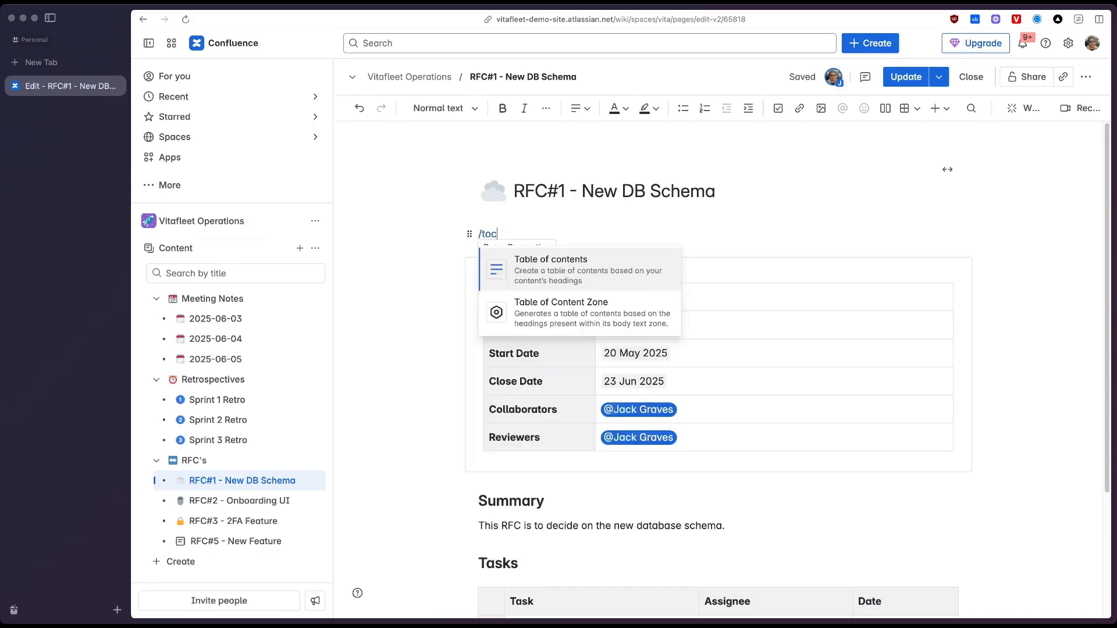
key("Return")
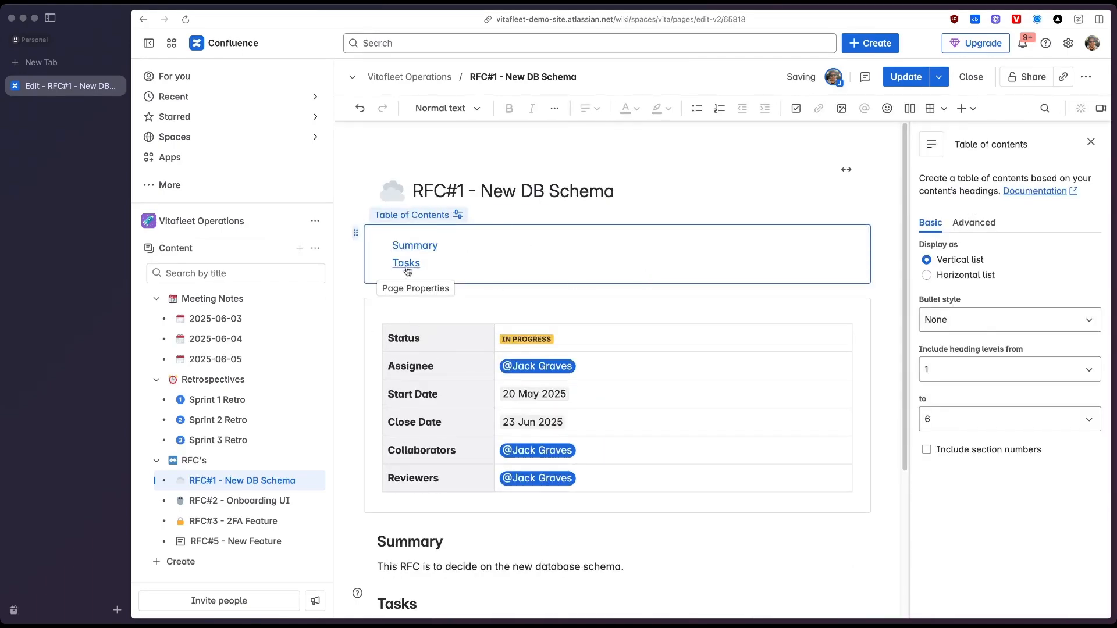
Step: Set the table of contents' bullet style to Number
scroll(551, 317, "down", 5)
scroll(755, 330, "up", 3)
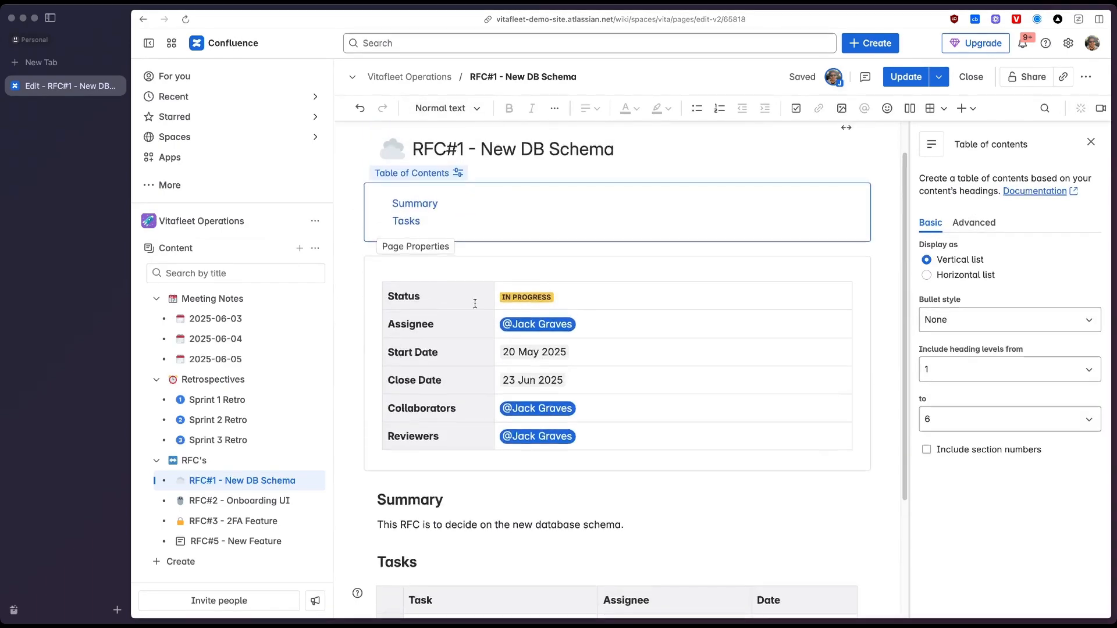
left_click(965, 326)
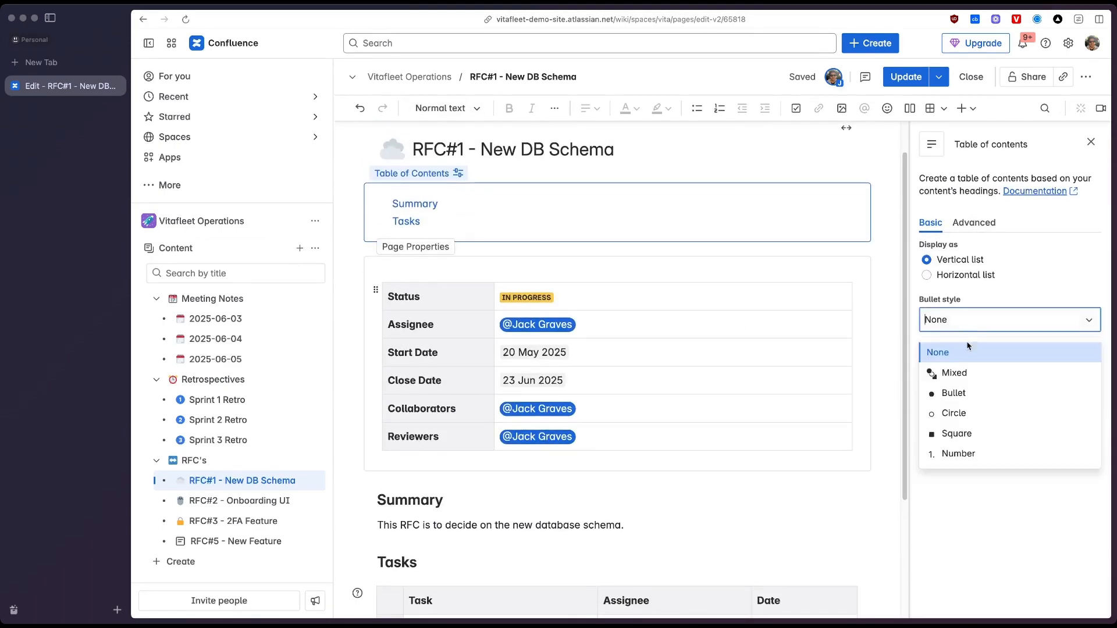
left_click(957, 454)
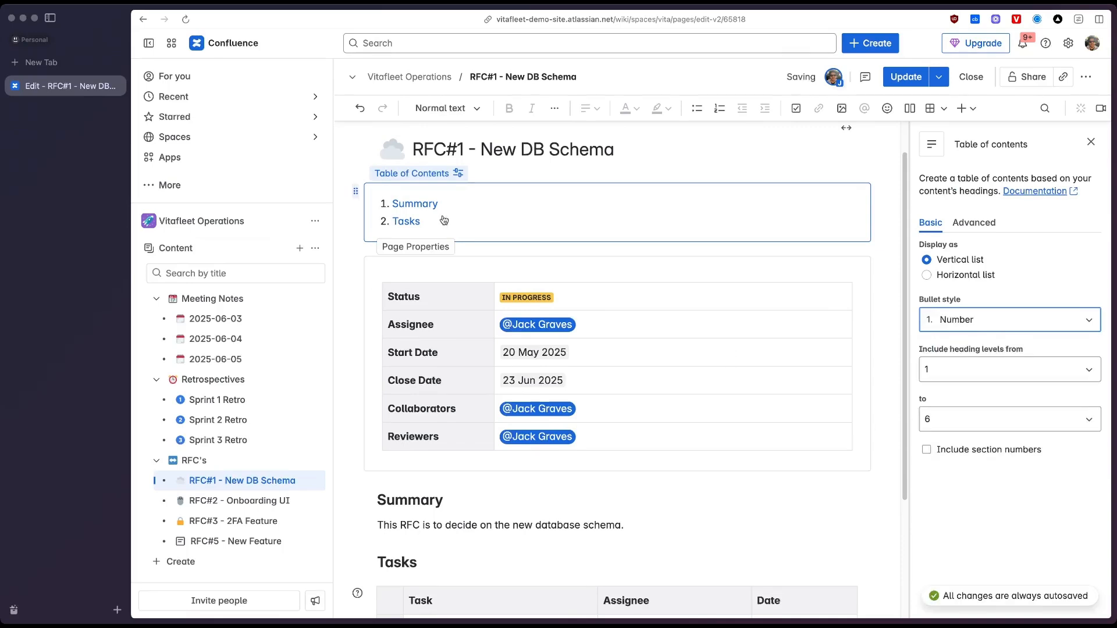
Step: Try the Bullet style and horizontal display for the table of contents, switching back to Number and the vertical list
left_click(943, 319)
left_click(954, 393)
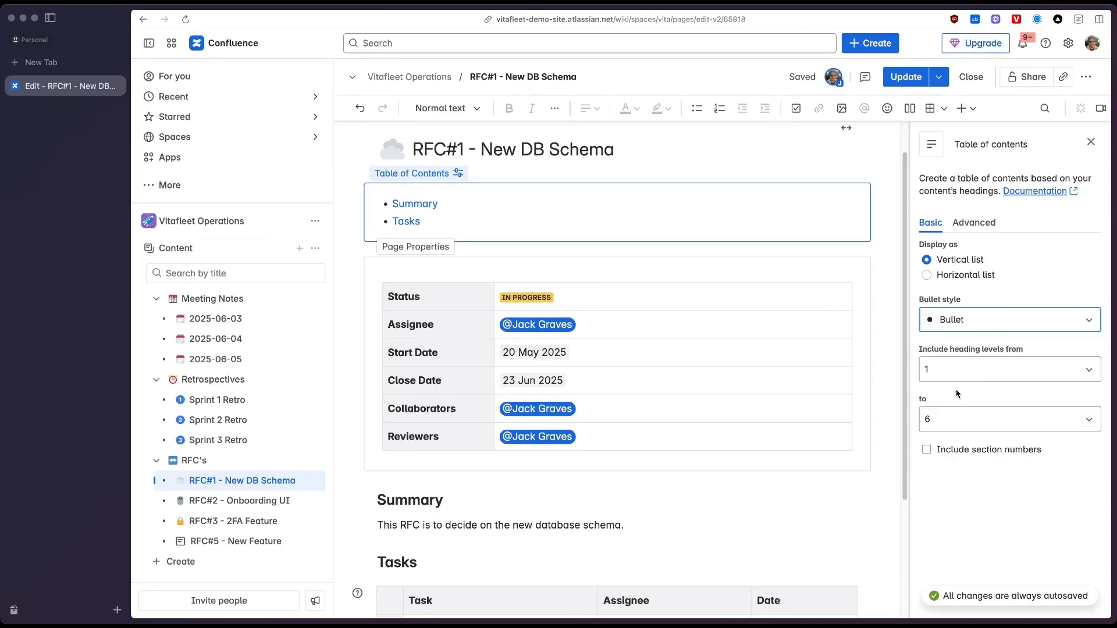
left_click(977, 324)
left_click(957, 453)
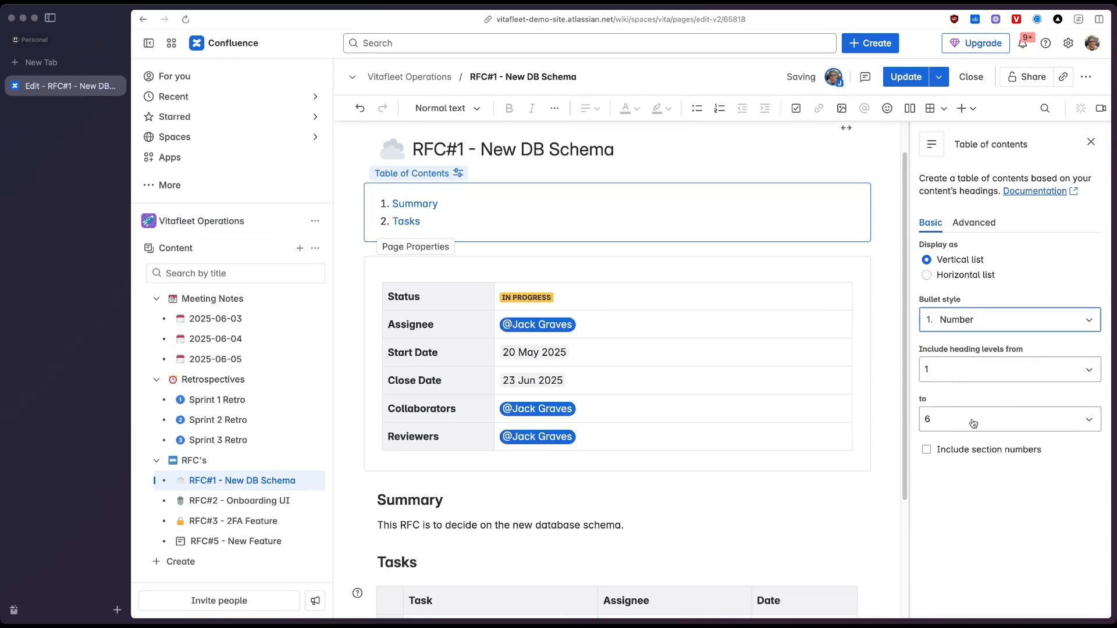
left_click(957, 277)
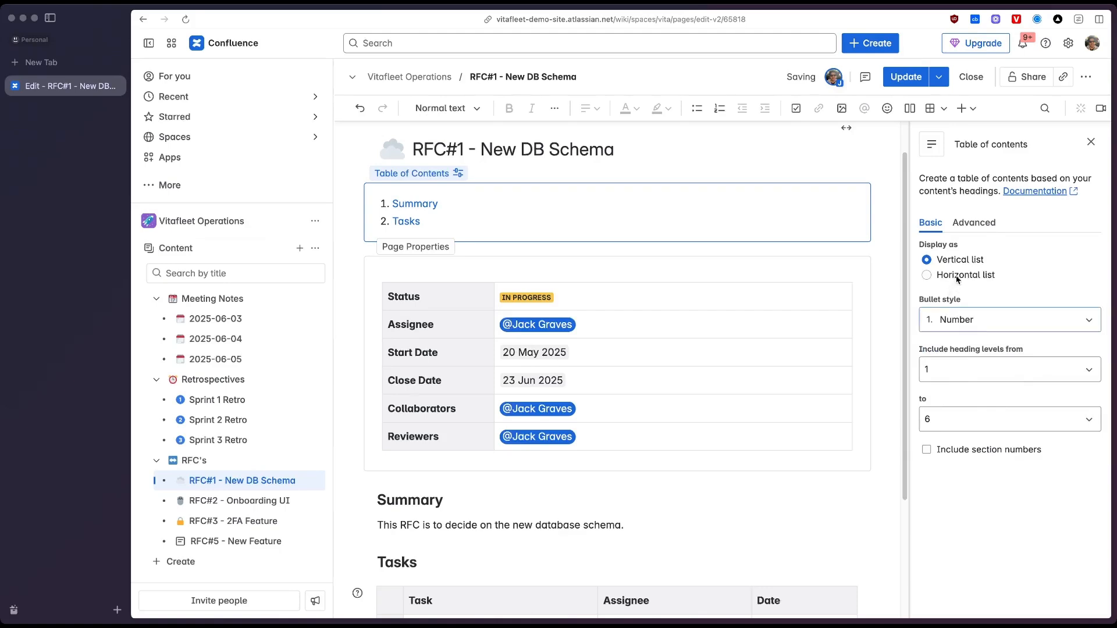
left_click(954, 262)
Step: Add the line "New Heading" below the Tasks table and format it as Heading 2
scroll(683, 424, "down", 3)
left_click(448, 561)
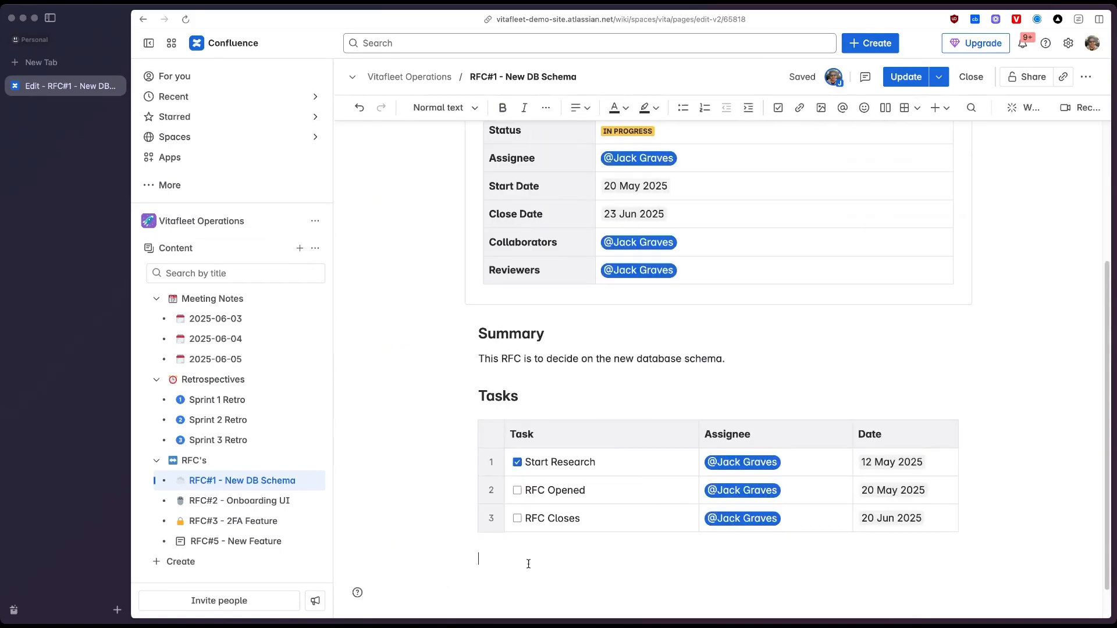
scroll(587, 244, "up", 4)
scroll(700, 454, "down", 5)
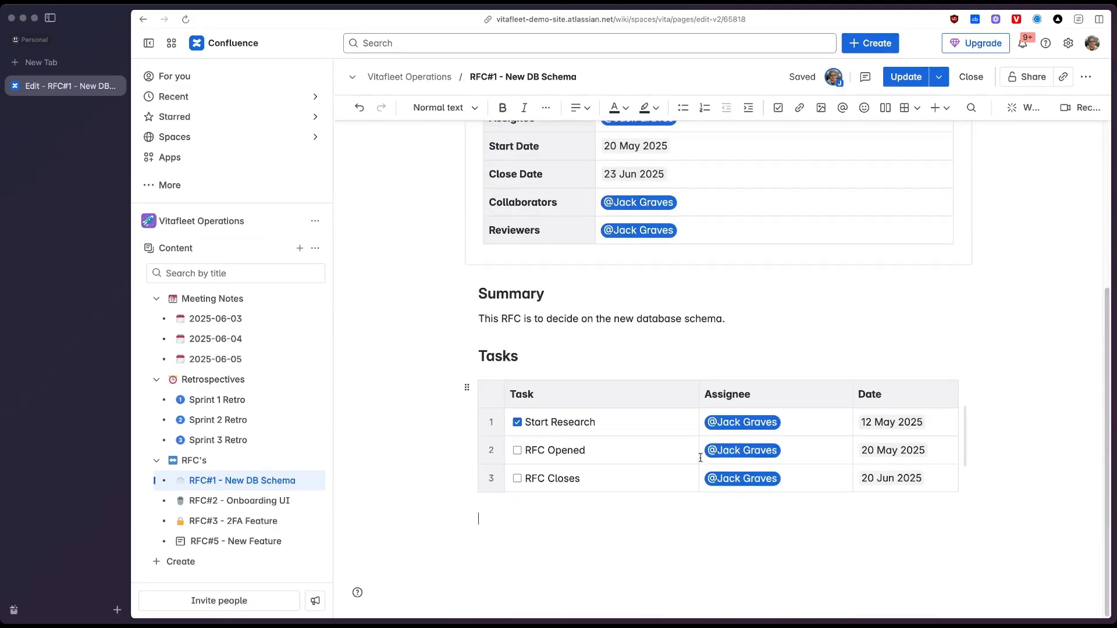
type("S")
type("New Heading")
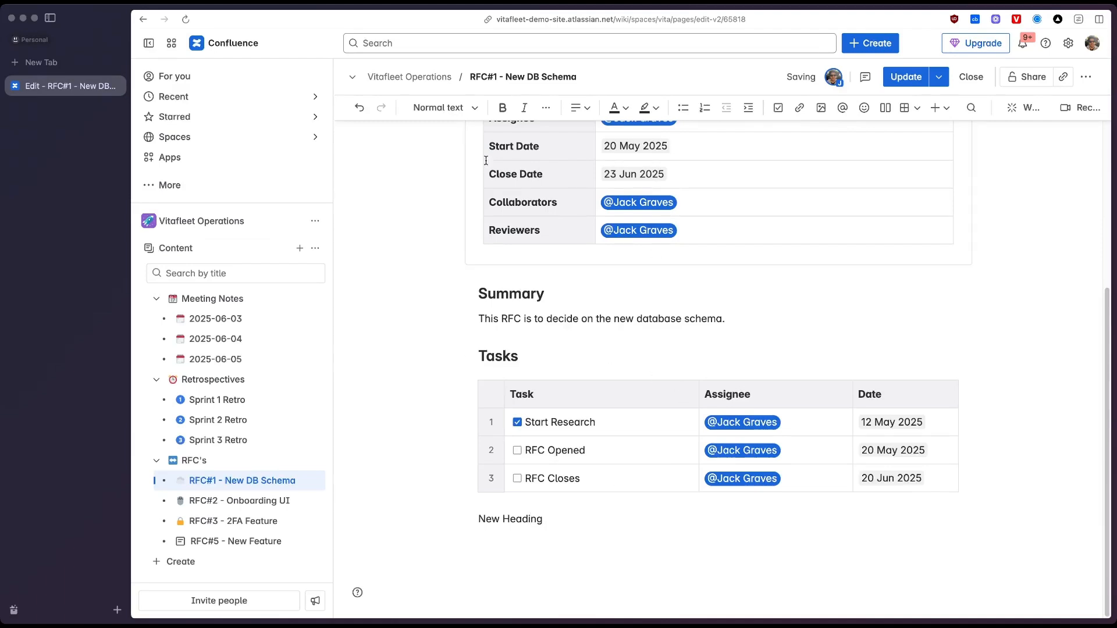
left_click(442, 107)
left_click(442, 191)
Step: Set the bullet style of the table of contents at the page's start to Number
scroll(653, 312, "up", 5)
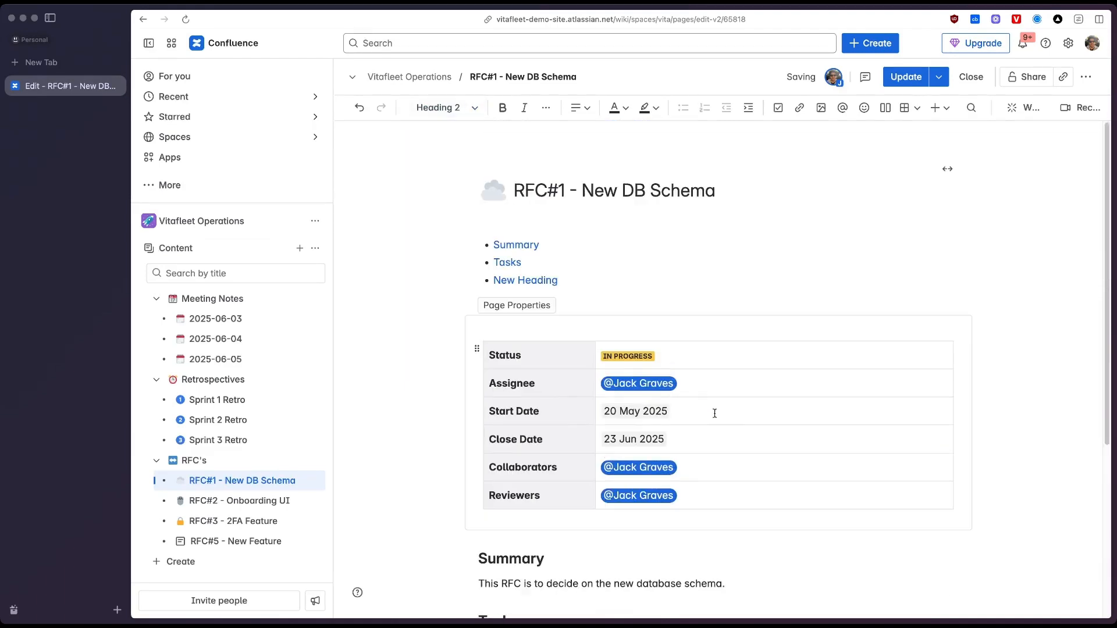
left_click(581, 242)
left_click(667, 318)
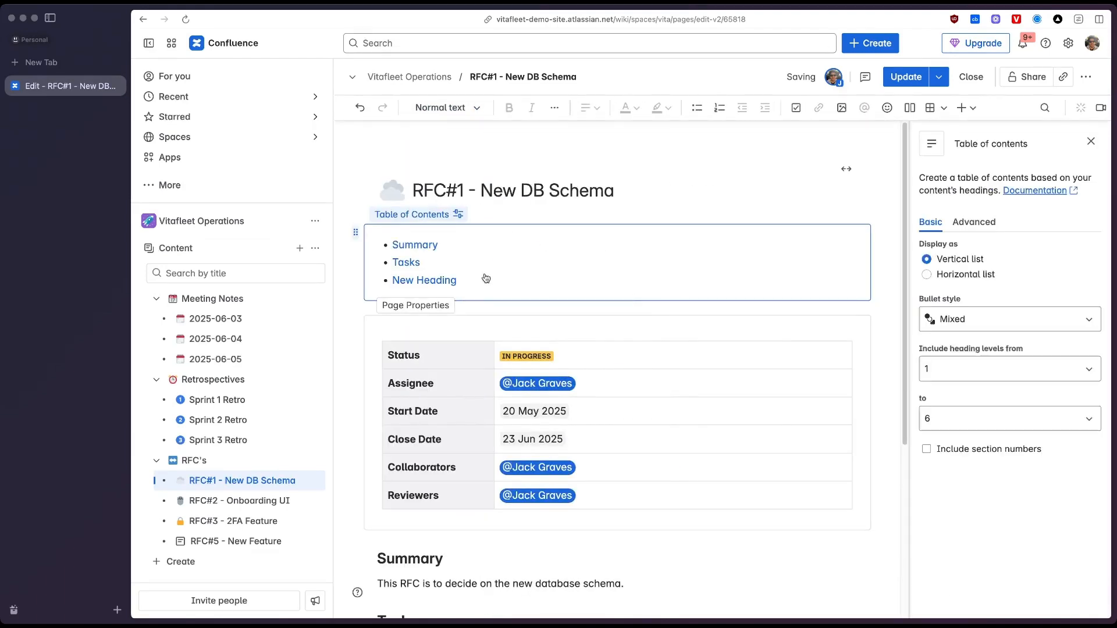
left_click(983, 319)
left_click(967, 453)
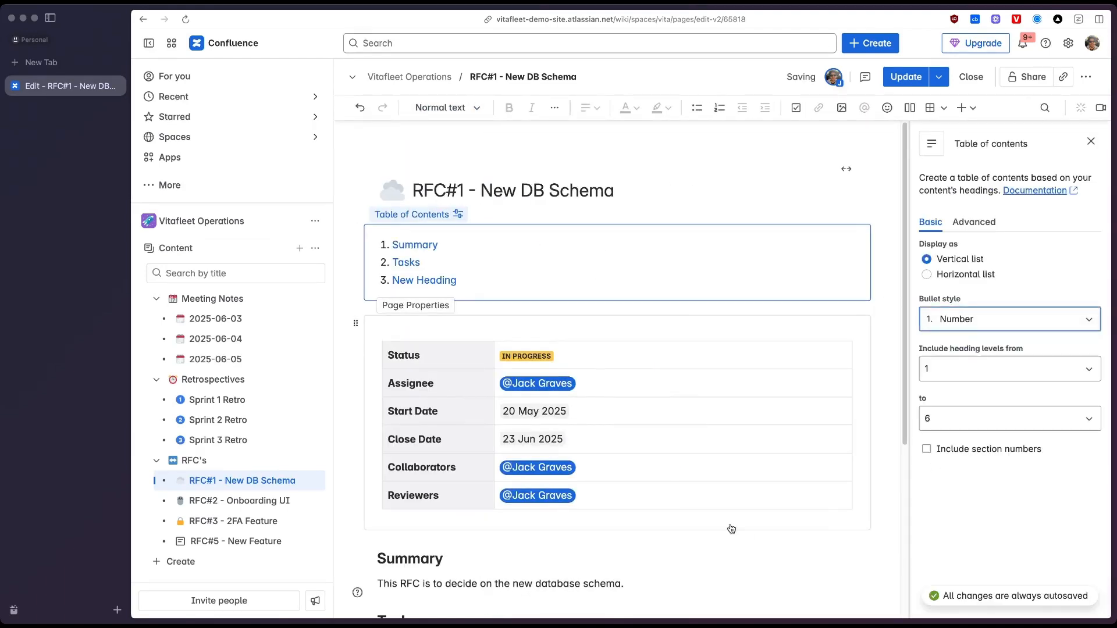
Step: Publish the page update and follow the Tasks link in the table of contents
left_click(646, 364)
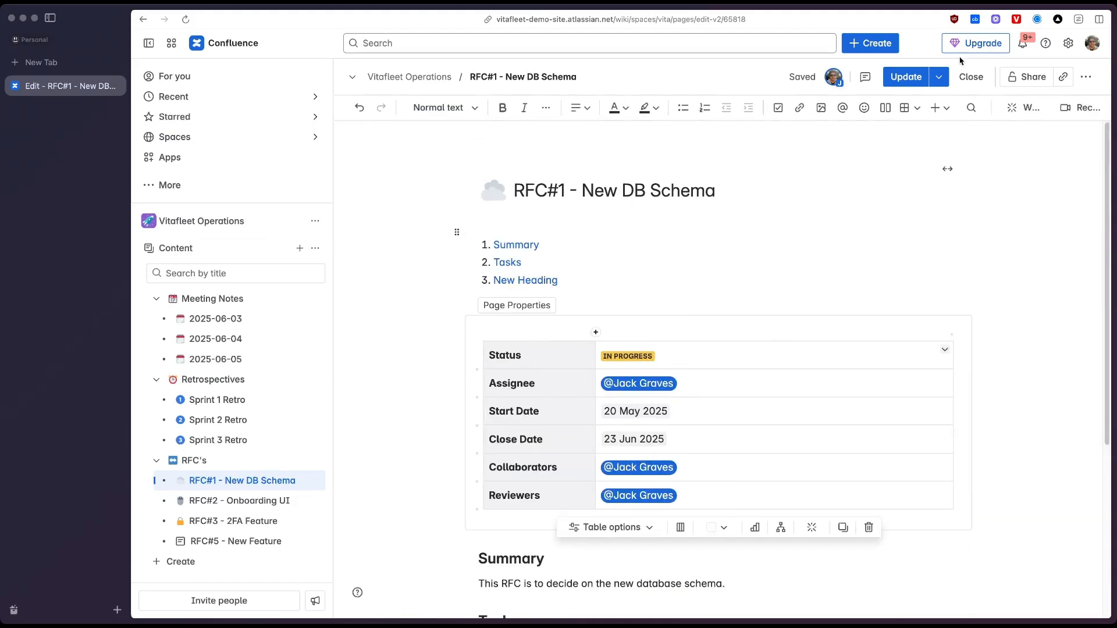
left_click(906, 77)
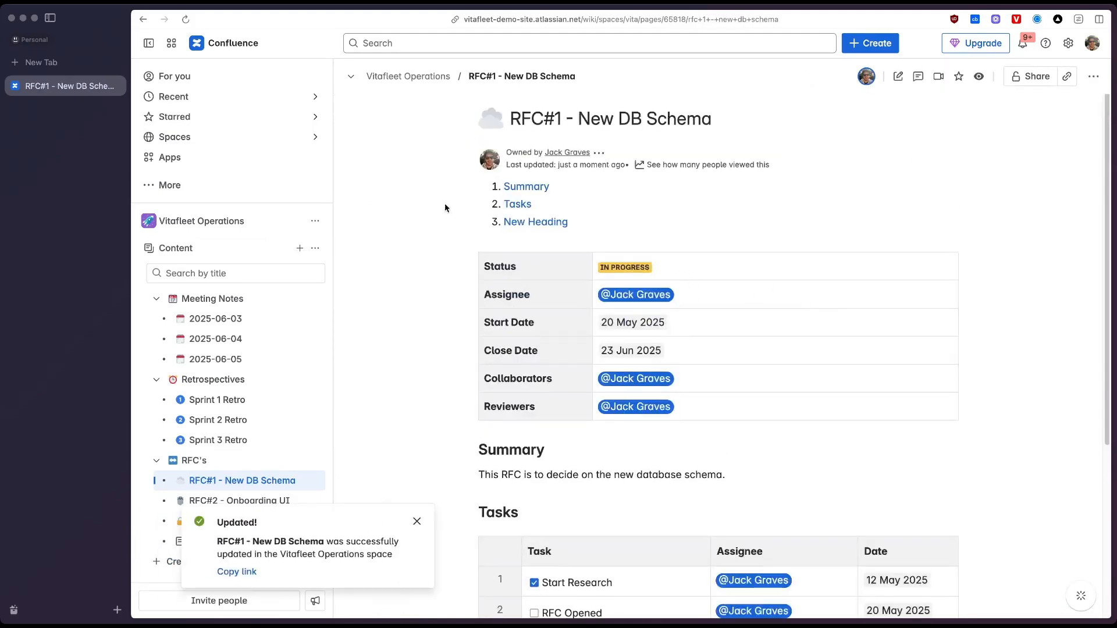
left_click(523, 205)
scroll(556, 251, "up", 5)
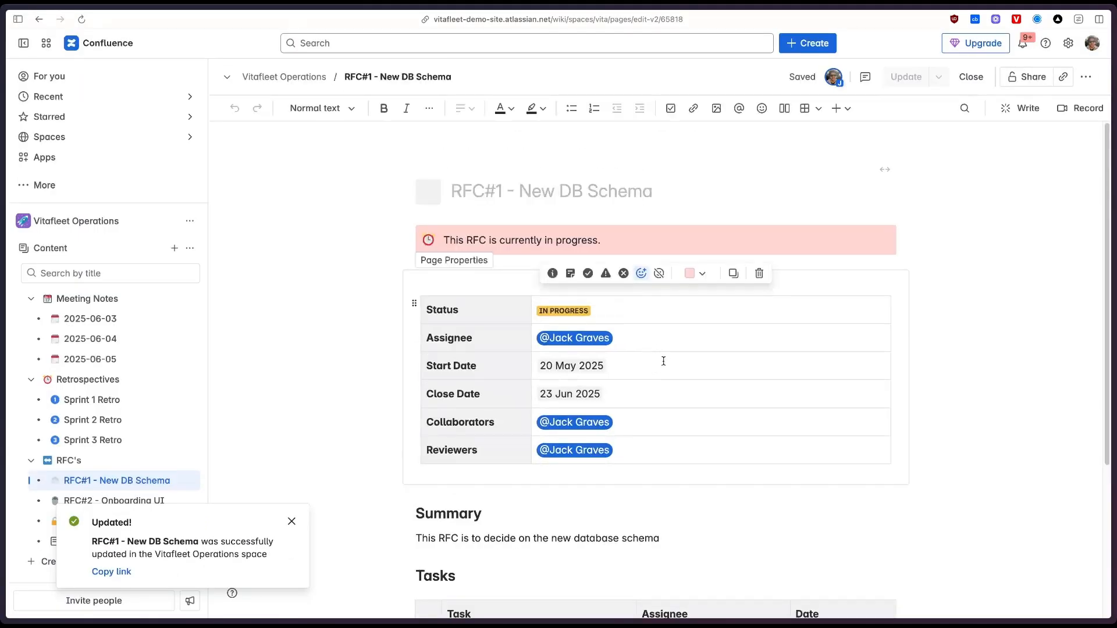
Step: Insert an expand element below the Tasks table and title it "More information"
scroll(679, 407, "down", 4)
left_click(592, 490)
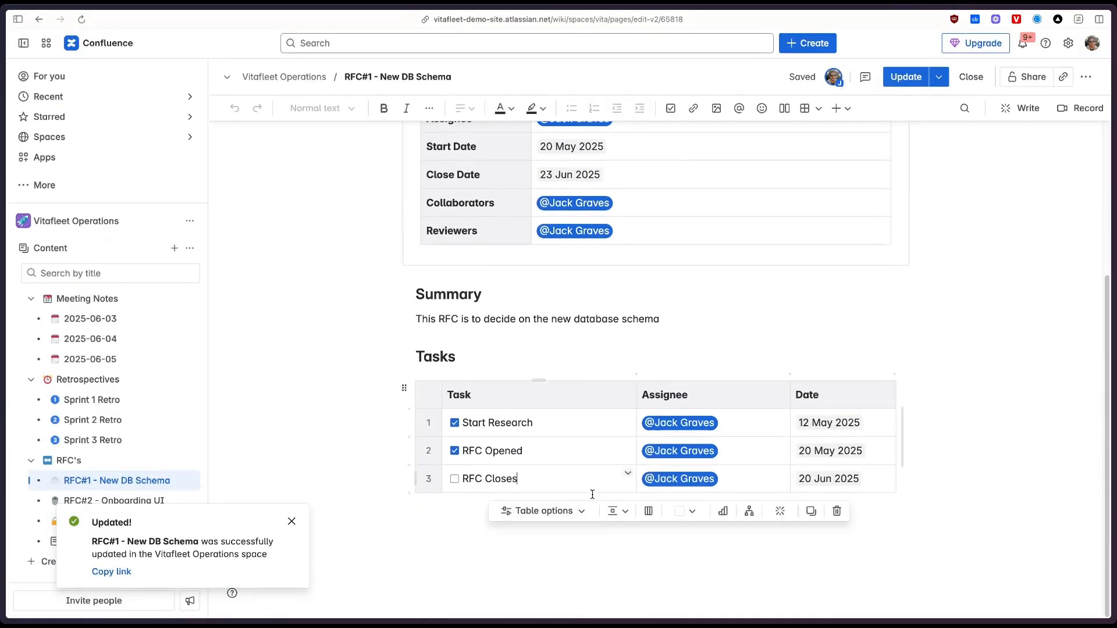
left_click(544, 511)
left_click(426, 519)
type("/expand")
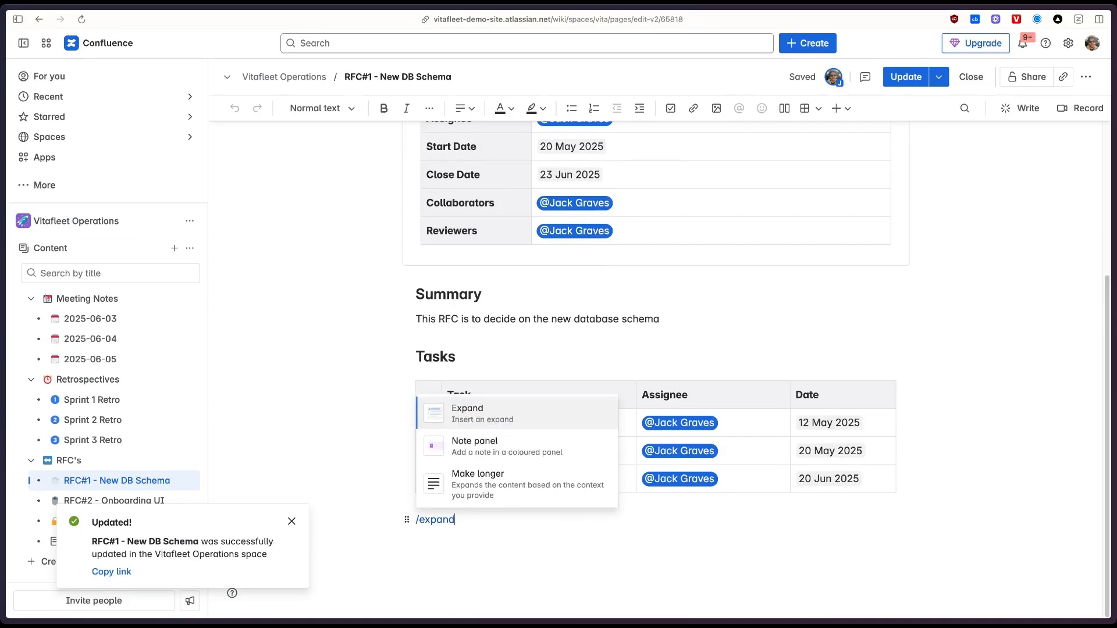
left_click(447, 472)
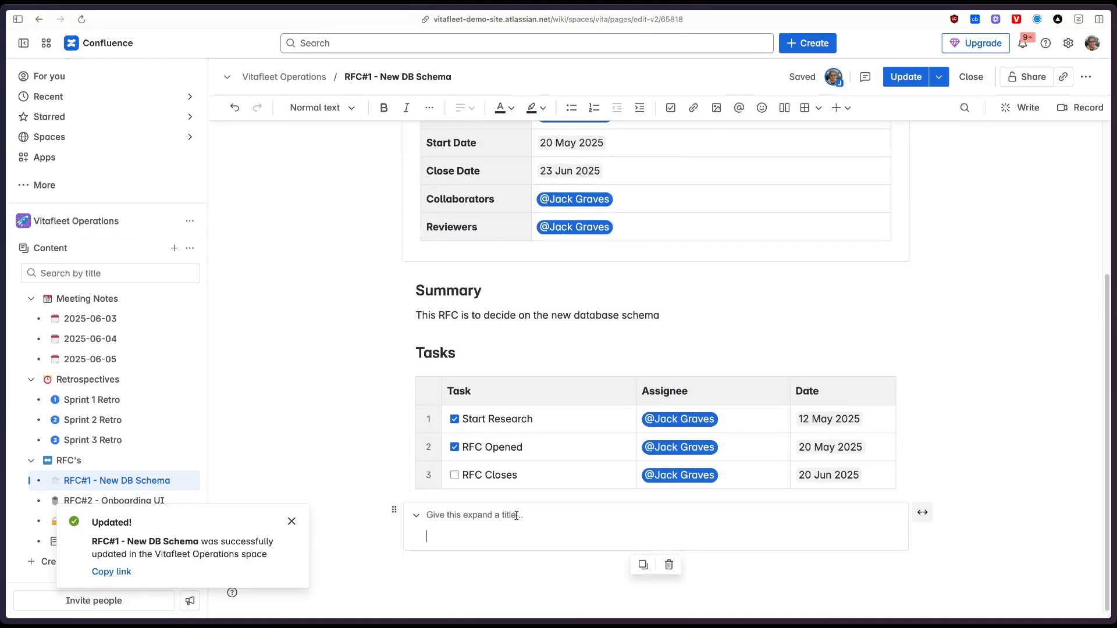
type("More information")
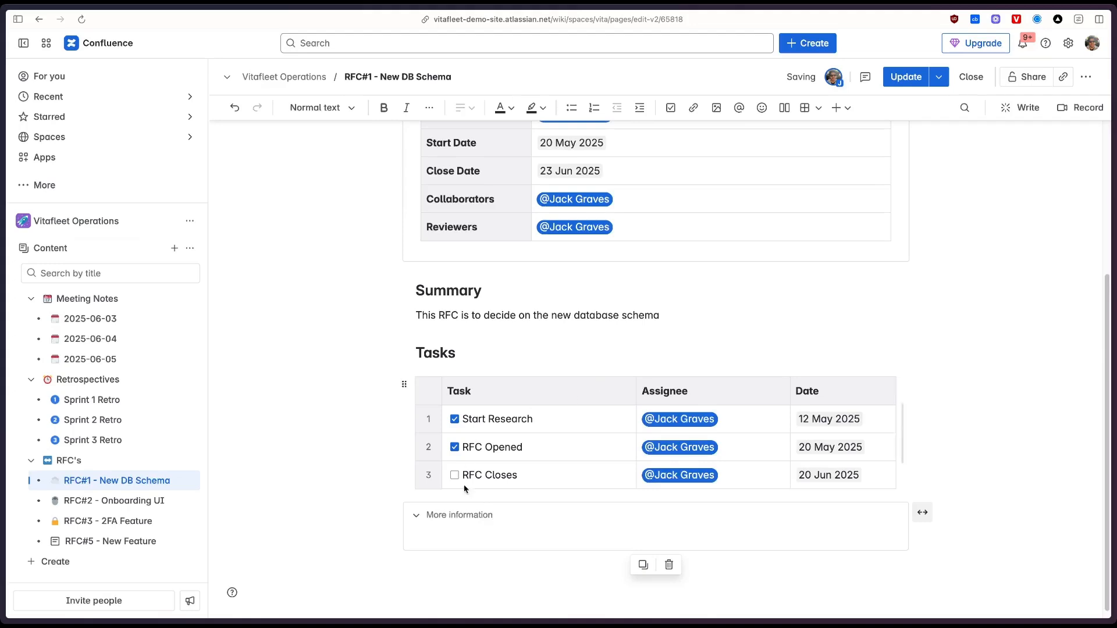
Step: Copy the sentence under the Summary heading into the body of the More information expand
left_click(488, 537)
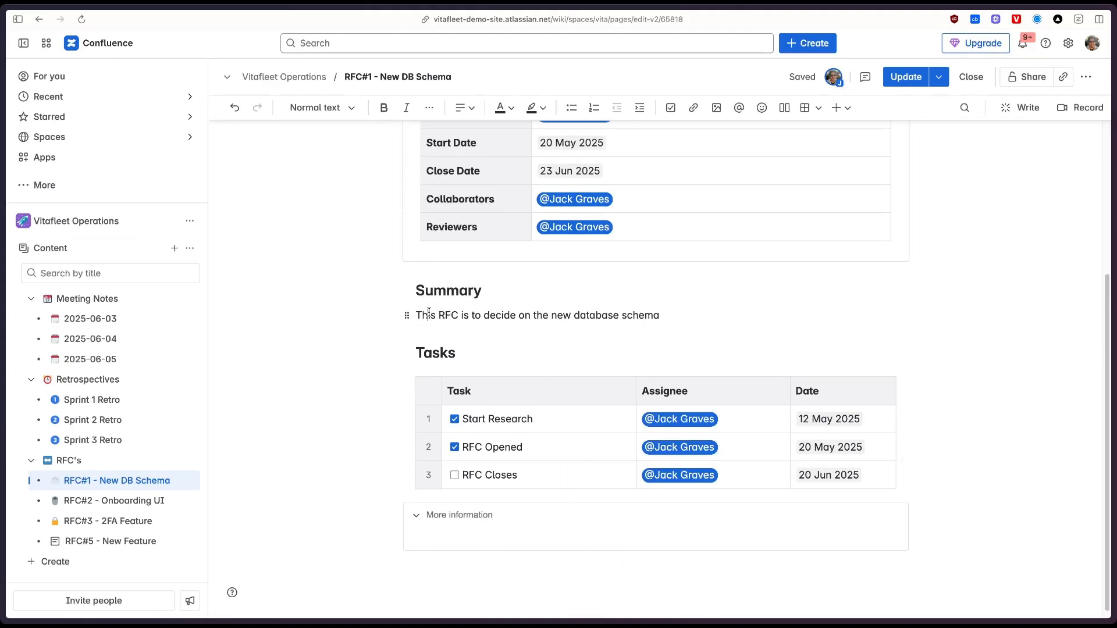
triple_click(417, 317)
key("super+c")
left_click(456, 538)
key("super+v")
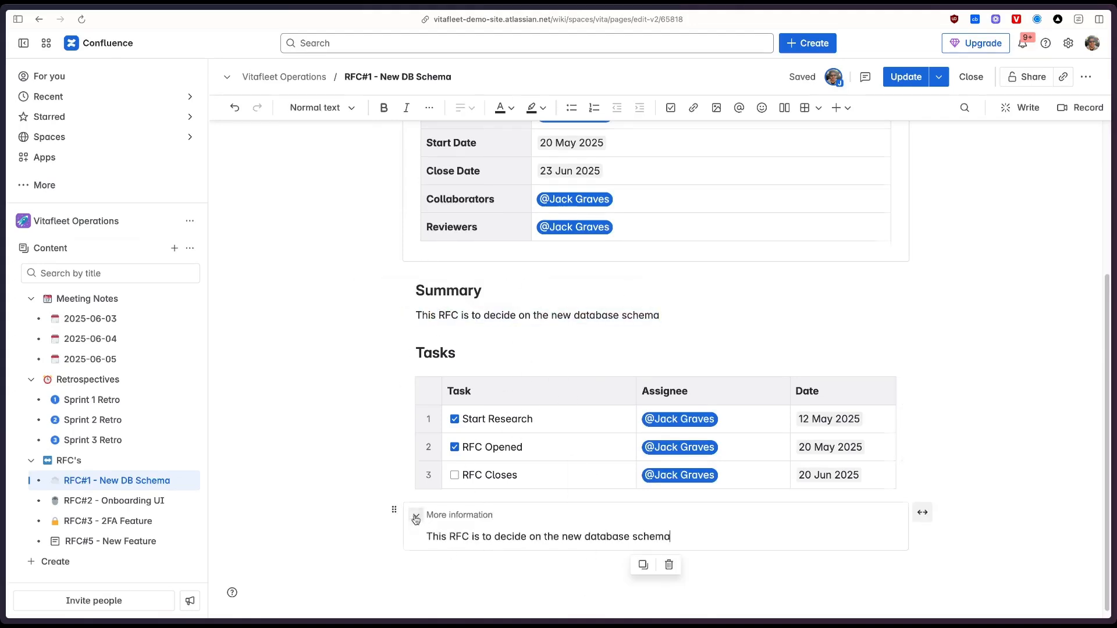
Step: Collapse the More information expand, publish the page and dismiss the update notification
left_click(416, 515)
left_click(906, 77)
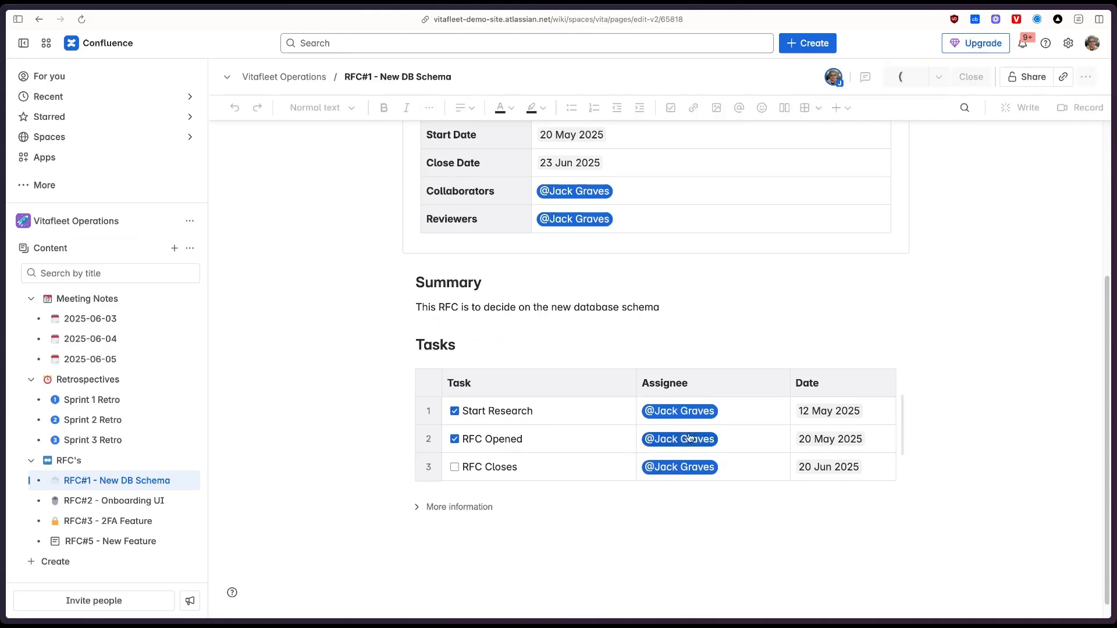
scroll(395, 430, "down", 5)
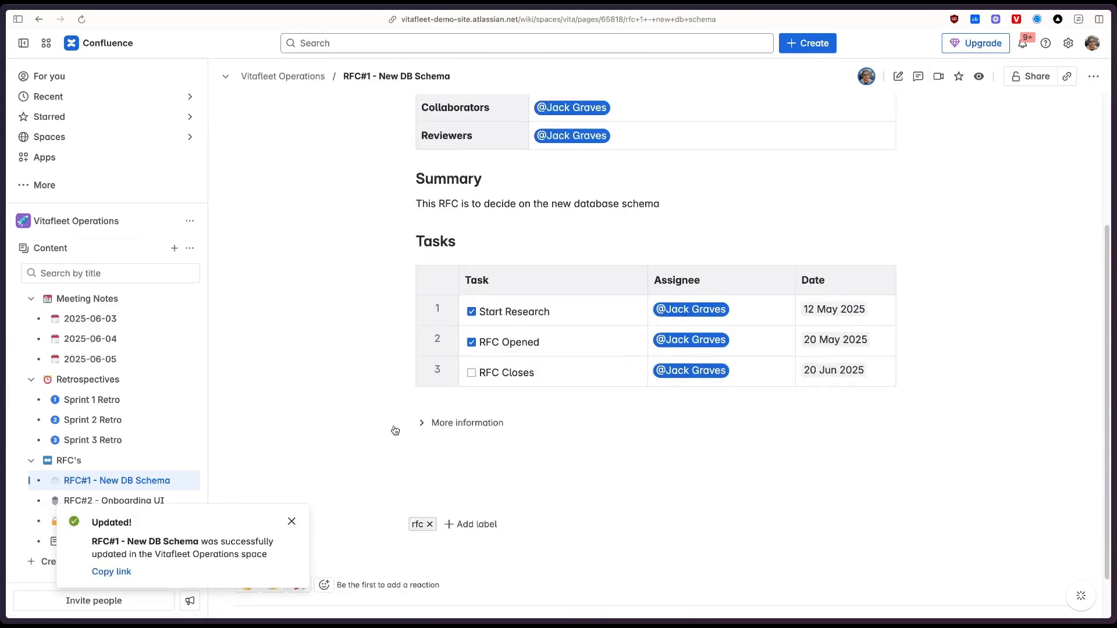
left_click(296, 524)
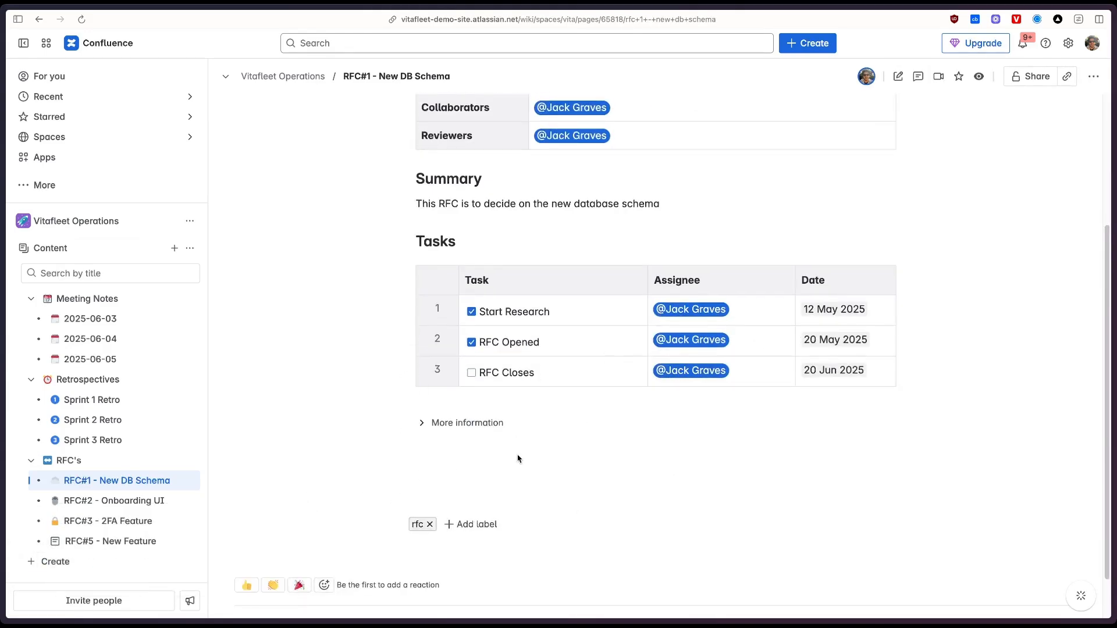
Step: Check the More information expand on the published page by opening and closing it
left_click(468, 424)
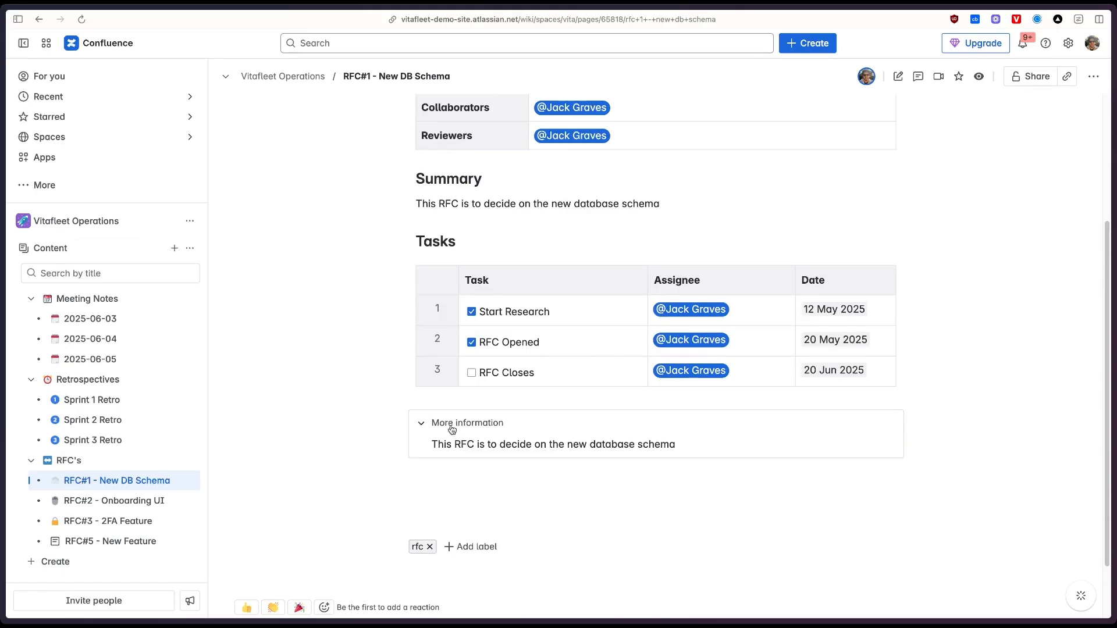
left_click(452, 429)
left_click(453, 434)
left_click(458, 425)
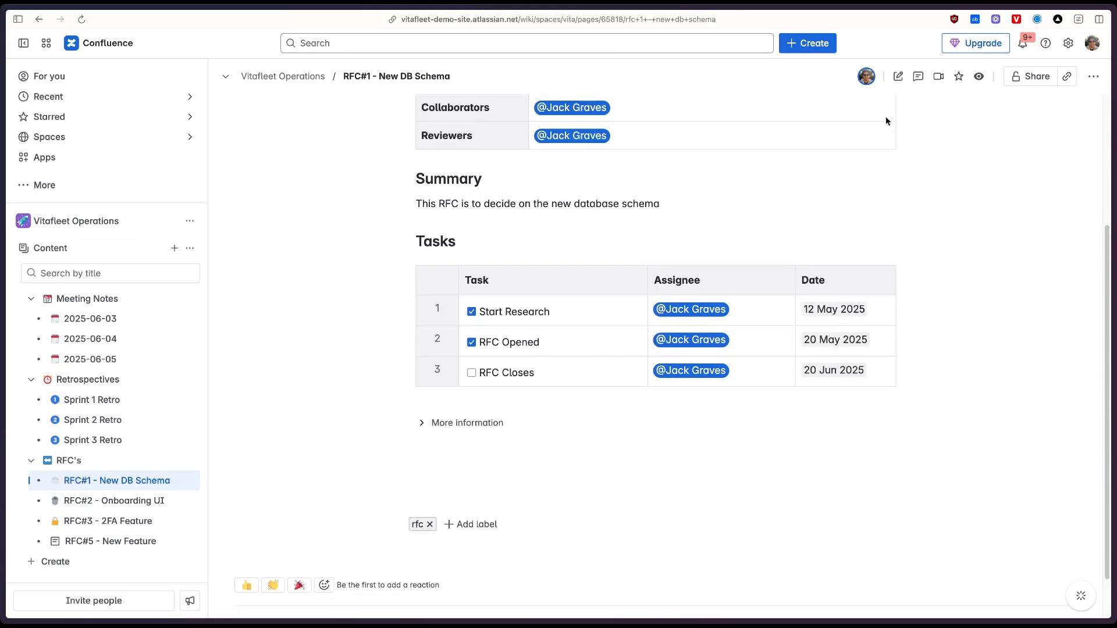
Step: Reopen the page for editing and add an "Executive Summary" line in Heading 2 style directly above the expand
left_click(904, 75)
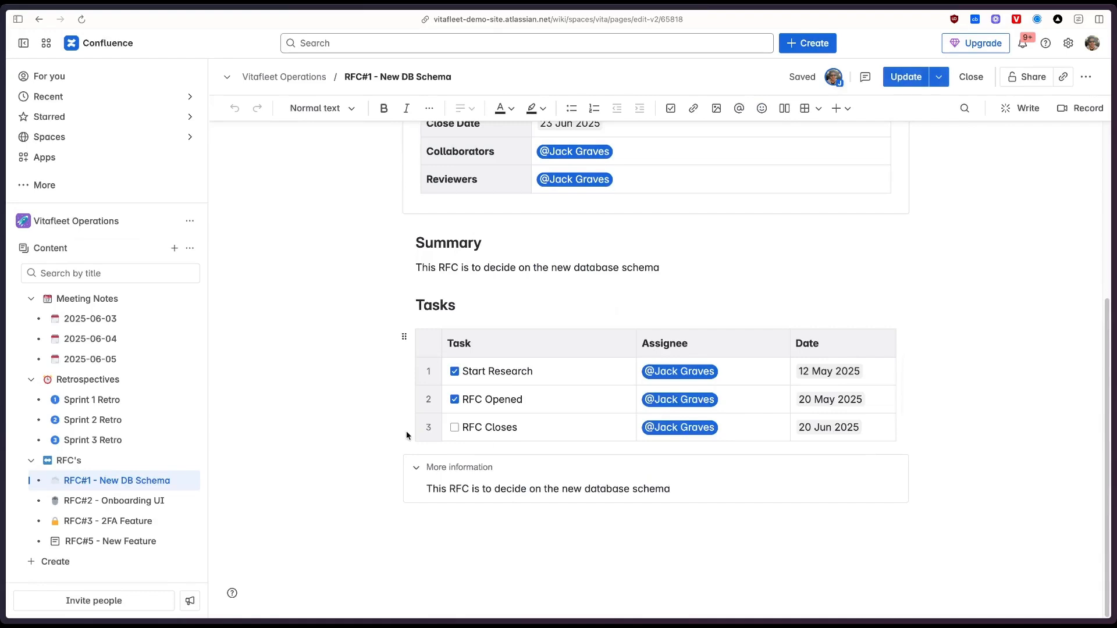
left_click(426, 467)
key("Left")
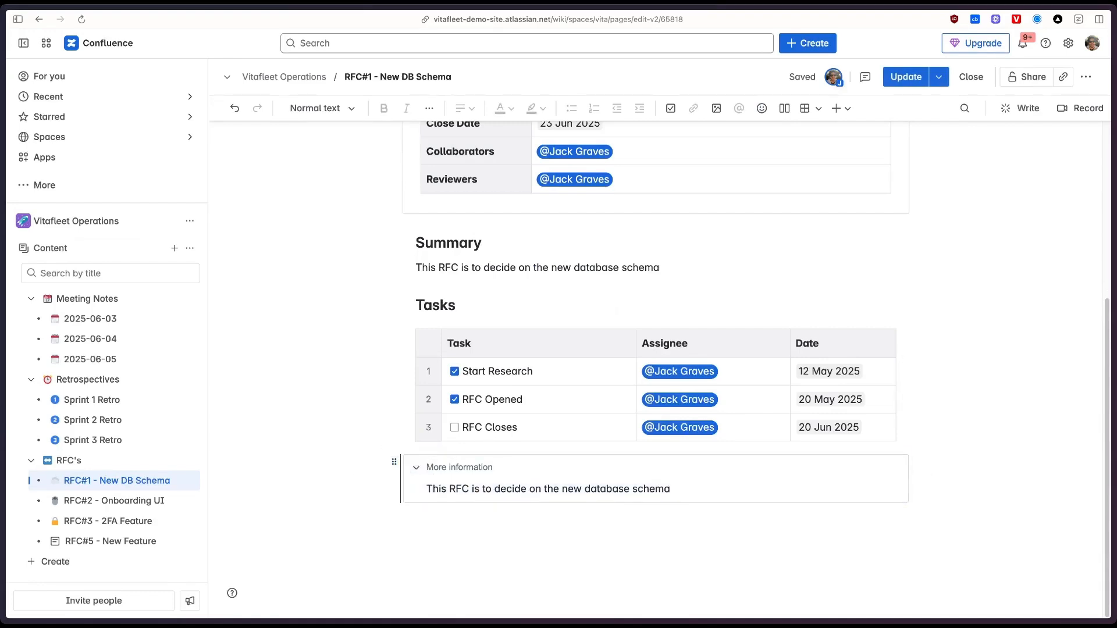
key("Return")
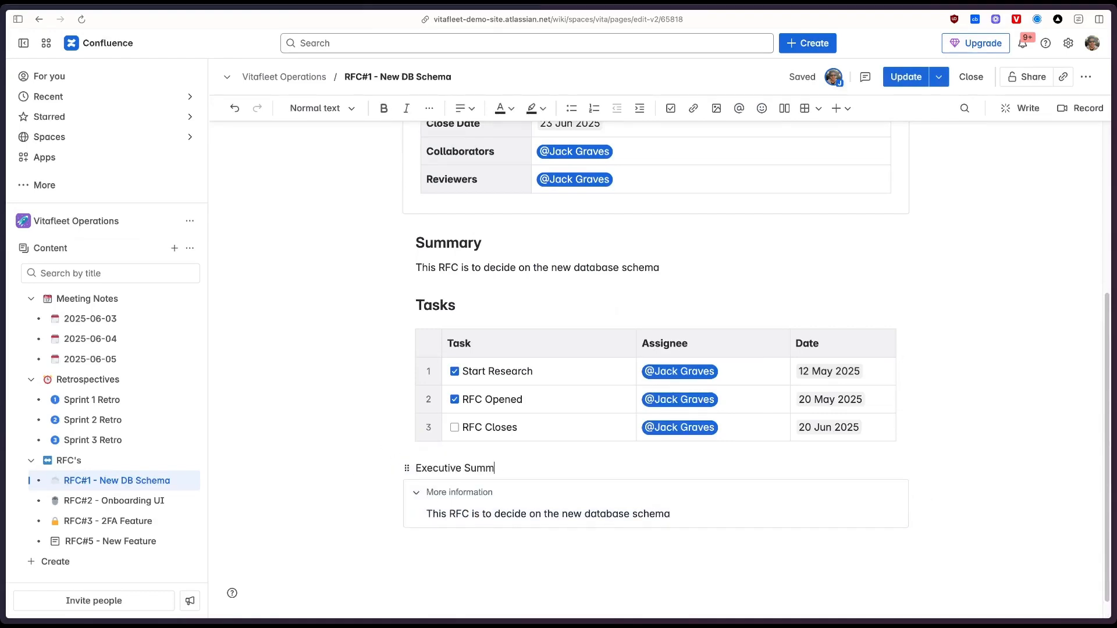
left_click(322, 109)
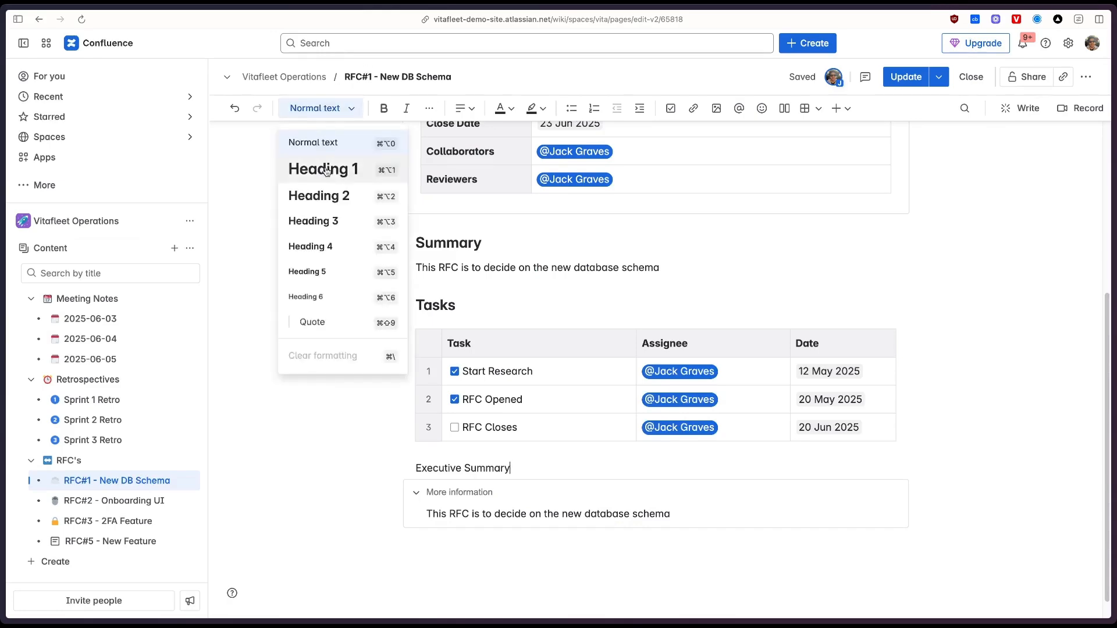
left_click(318, 194)
Step: Retitle the More information expand as "Team 1 - Operations"
double_click(433, 512)
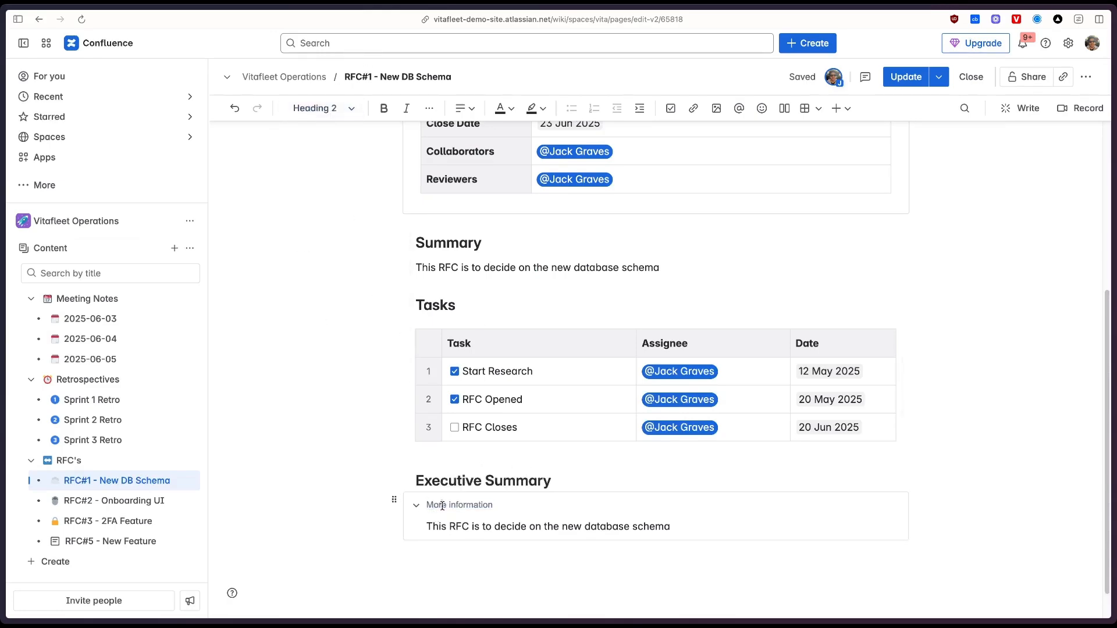
triple_click(442, 506)
type("Operatio")
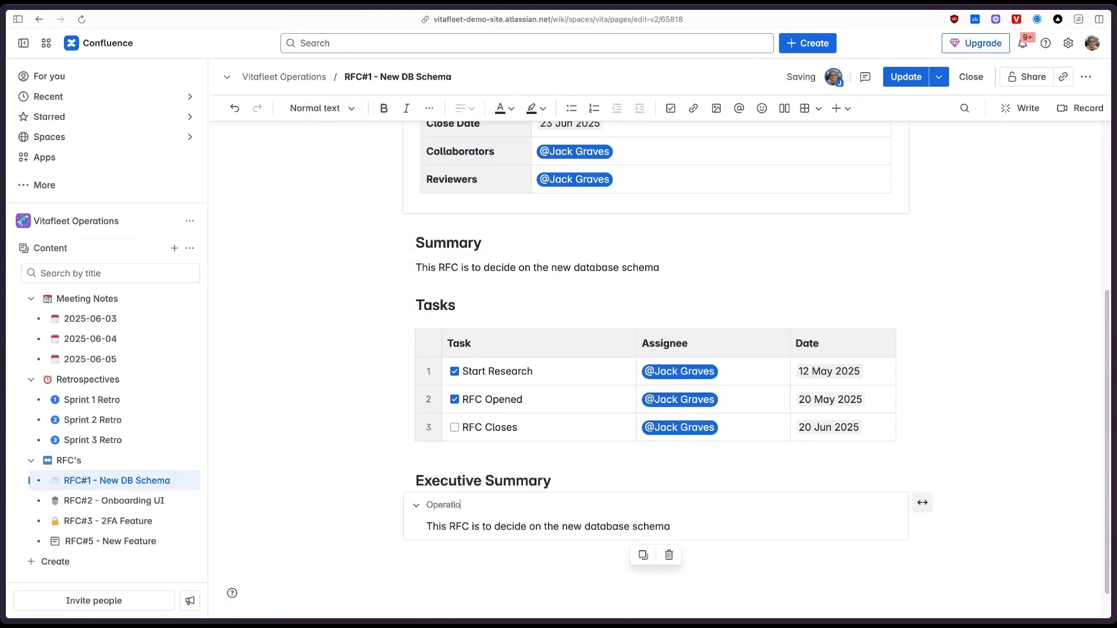
type("ns")
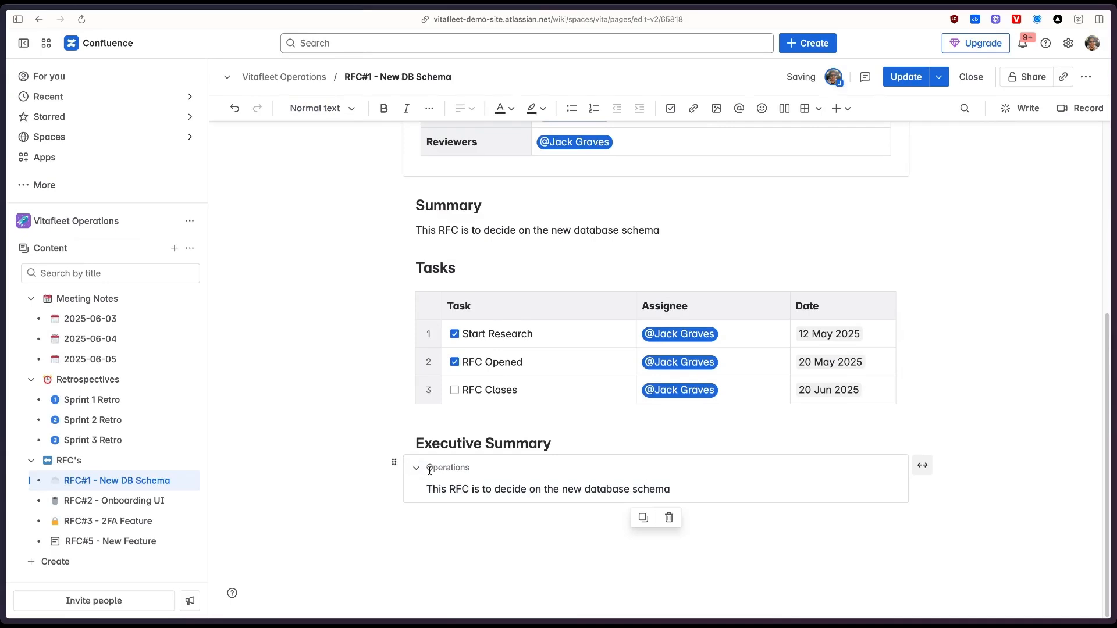
type("Team 1 -")
Step: Duplicate the Team 1 - Operations expand twice and renumber the copies' titles to Team 2 and Team 3
left_click(394, 463)
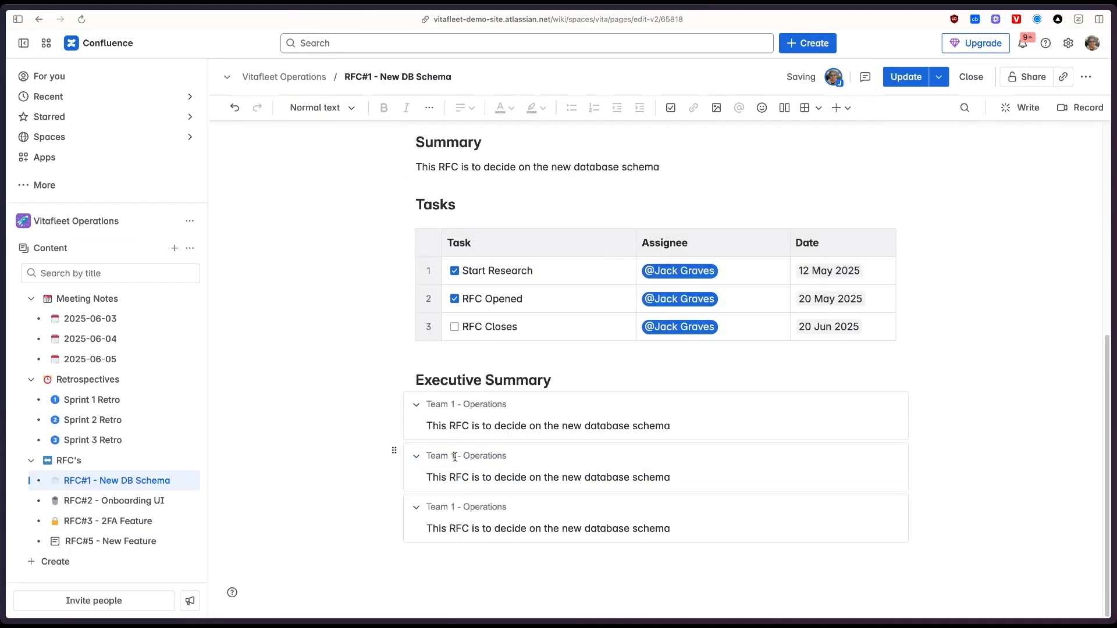
left_click(454, 456)
key("BackSpace")
left_click(461, 504)
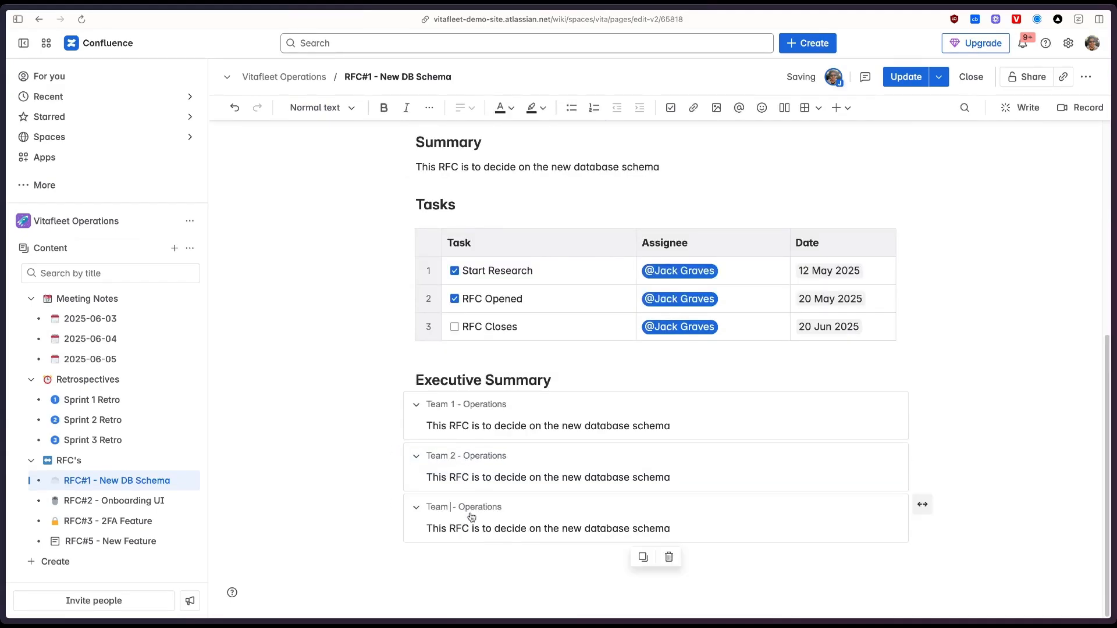
key("BackSpace")
key("BackSpace")
type("3")
key("BackSpace")
type("3")
Step: Change Operations to Legal in the Team 2 title and to Product in the Team 3 title, and publish the page
double_click(484, 458)
type("Lefg")
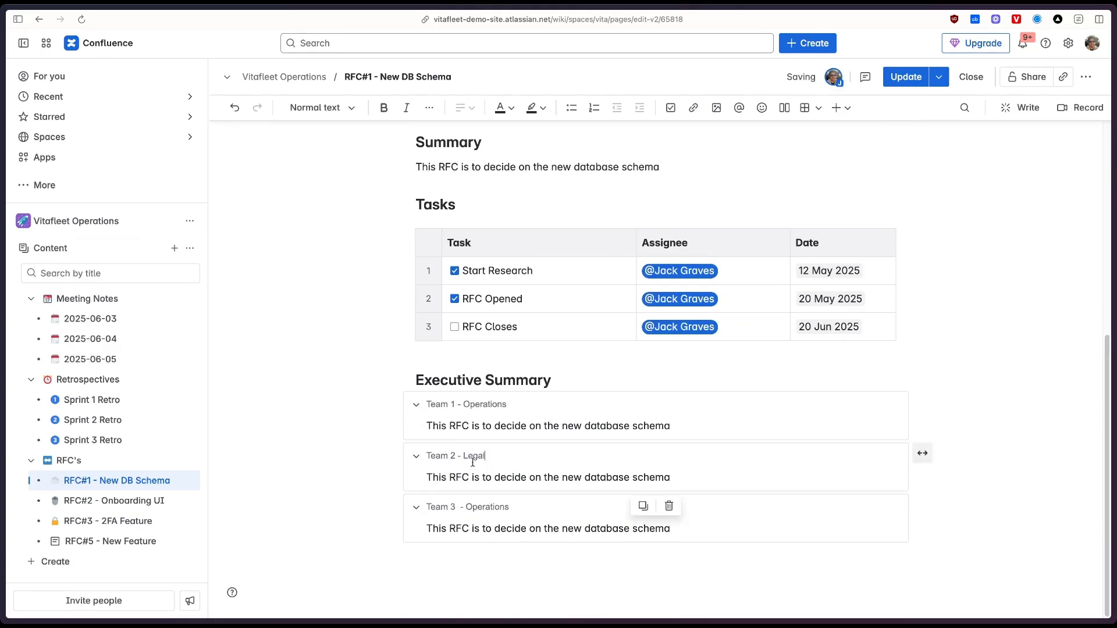
double_click(487, 507)
type("Dprodu")
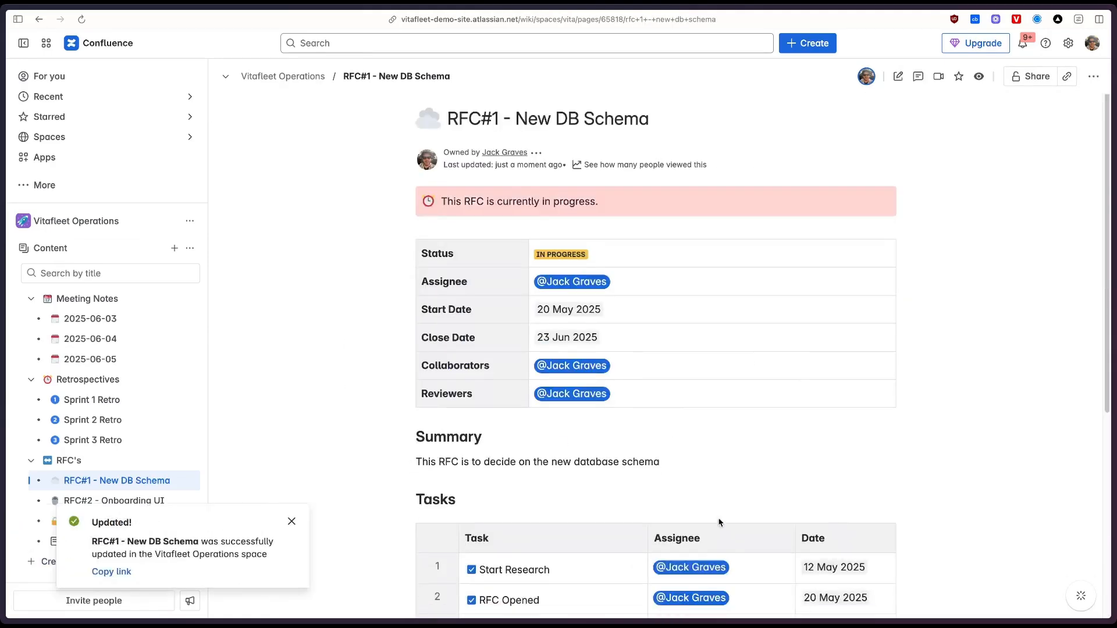
scroll(558, 370, "down", 2)
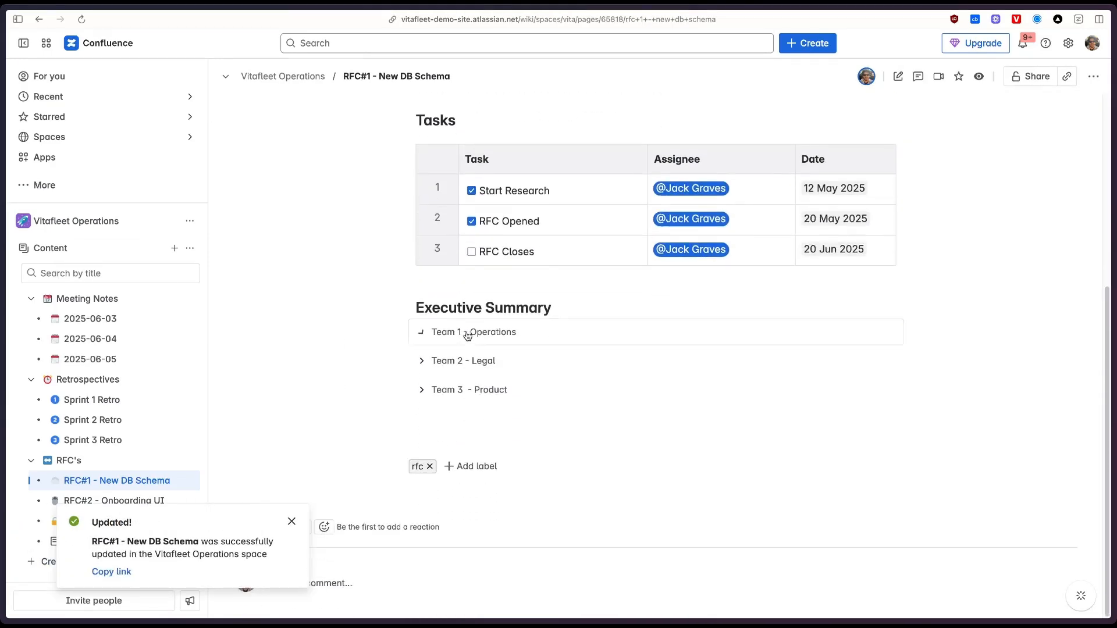
Step: Expand and collapse the Team 2 - Legal and Team 3 - Product sections on the published page, and dismiss the update notification
left_click(467, 359)
left_click(467, 359)
left_click(472, 389)
left_click(472, 389)
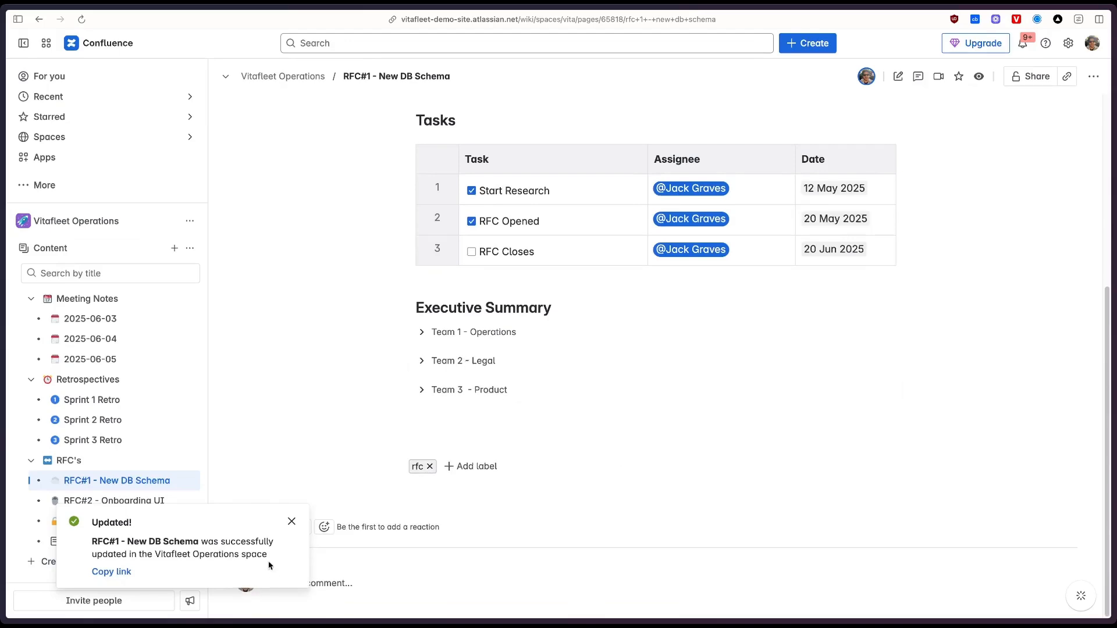
left_click(291, 522)
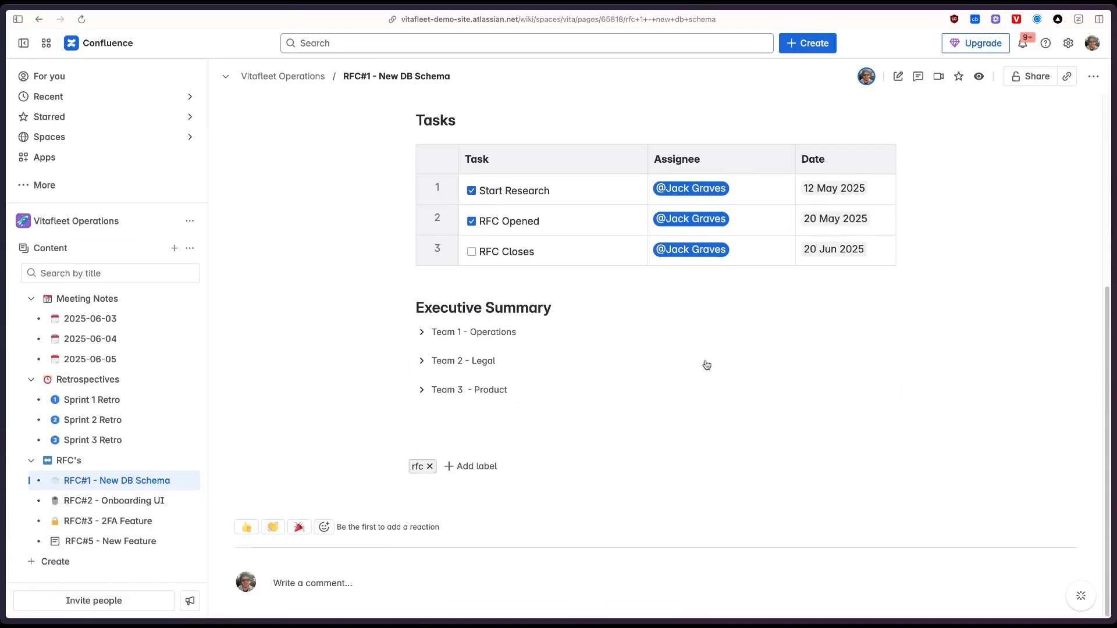
Step: Reopen the page for editing and collapse the Team 1, Team 2 and Team 3 expands under Executive Summary
scroll(705, 366, "up", 7)
key("e")
scroll(584, 608, "down", 5)
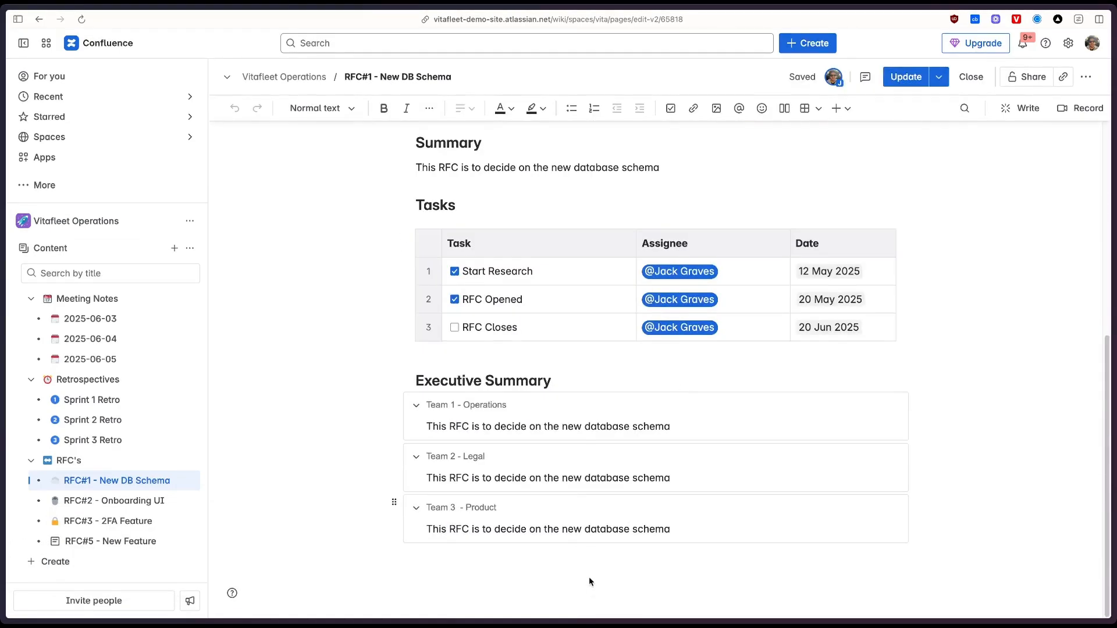
scroll(588, 577, "down", 1)
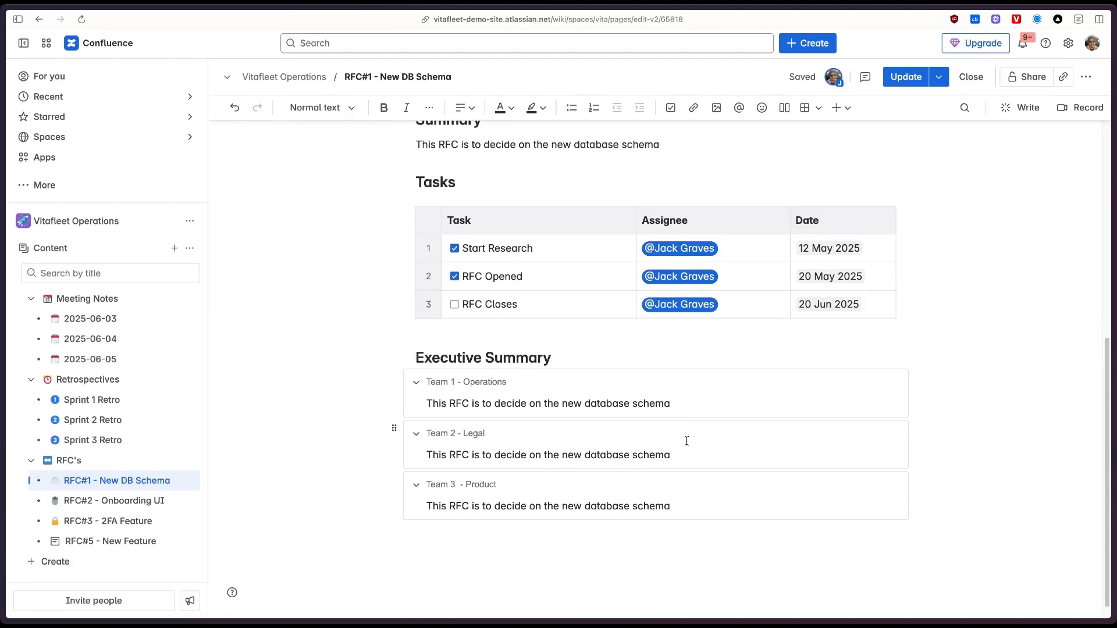
scroll(604, 572, "down", 1)
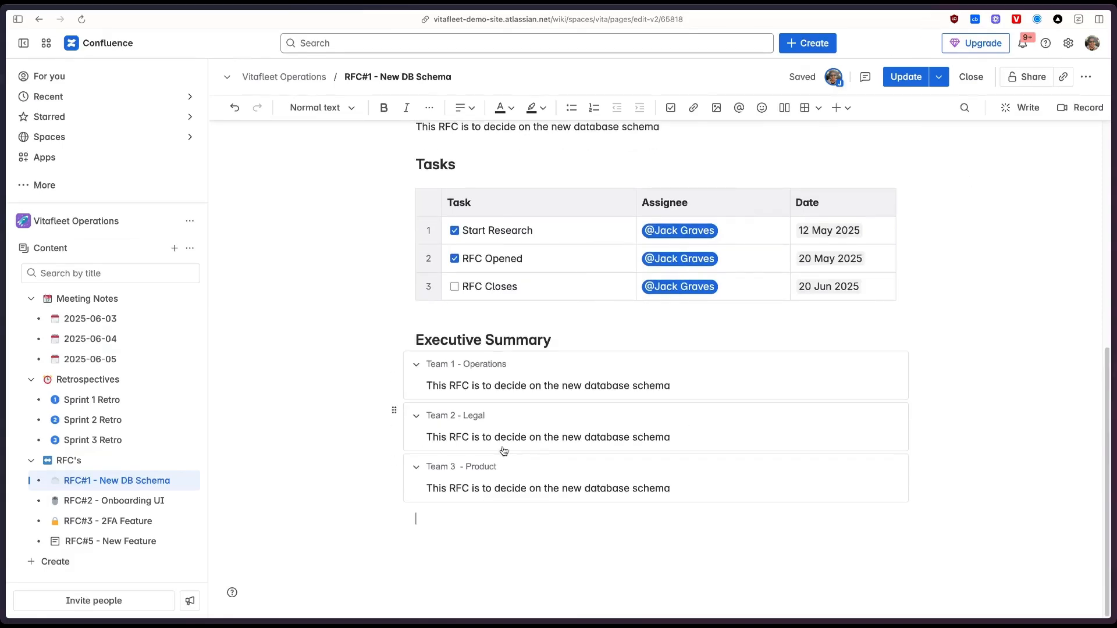
left_click(417, 364)
left_click(416, 414)
left_click(417, 467)
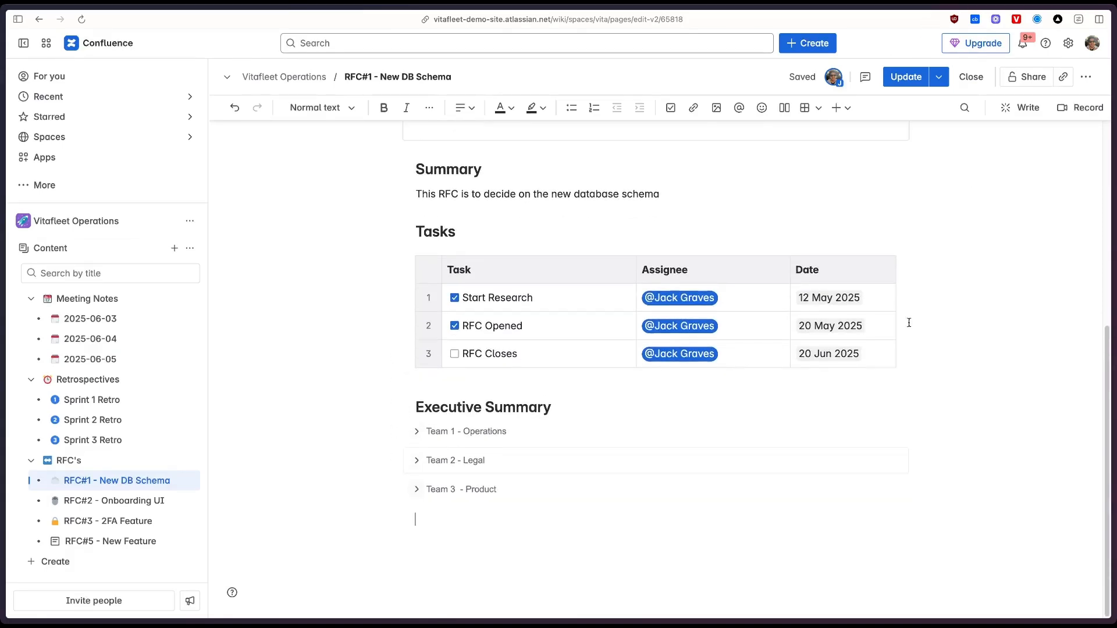
Step: Add a "Summary" line in Heading 2 style below the Team 3 - Product expand
left_click(597, 337)
left_click(582, 349)
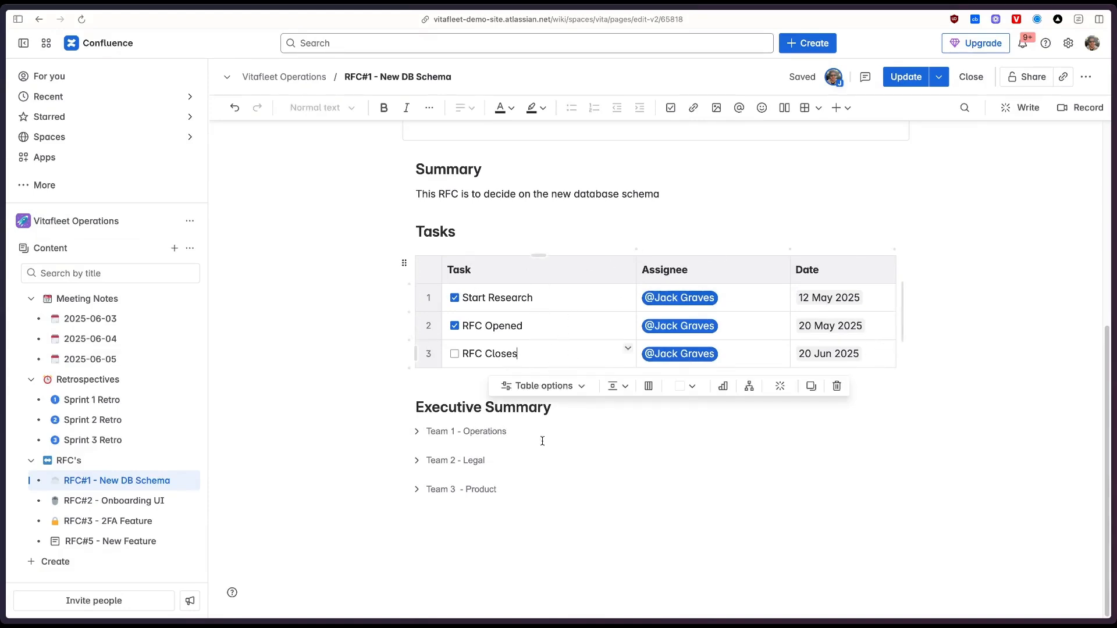
left_click(499, 524)
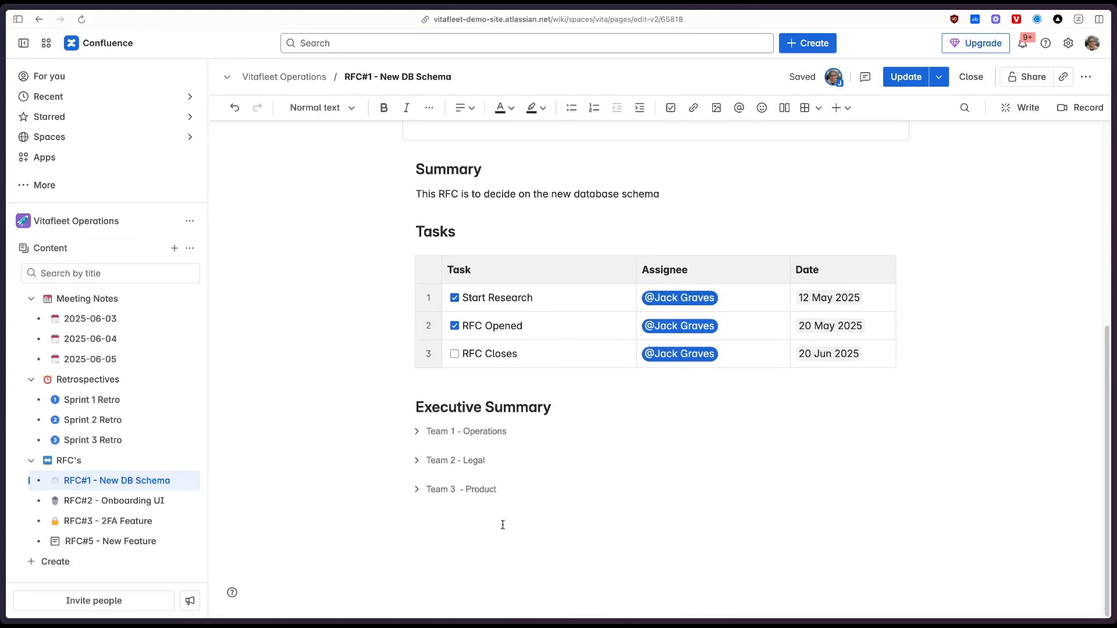
type("Summary")
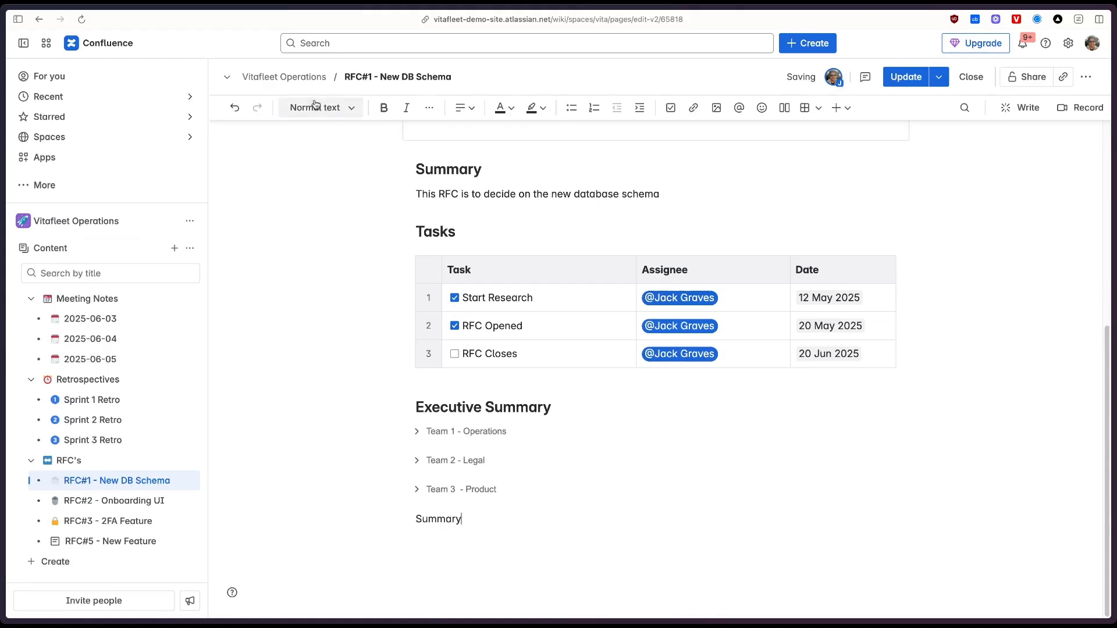
left_click(315, 107)
left_click(319, 192)
key("Return")
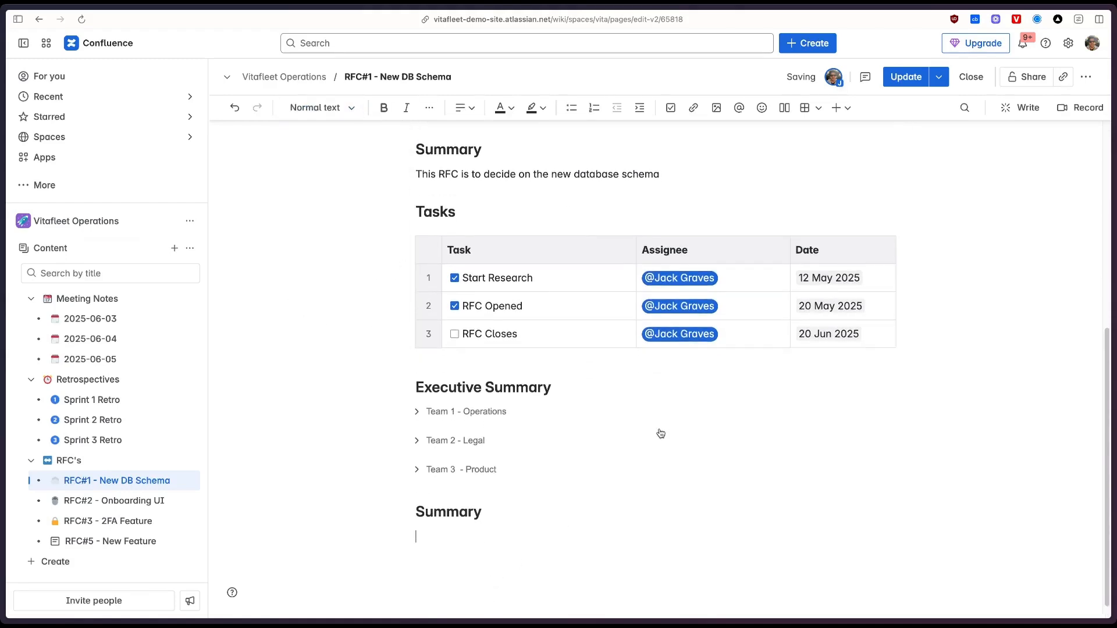
Step: Insert a Task report under the new Summary heading, limited to the RFC#1 - New DB Schema page
type("/task")
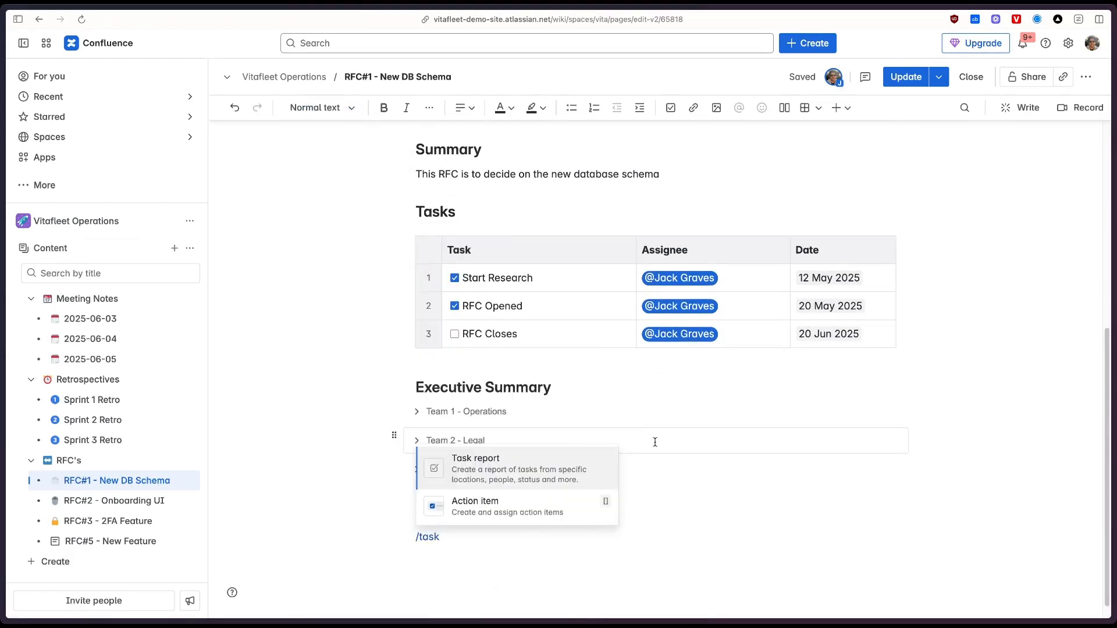
key("Return")
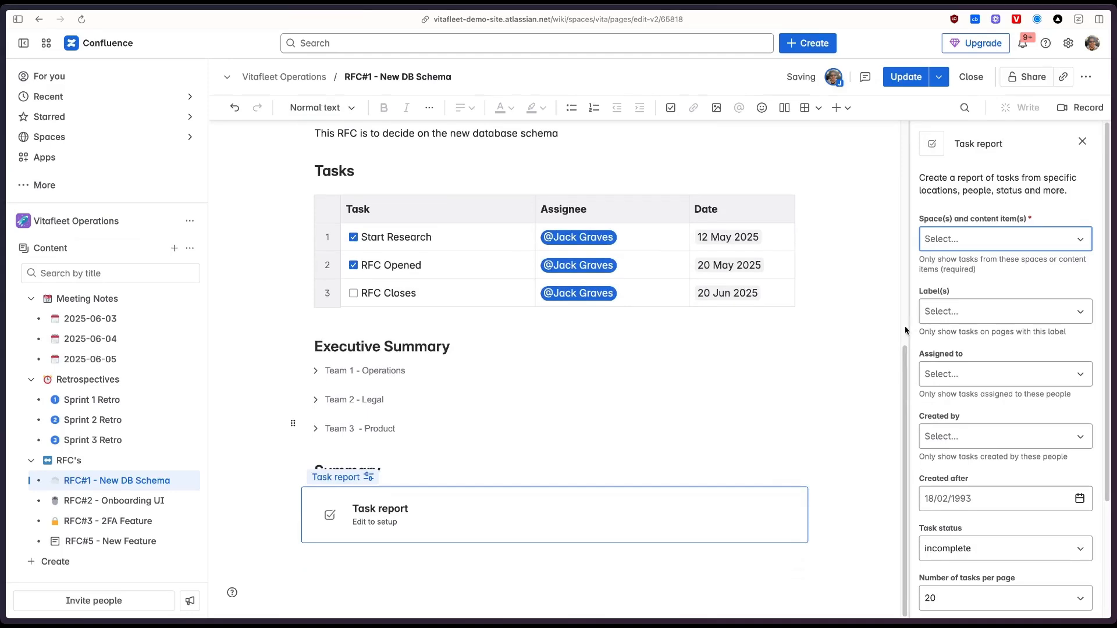
left_click(963, 247)
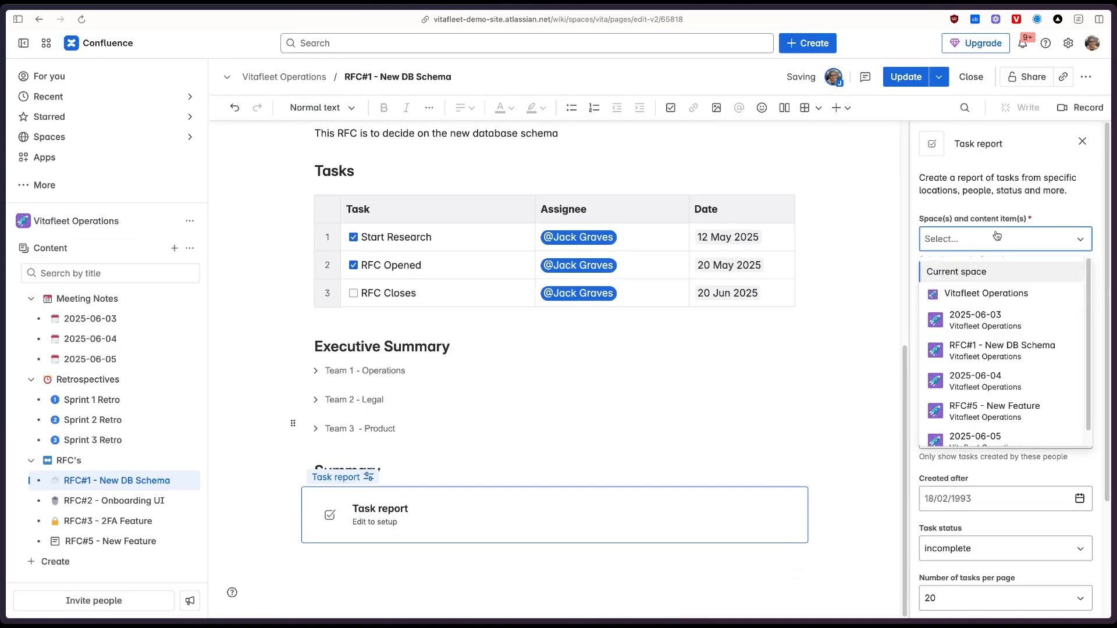
type("rfc")
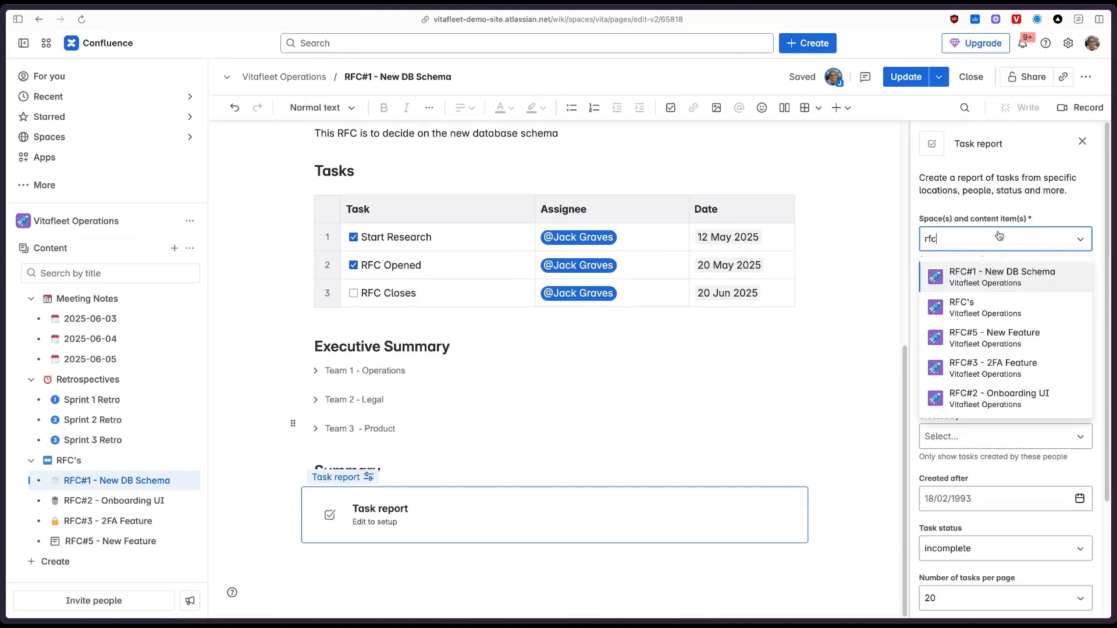
left_click(1023, 274)
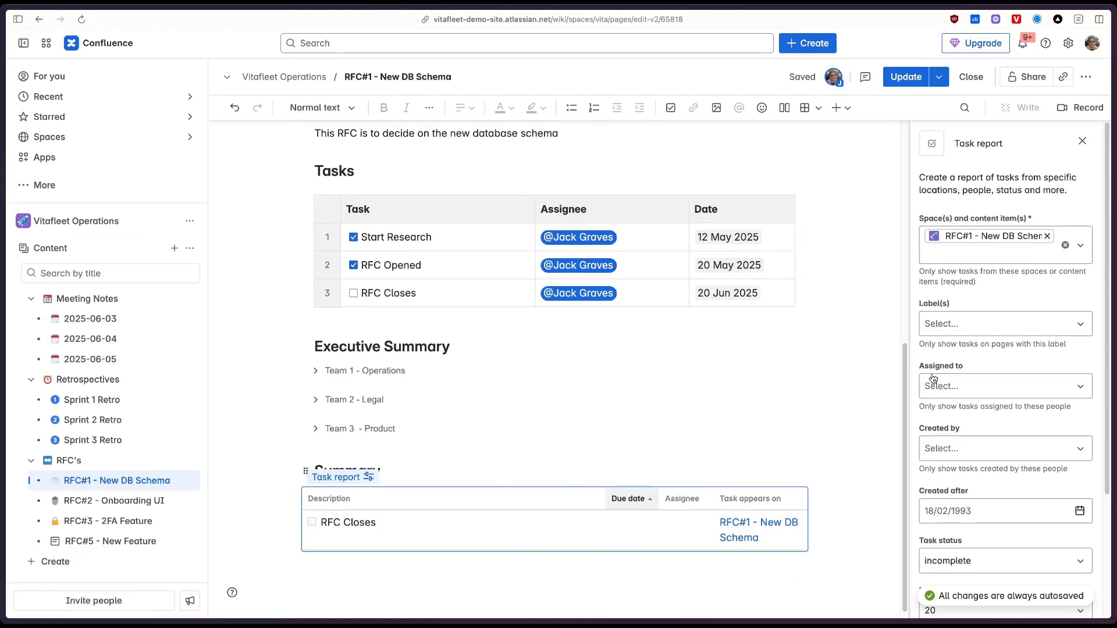
scroll(982, 390, "down", 3)
scroll(964, 546, "up", 5)
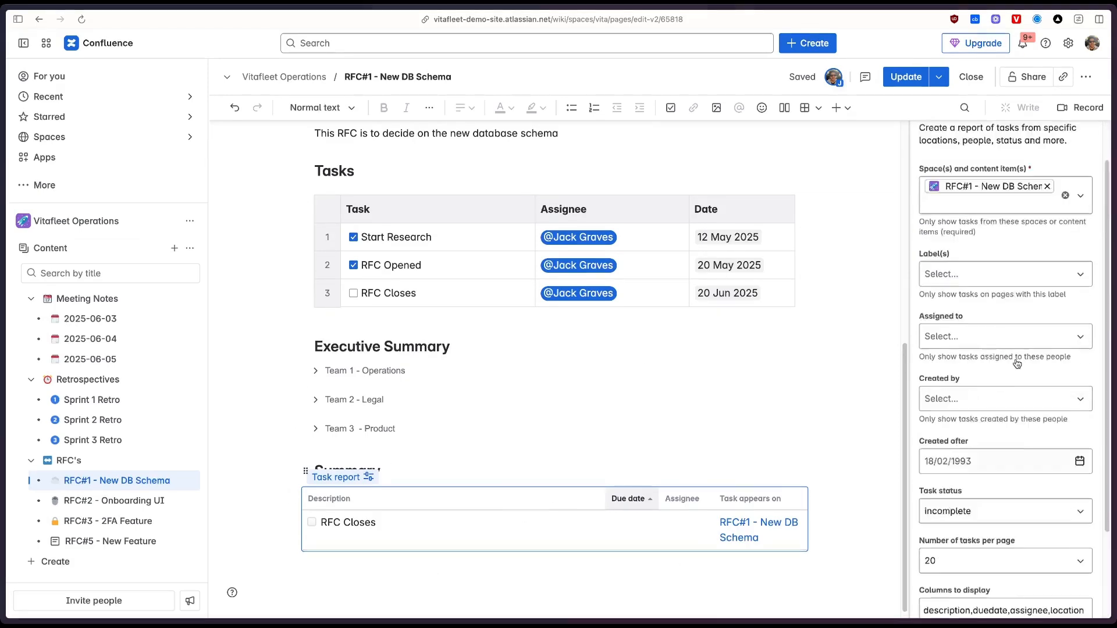
left_click(1082, 142)
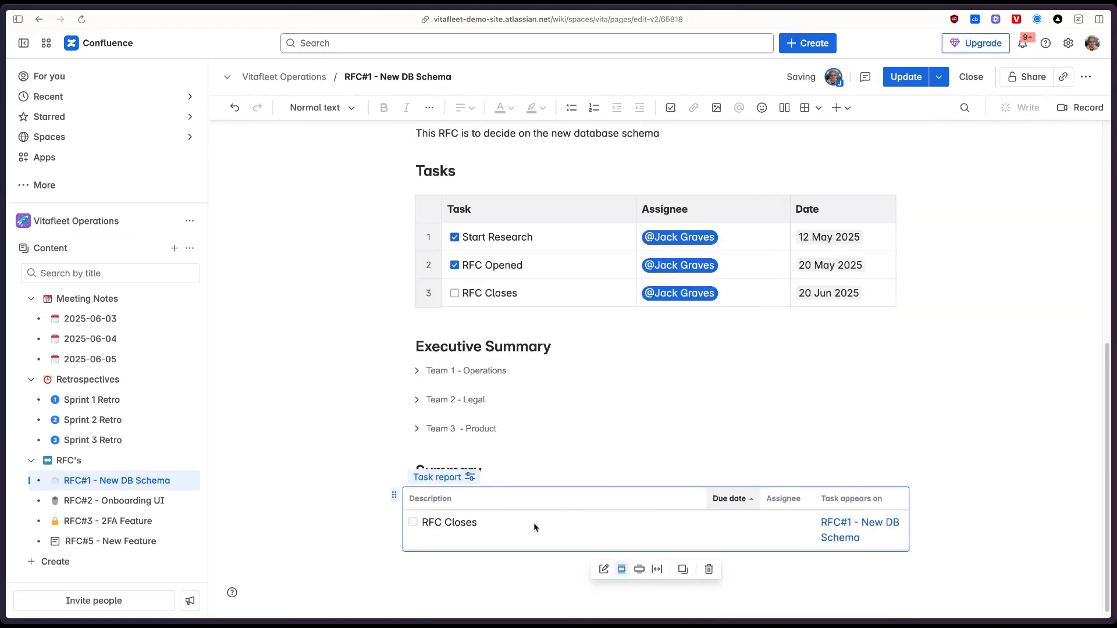
Step: Mark the RFC Opened task as incomplete in the Tasks table, publish the page and check the task report
left_click_drag(464, 294, 521, 291)
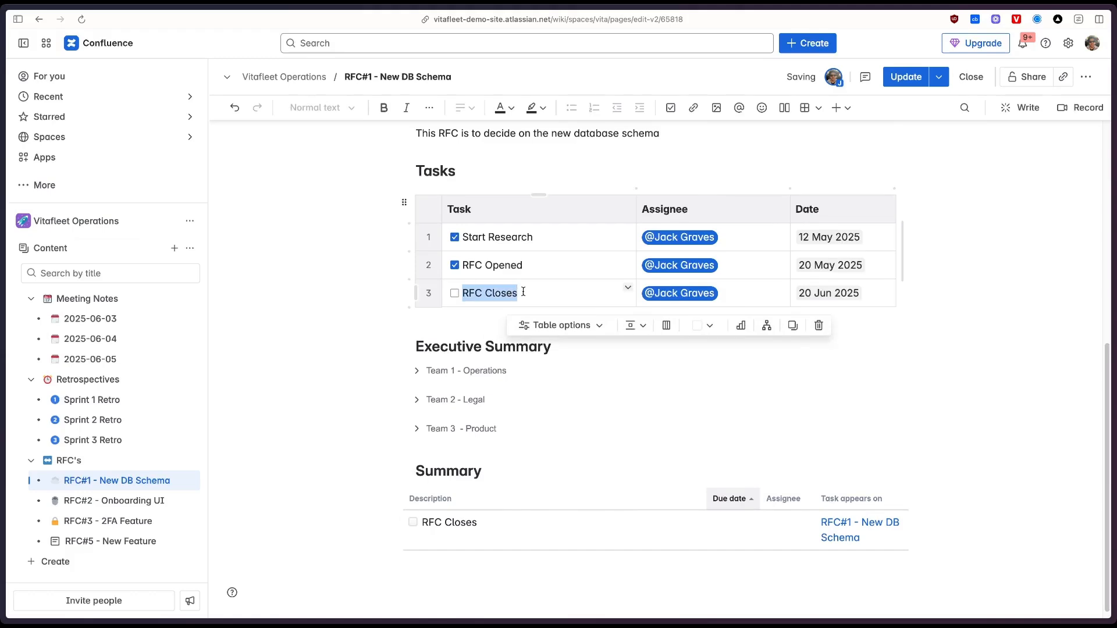
left_click(461, 291)
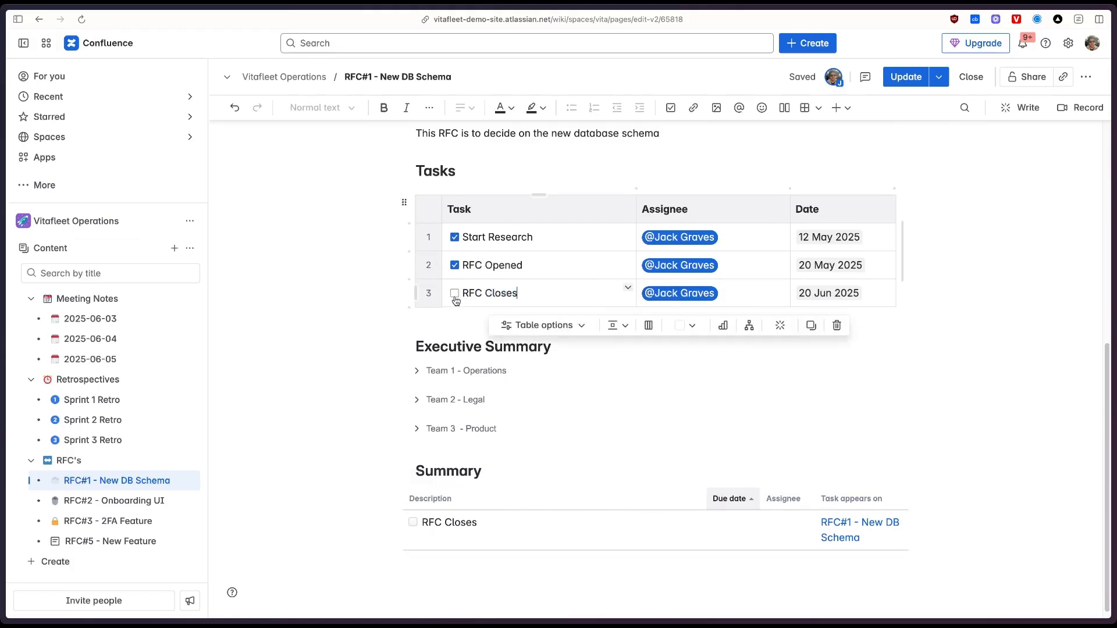
left_click_drag(463, 295, 545, 295)
left_click(544, 296)
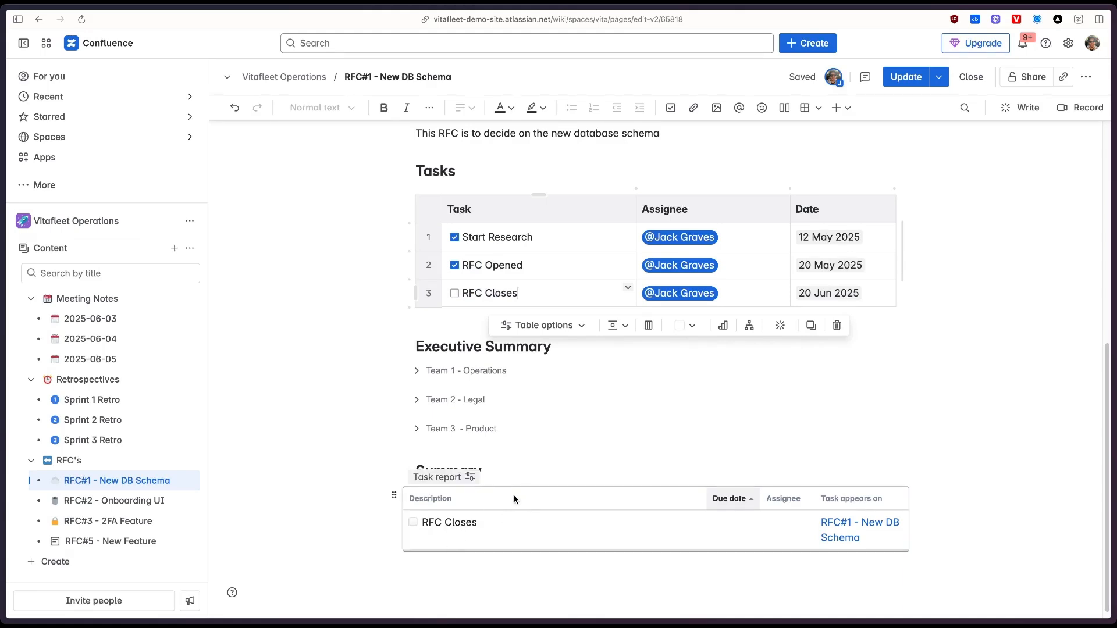
left_click(492, 293)
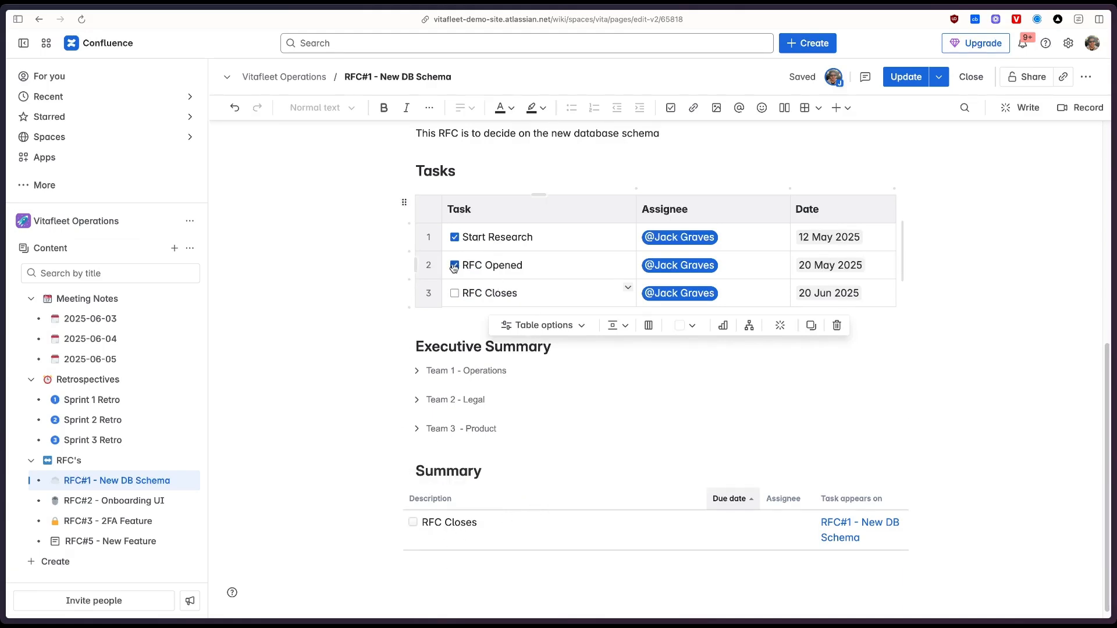
left_click(455, 265)
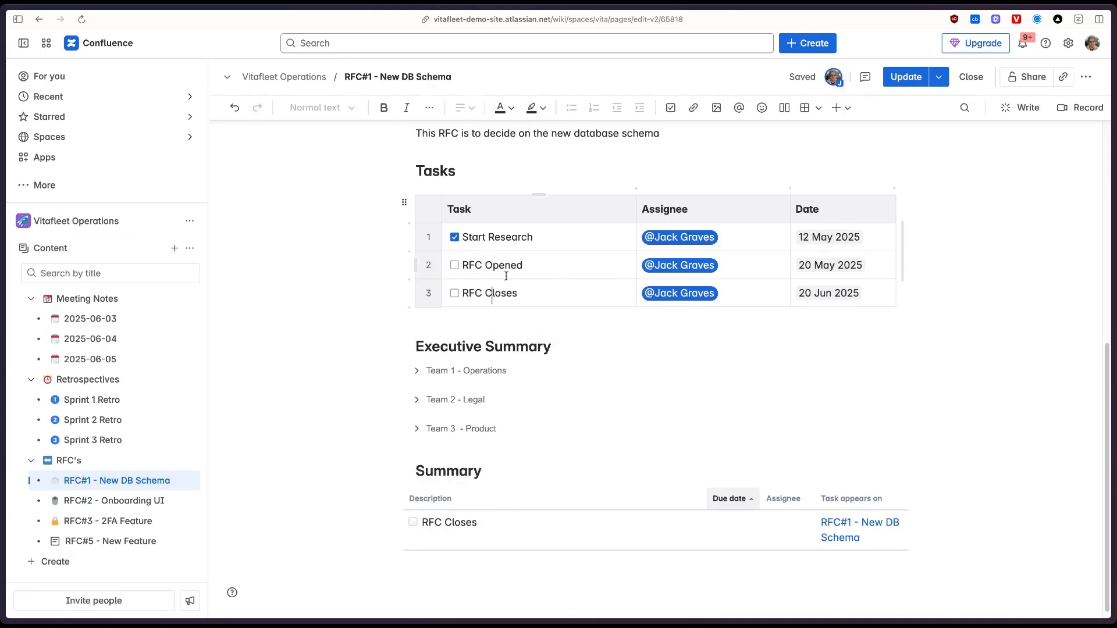
left_click(904, 78)
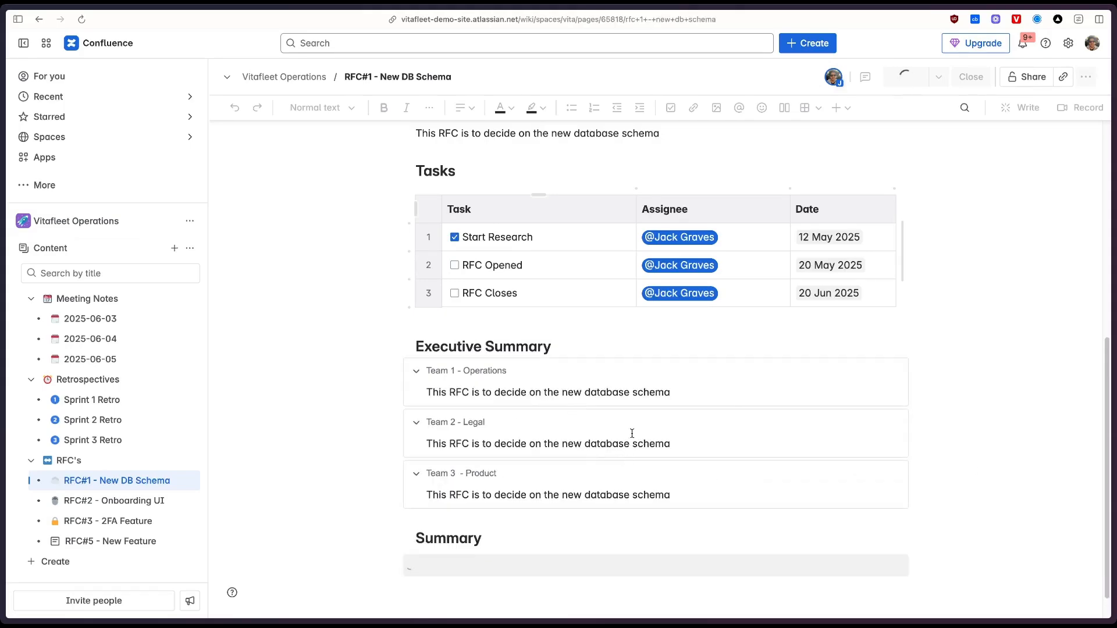
scroll(543, 453, "down", 5)
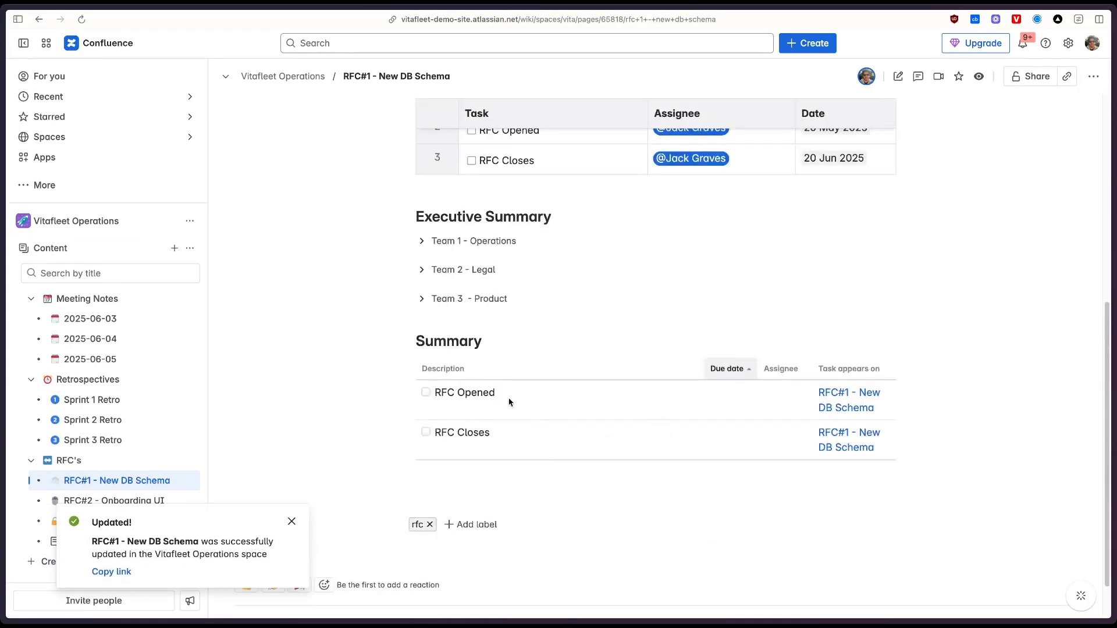
scroll(682, 447, "up", 6)
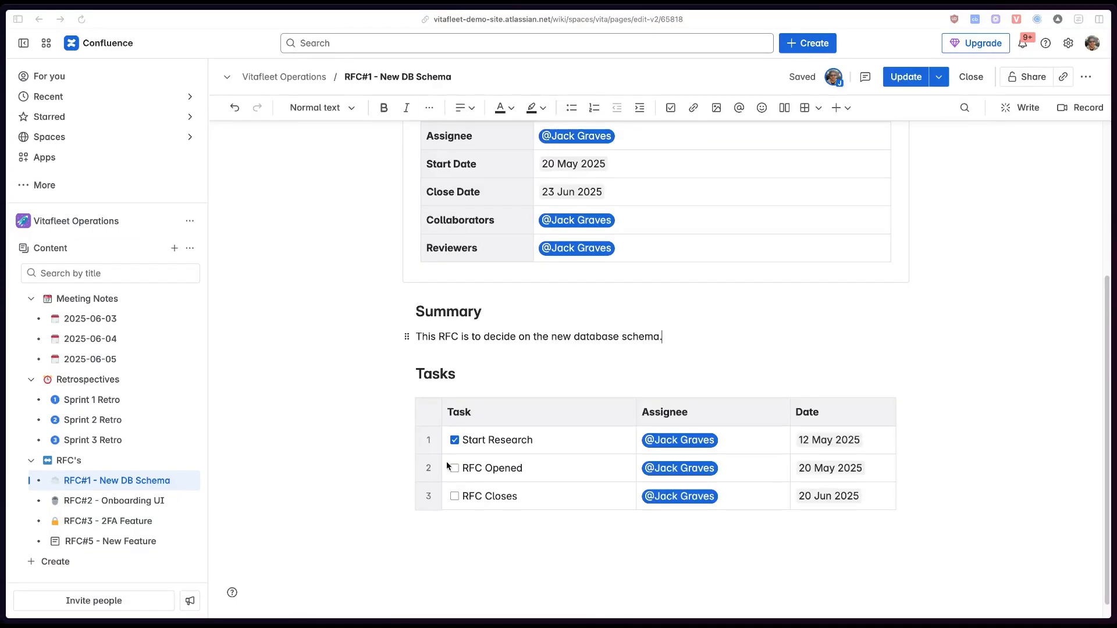
Step: Insert a Decision element on a new line below the summary sentence about the new database schema
left_click(692, 340)
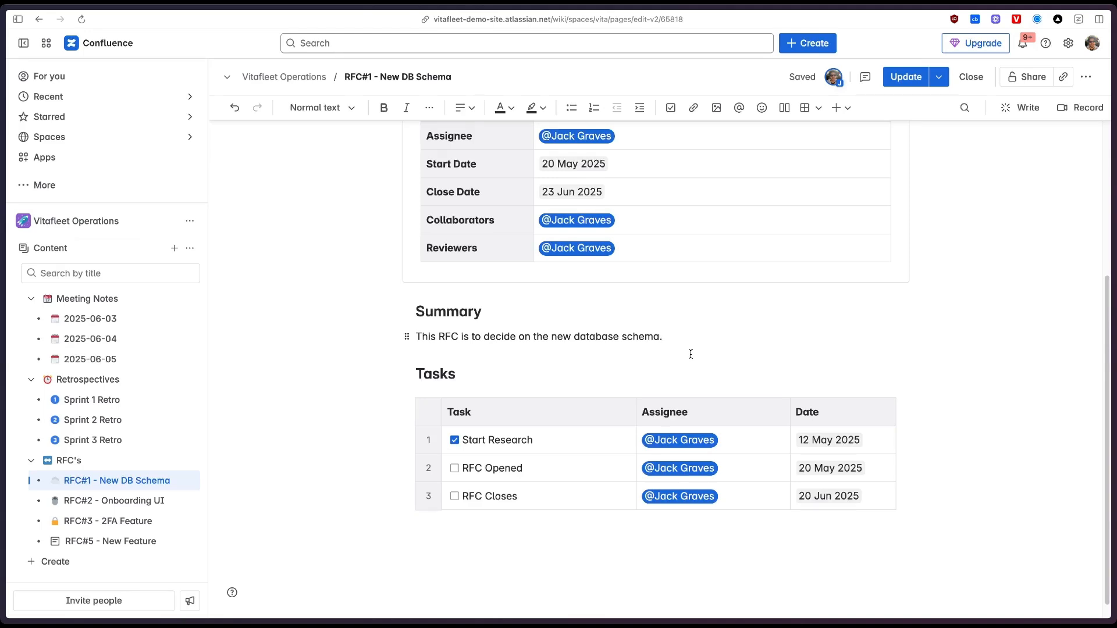
left_click(691, 354)
key("Return")
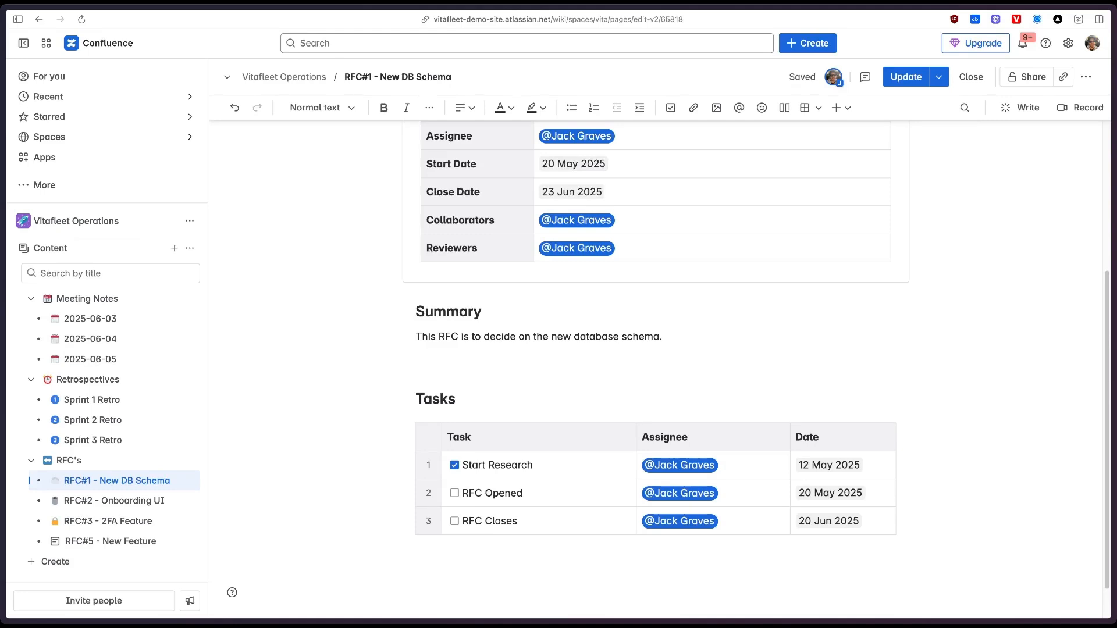
type("/decision")
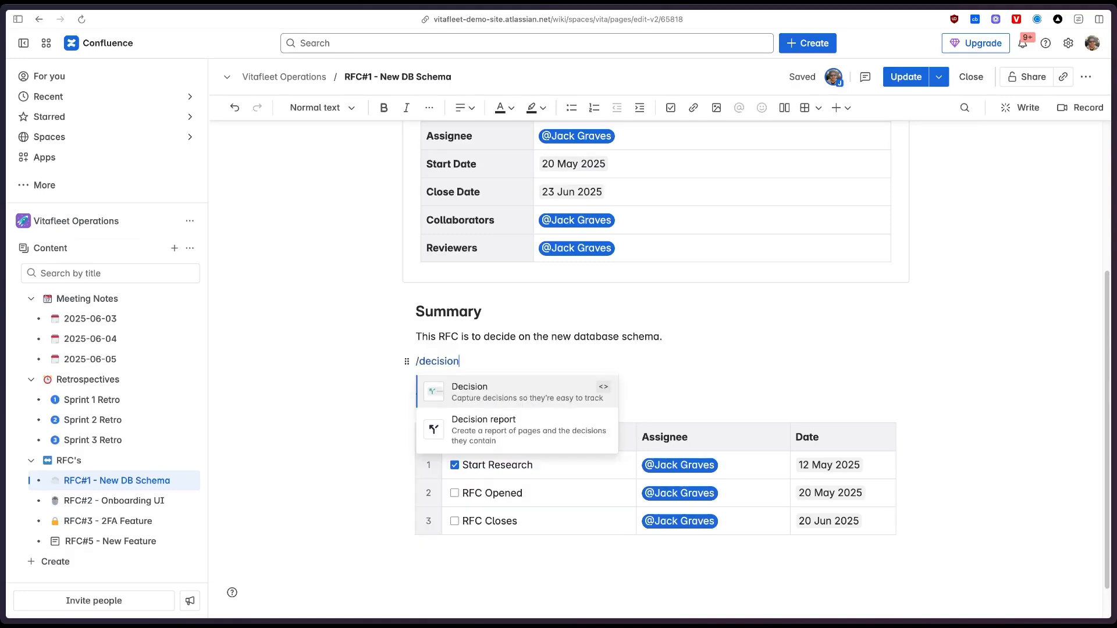
key("Return")
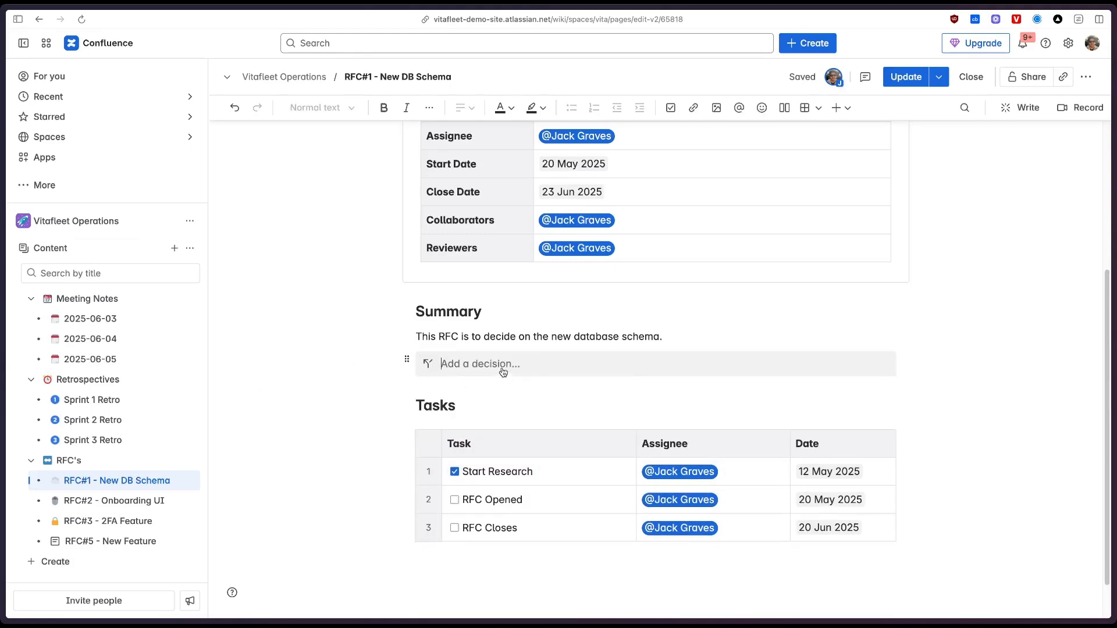
Step: Enter "We decided to include the Users schema in this RFC" as the decision text
type("We decided to include the Users schema")
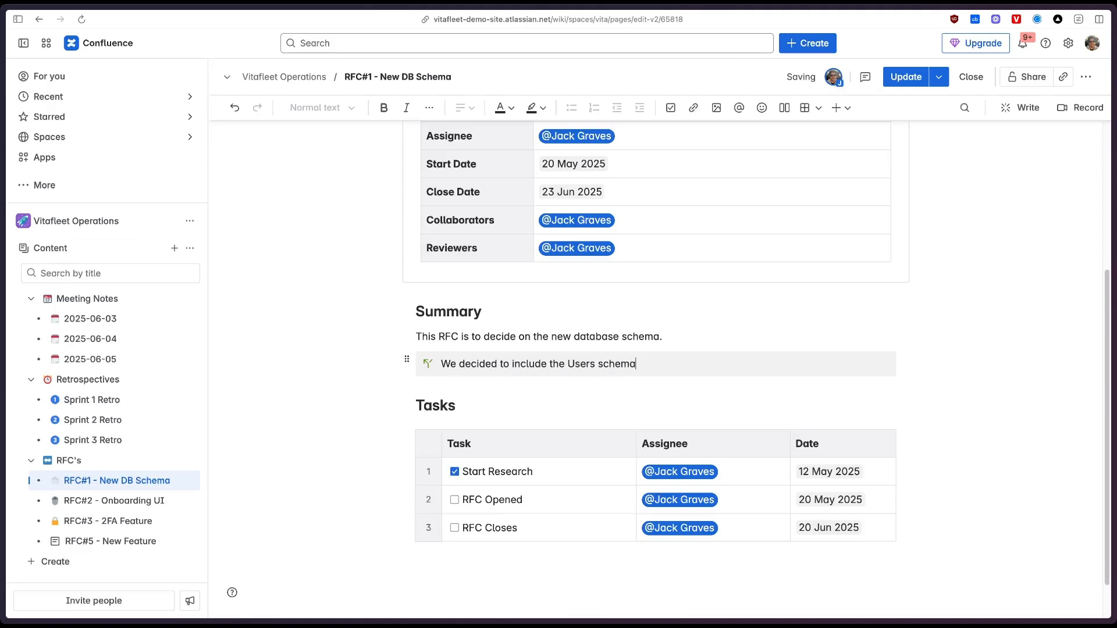
type(" in the ")
type("RG")
key("BackSpace")
type("F")
key("BackSpace")
left_click(698, 335)
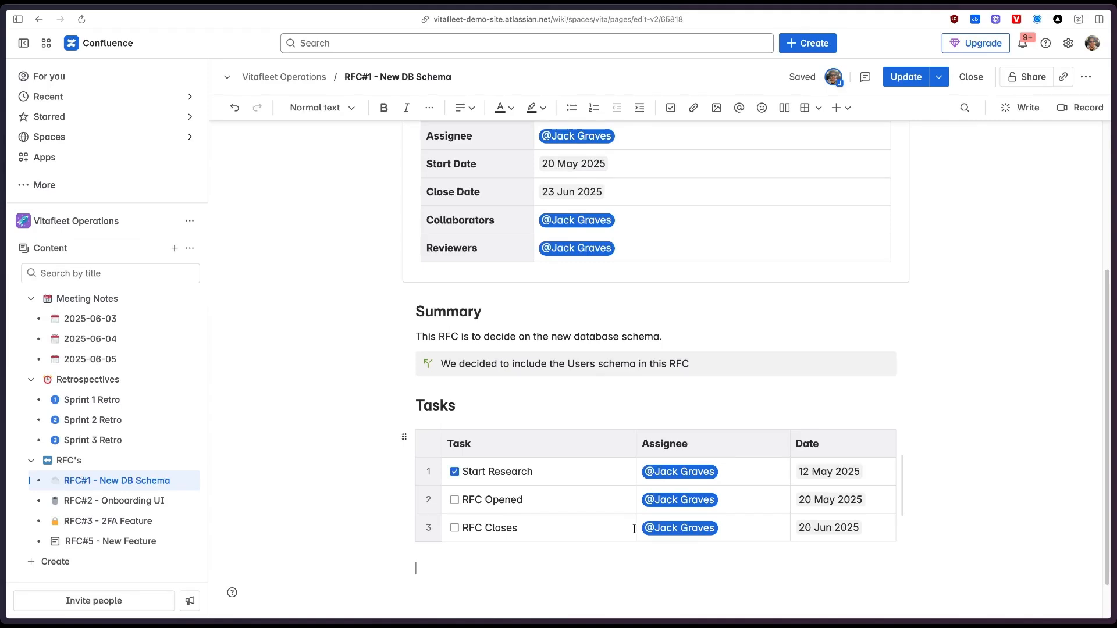
Step: Add a "Report" line in Heading 2 style below the Tasks table
type("Report")
left_click(320, 107)
left_click(346, 195)
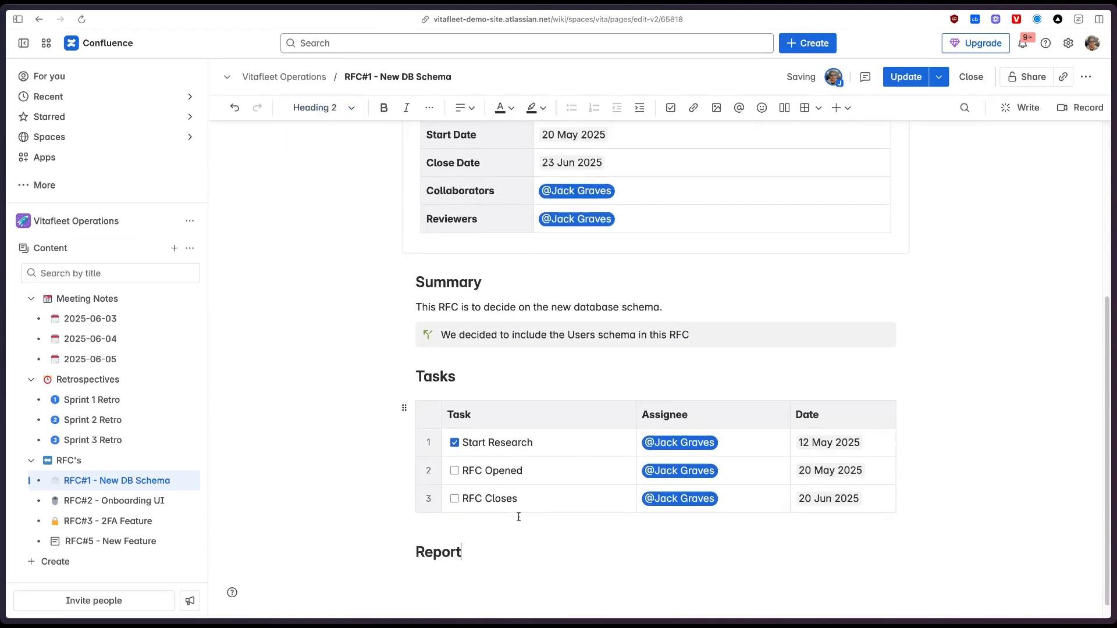
Step: Insert a Decision report under the Report heading and review it on the published page
key("Return")
type("/dec")
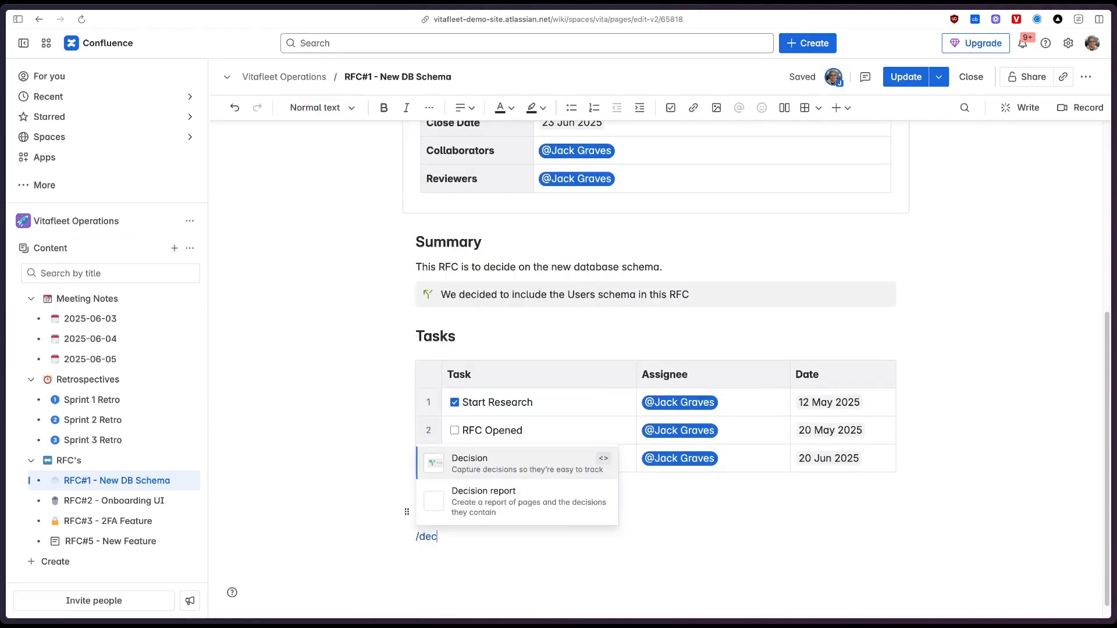
key("Down")
key("Return")
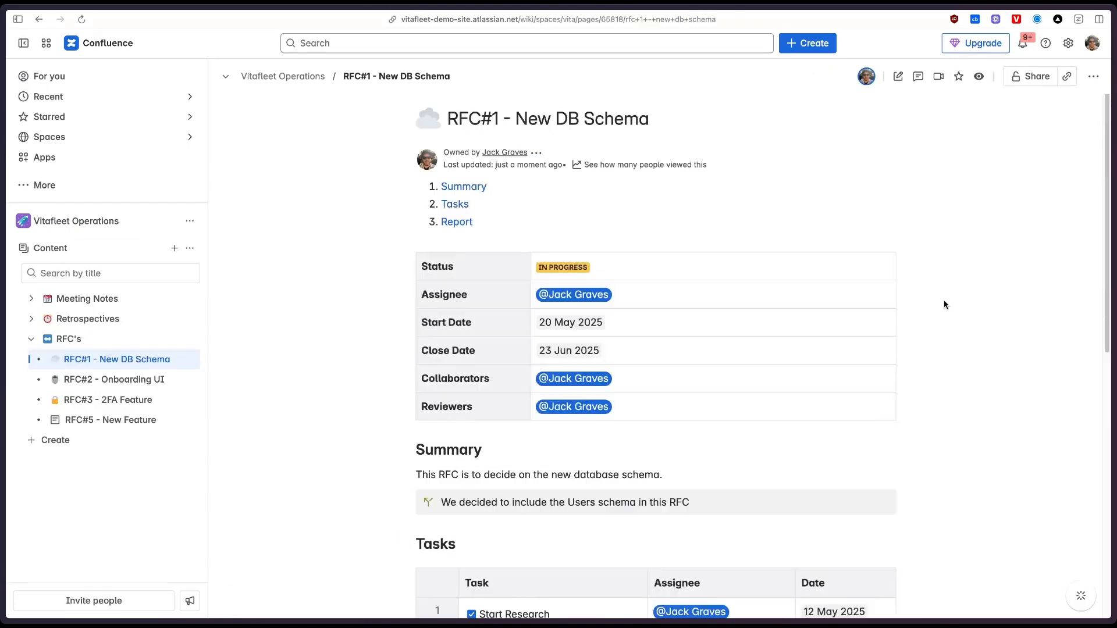
scroll(944, 305, "down", 6)
scroll(944, 304, "down", 2)
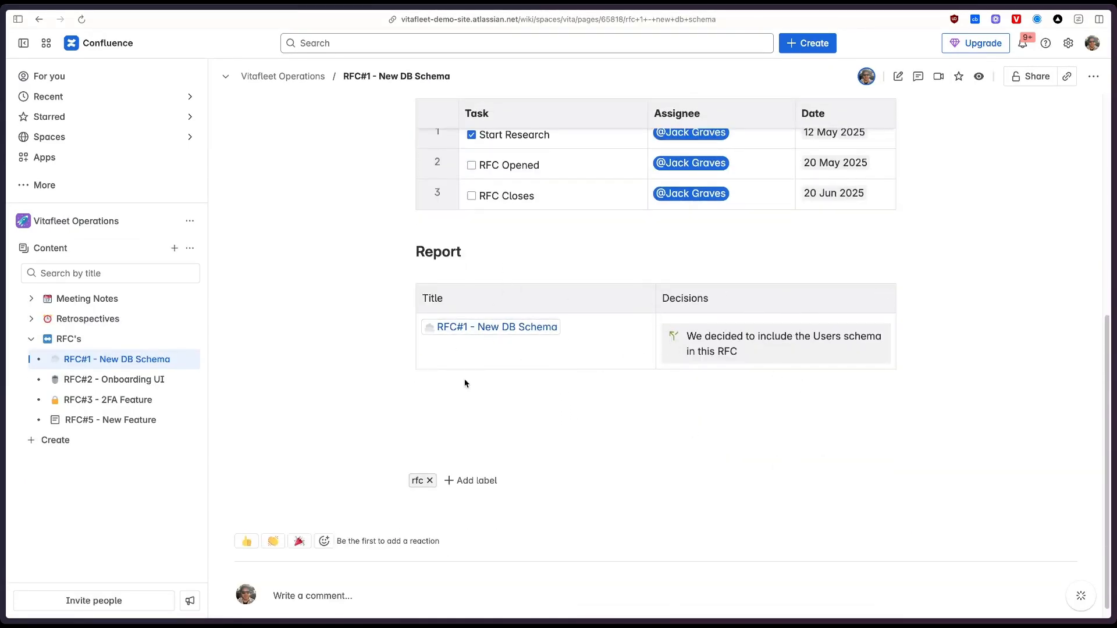
Step: Compare the decision under the Summary heading with its entry in the decision report on the published page
left_click_drag(689, 339, 734, 348)
left_click(575, 352)
scroll(738, 375, "up", 7)
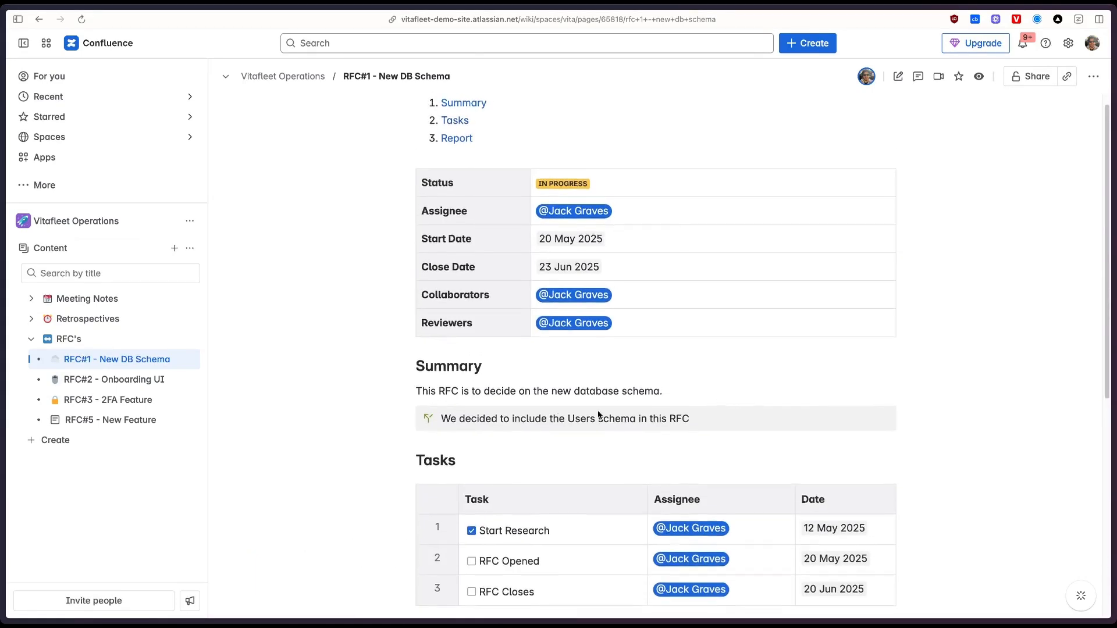
left_click_drag(444, 418, 392, 399)
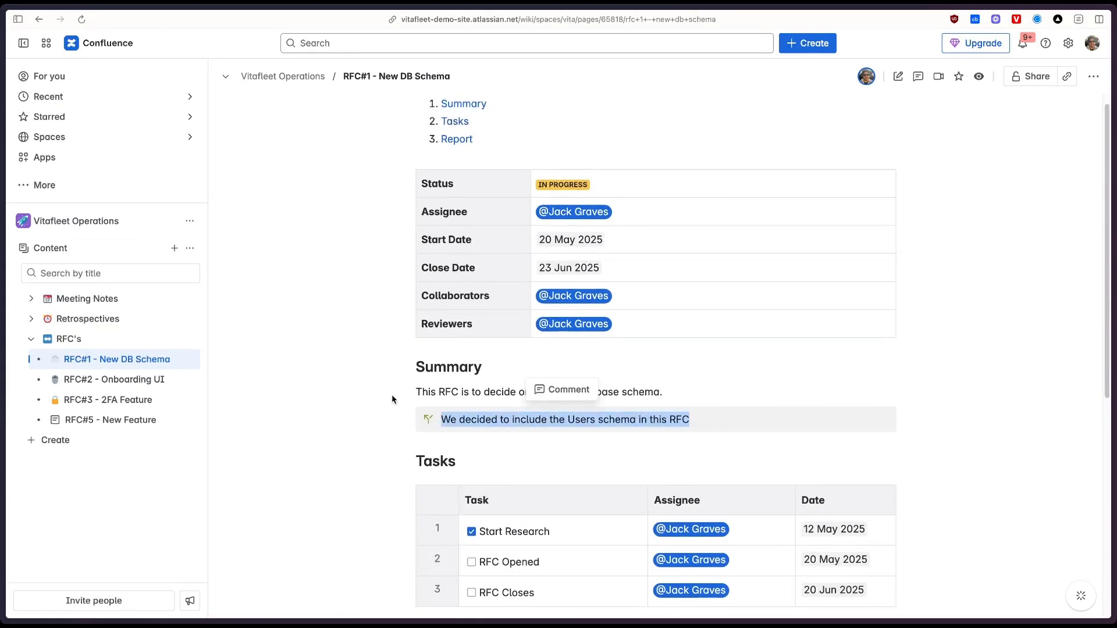
left_click(521, 414)
left_click_drag(440, 420, 705, 438)
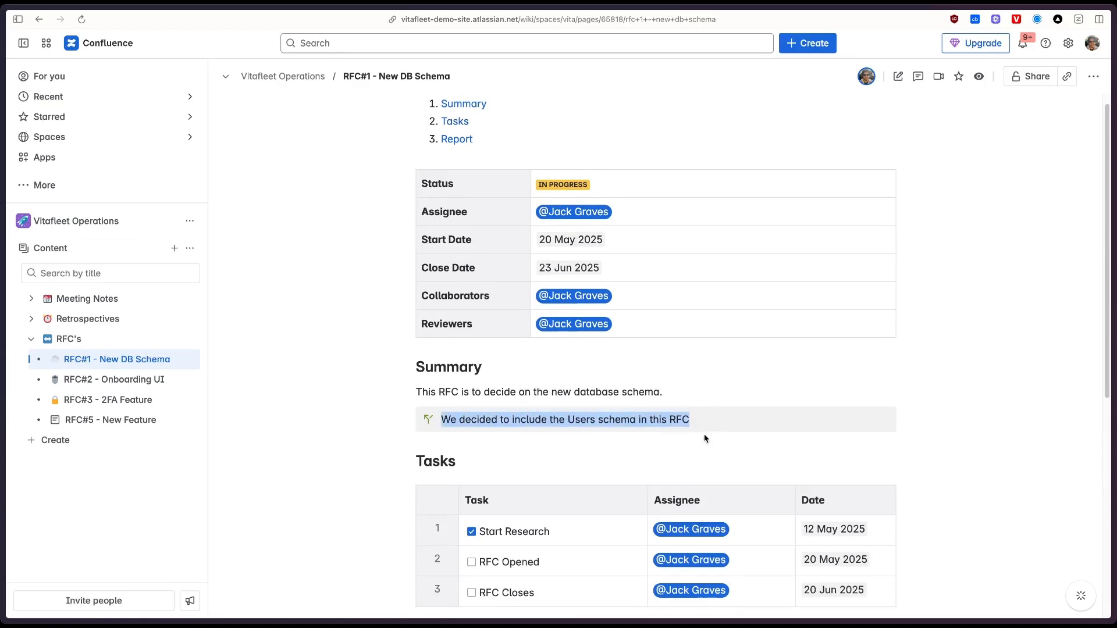
scroll(706, 419, "down", 7)
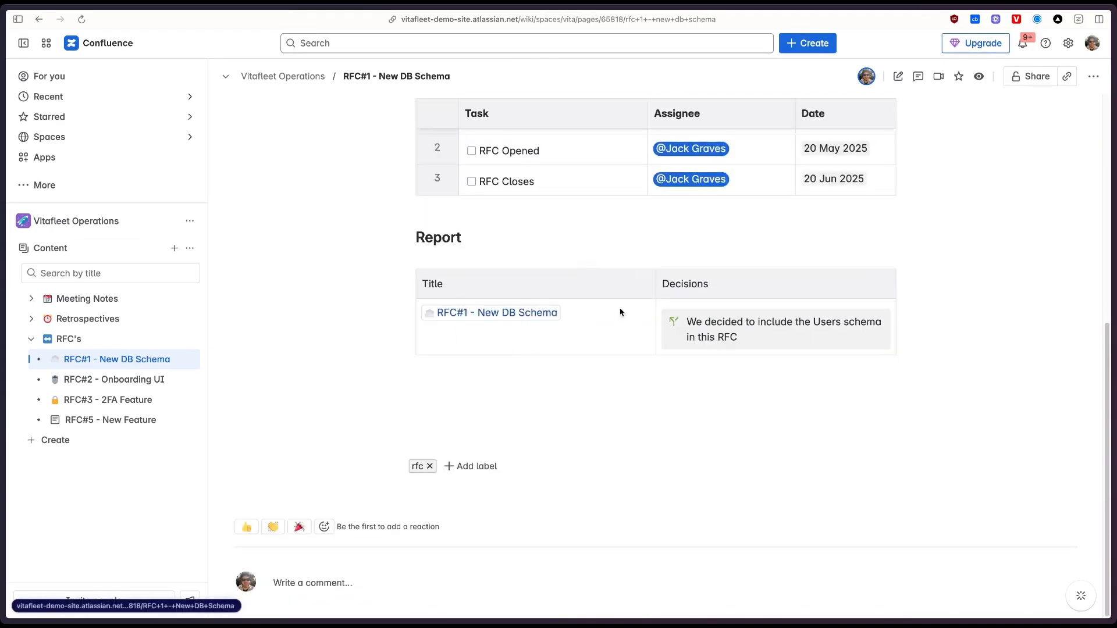
scroll(651, 360, "up", 8)
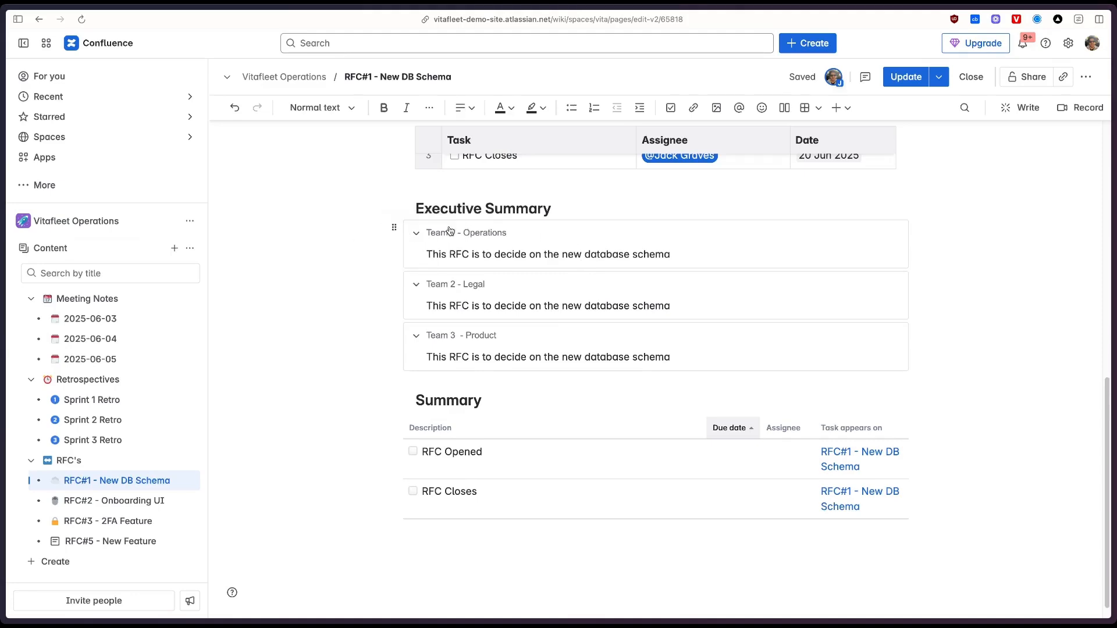
Step: Start inserting Jira Work Items on a new line below the summary sentence about the new database schema
left_click_drag(429, 233, 521, 230)
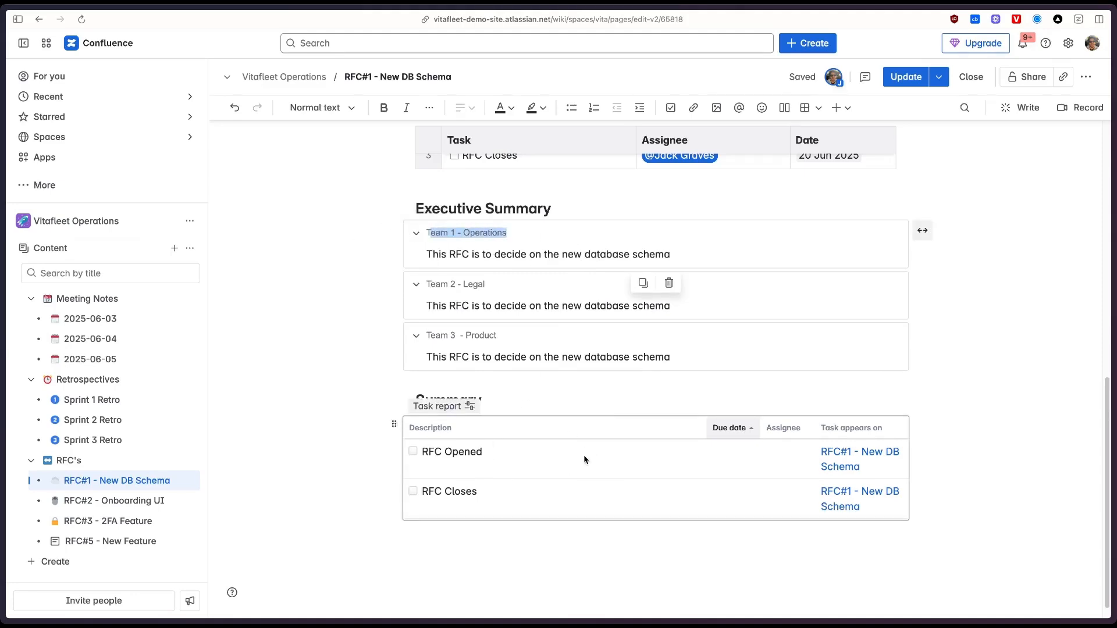
left_click(547, 530)
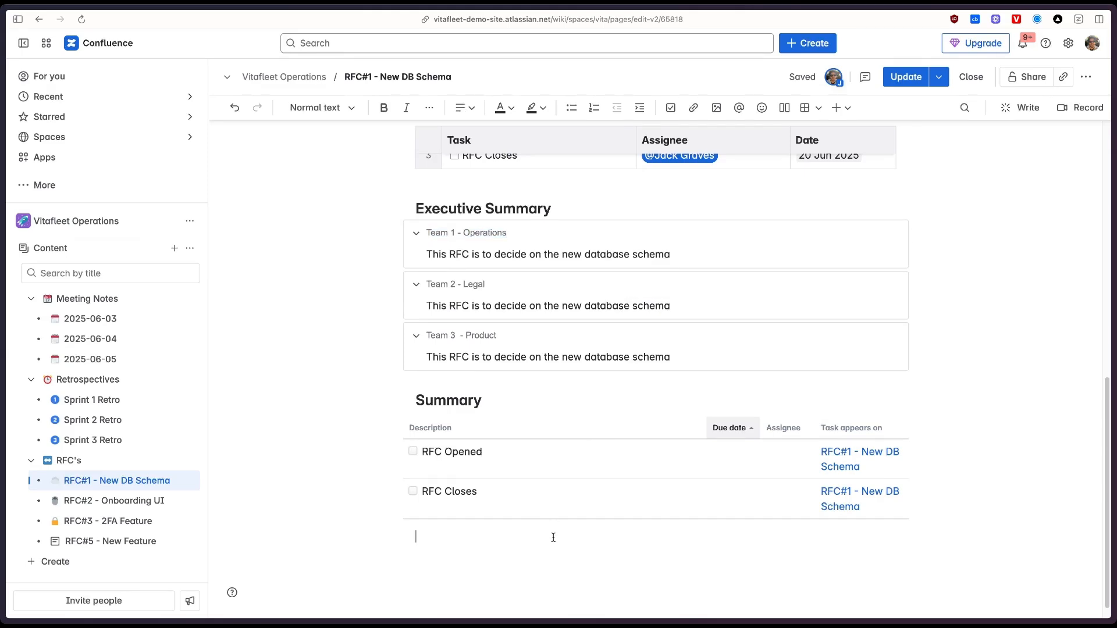
scroll(570, 429, "up", 4)
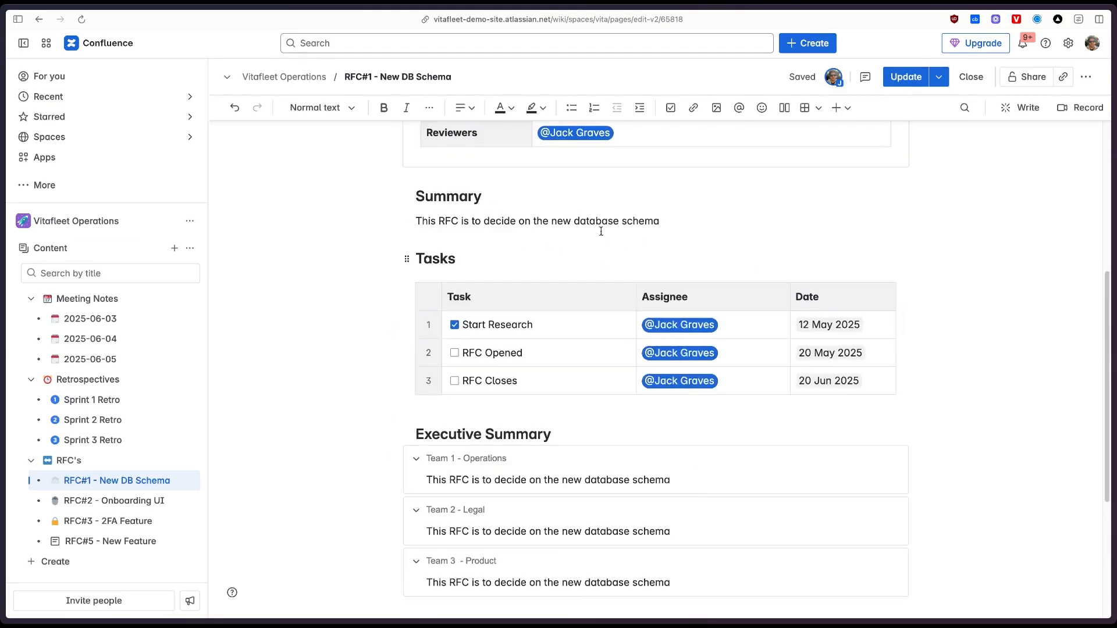
left_click(688, 216)
scroll(838, 329, "up", 4)
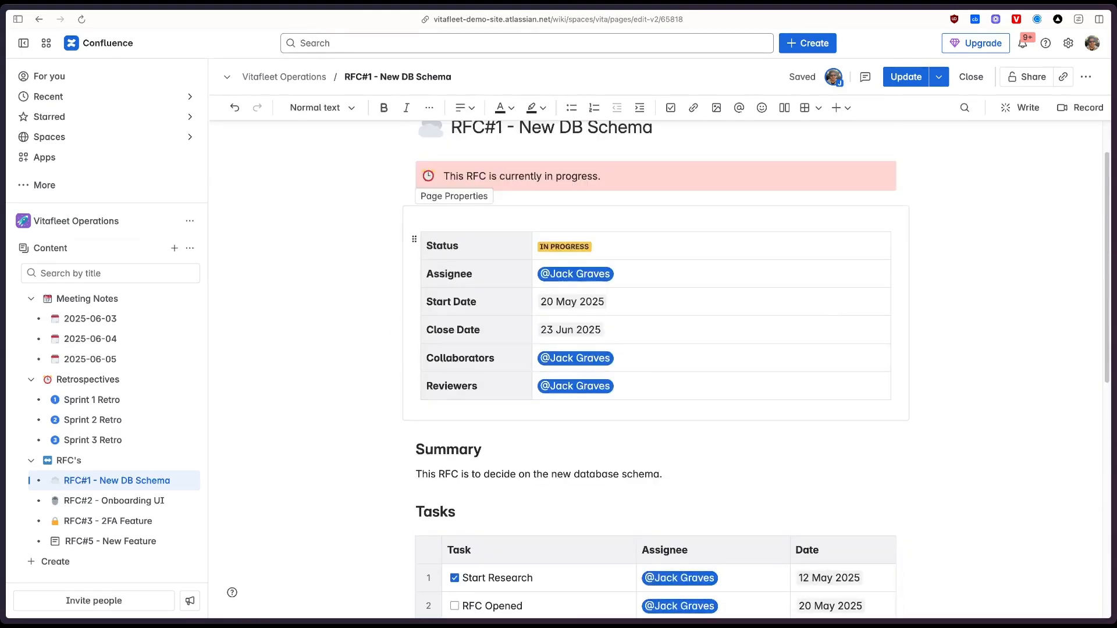
key("Return")
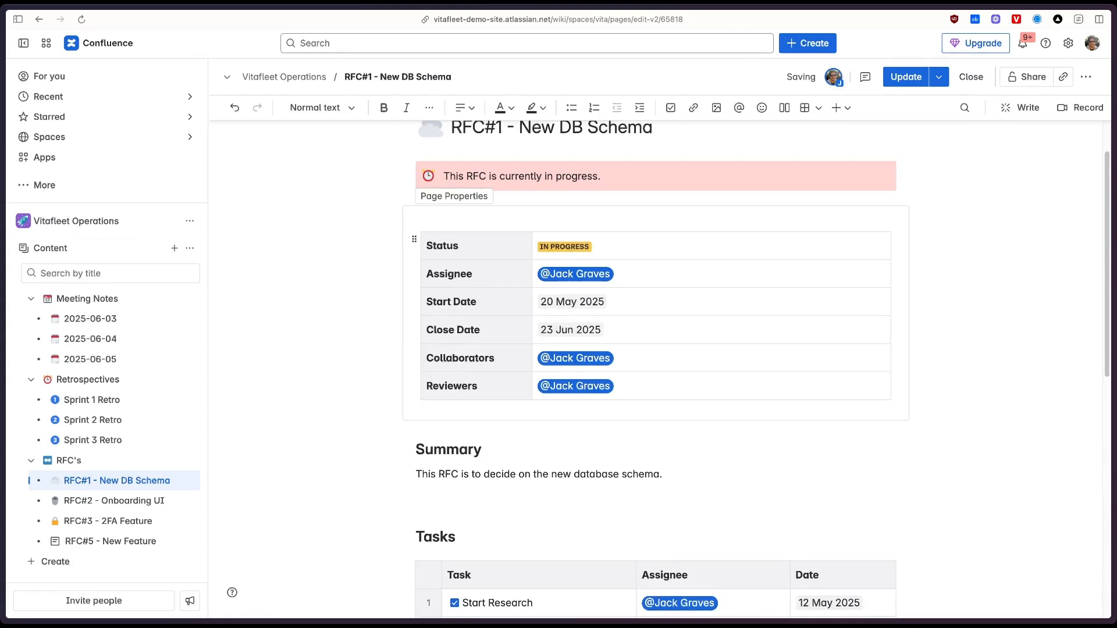
type("/jira")
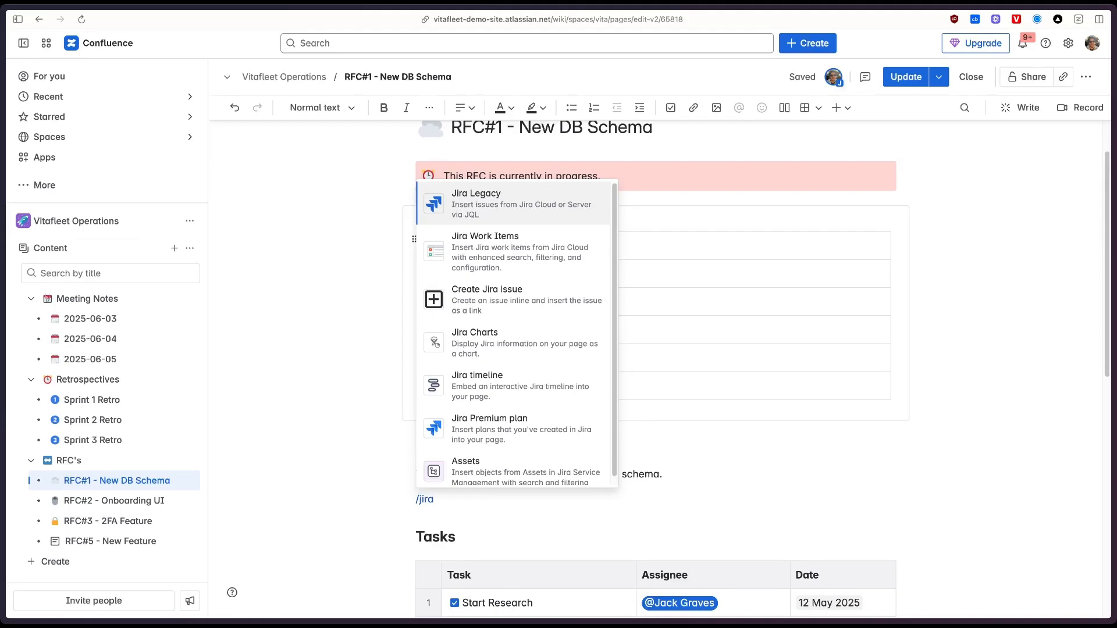
key("Down")
key("Return")
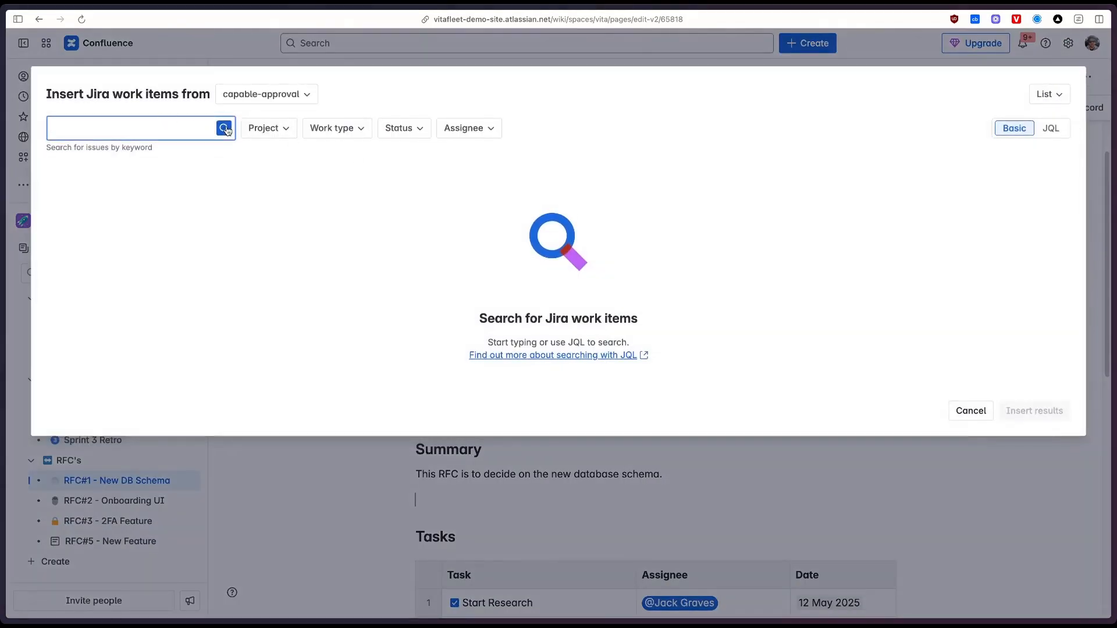
Step: Search the capable-ux site for Jira work items without a keyword and insert the results as a list
left_click(235, 97)
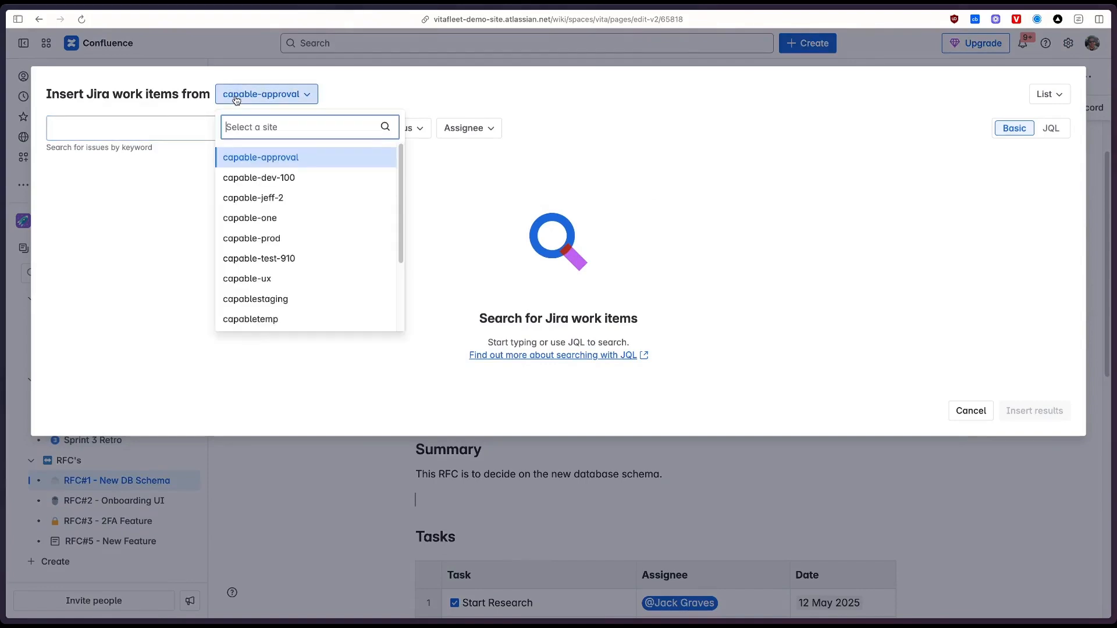
left_click(167, 225)
left_click(304, 95)
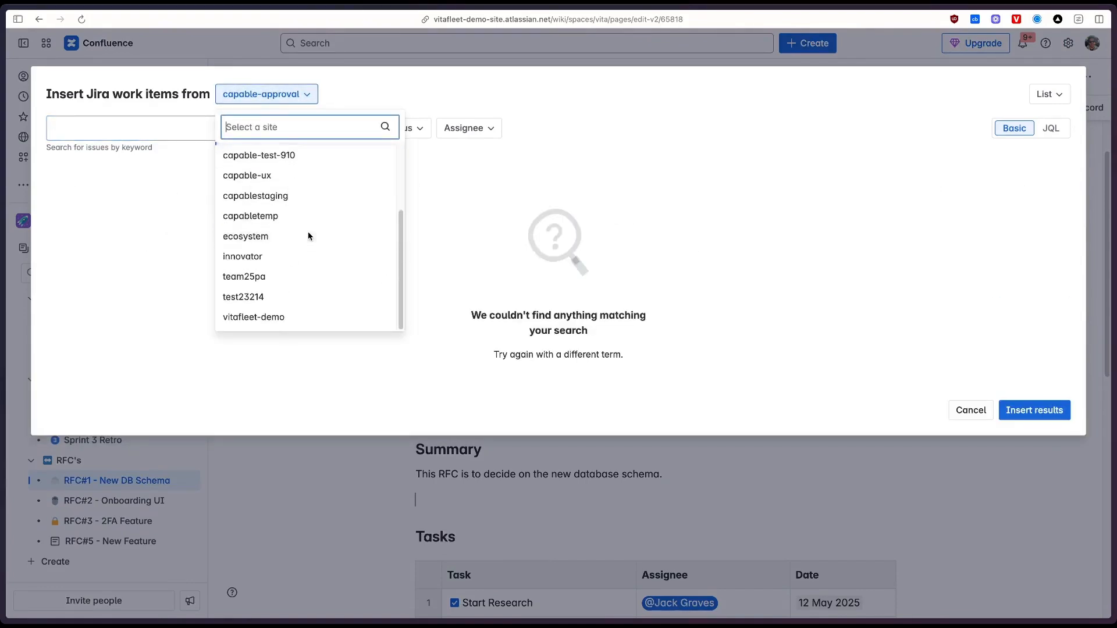
left_click(291, 278)
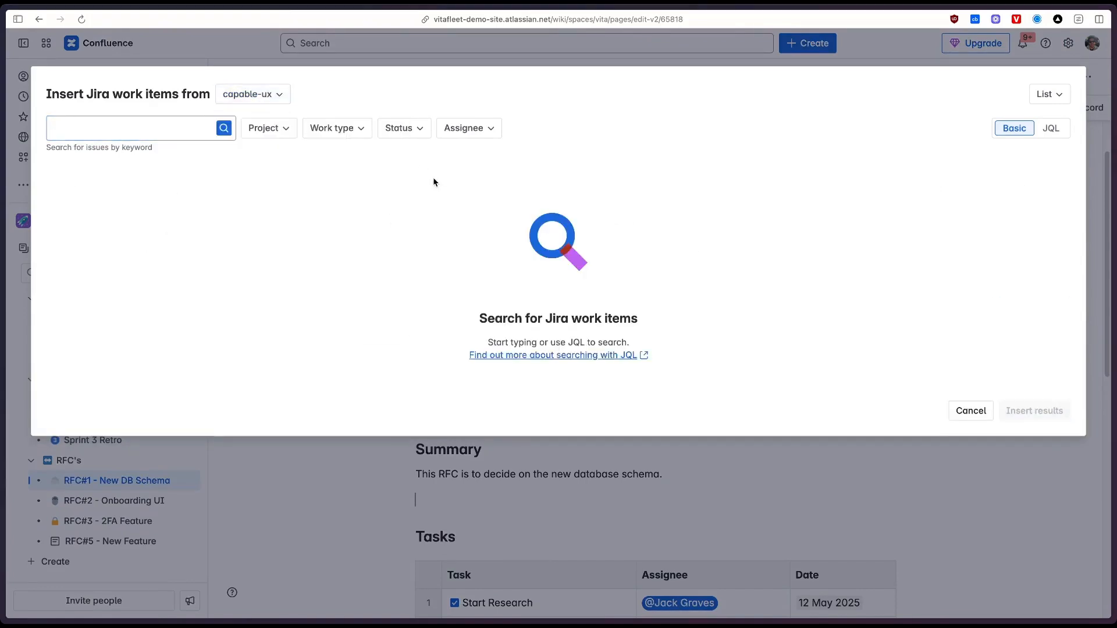
left_click(222, 129)
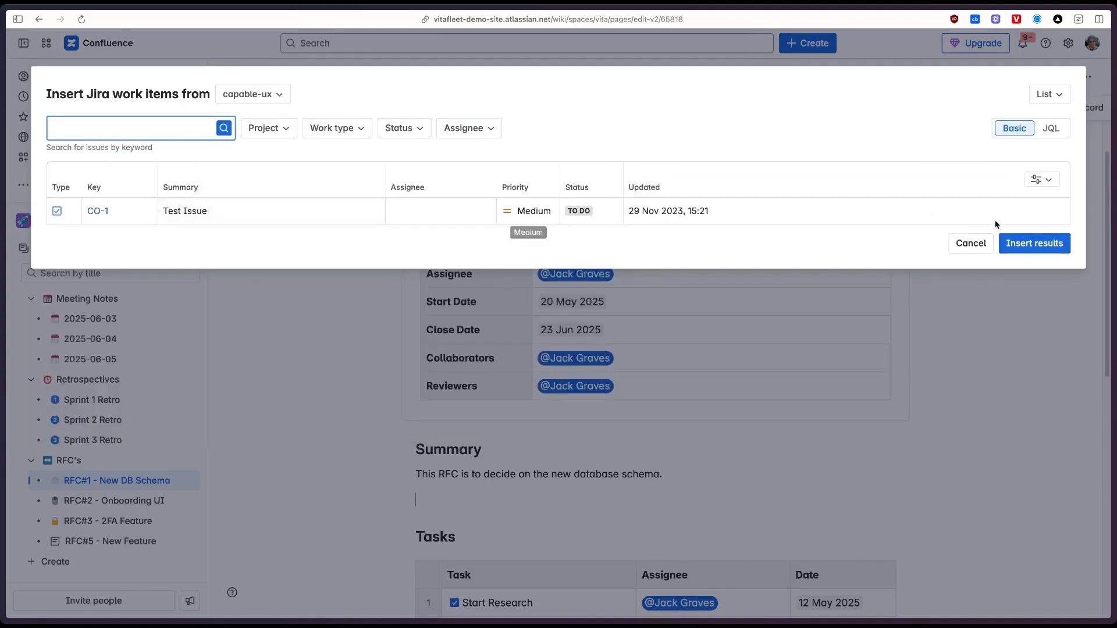
left_click(1009, 243)
scroll(678, 423, "down", 2)
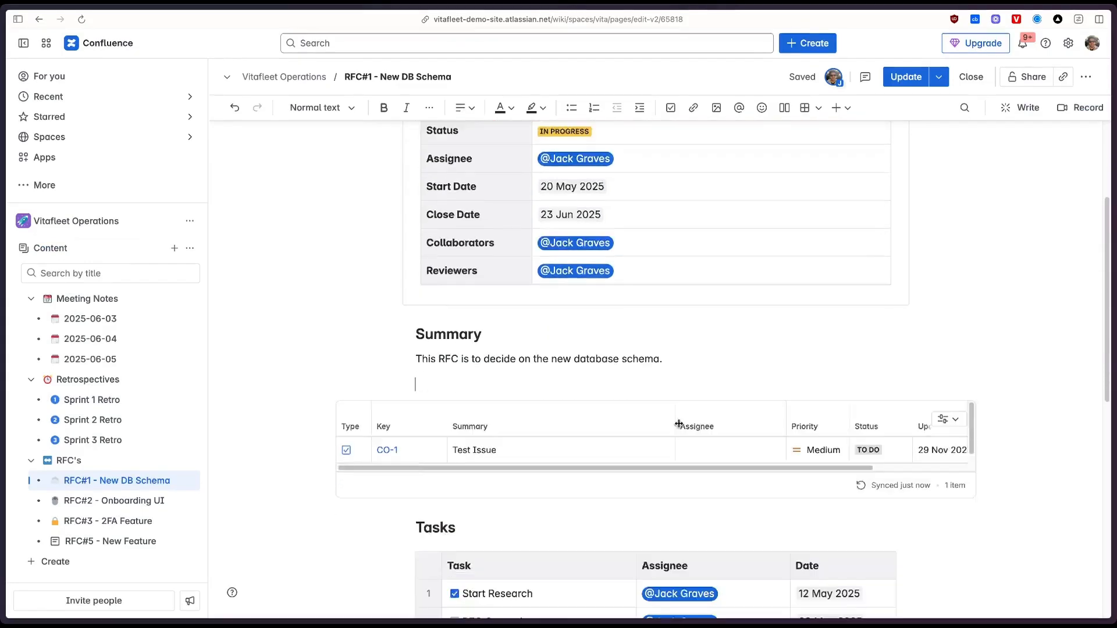
scroll(679, 423, "down", 1)
Step: Edit the inserted Jira list's search query to remove its Updated and Priority columns
left_click(677, 434)
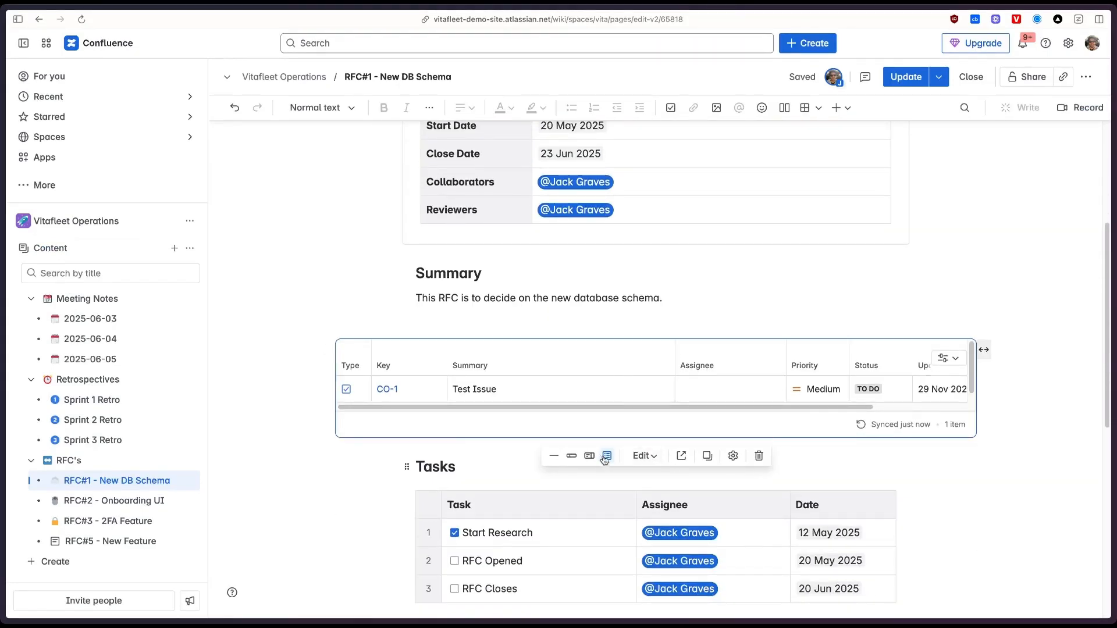
left_click(644, 456)
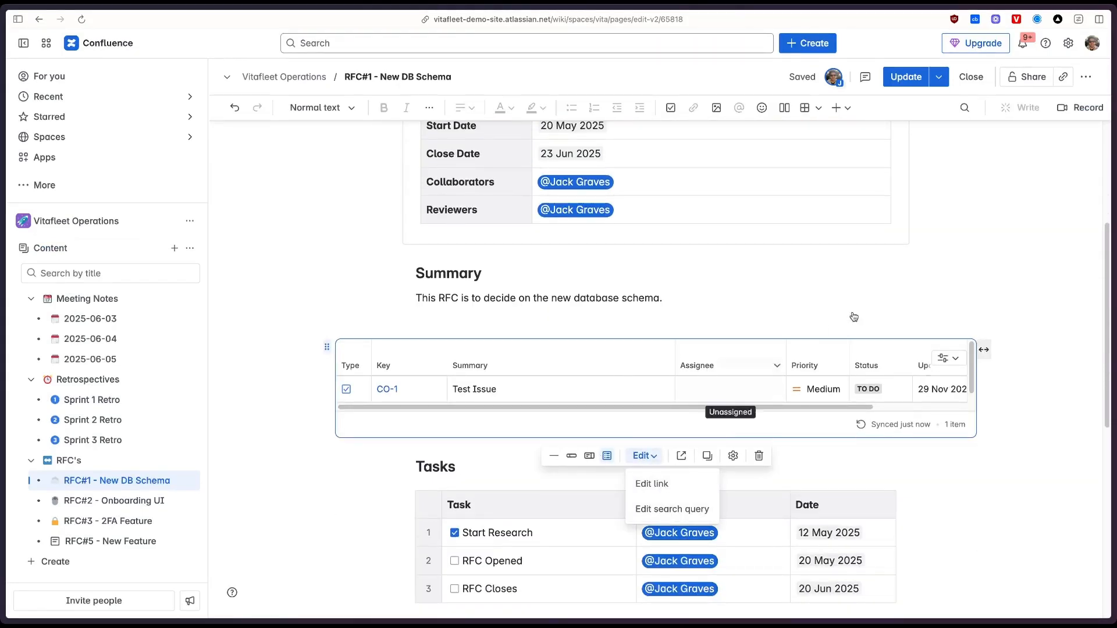
left_click(548, 411)
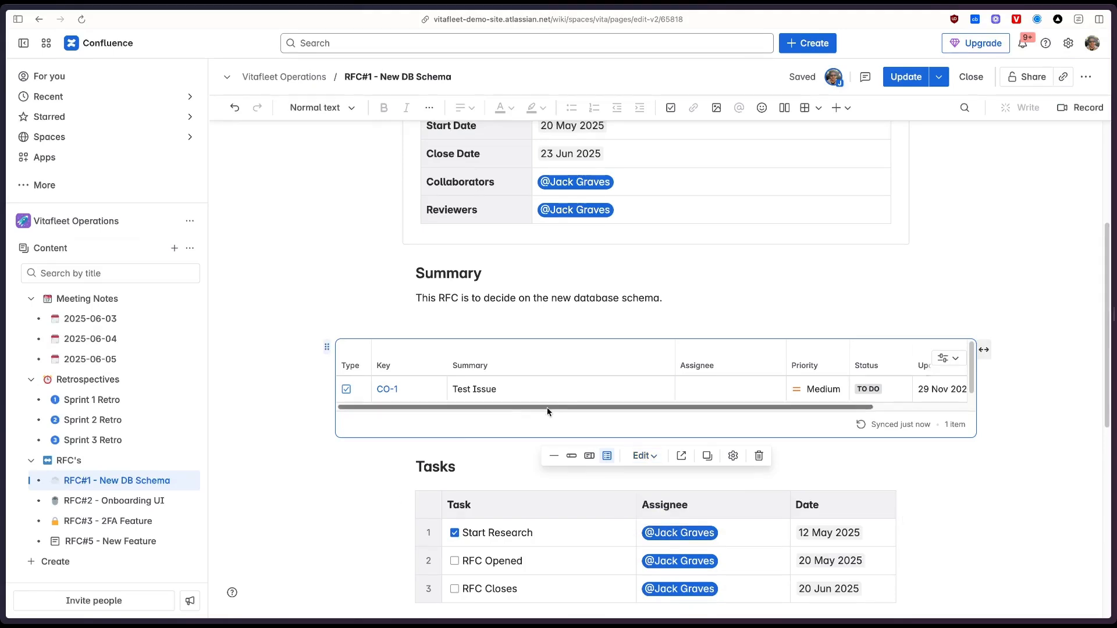
left_click(642, 456)
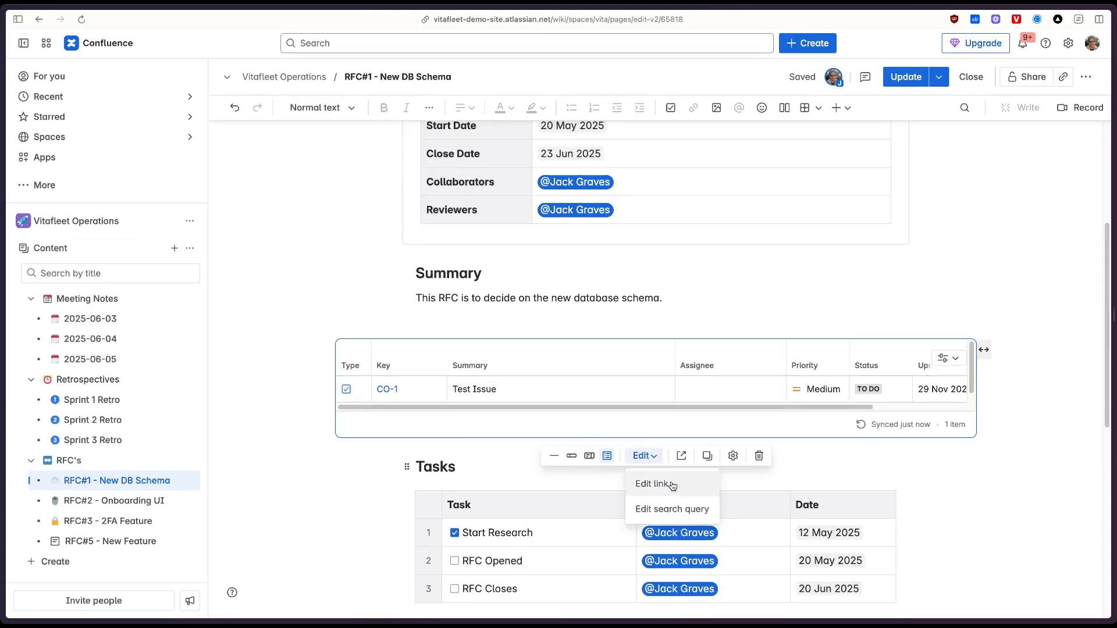
left_click(671, 509)
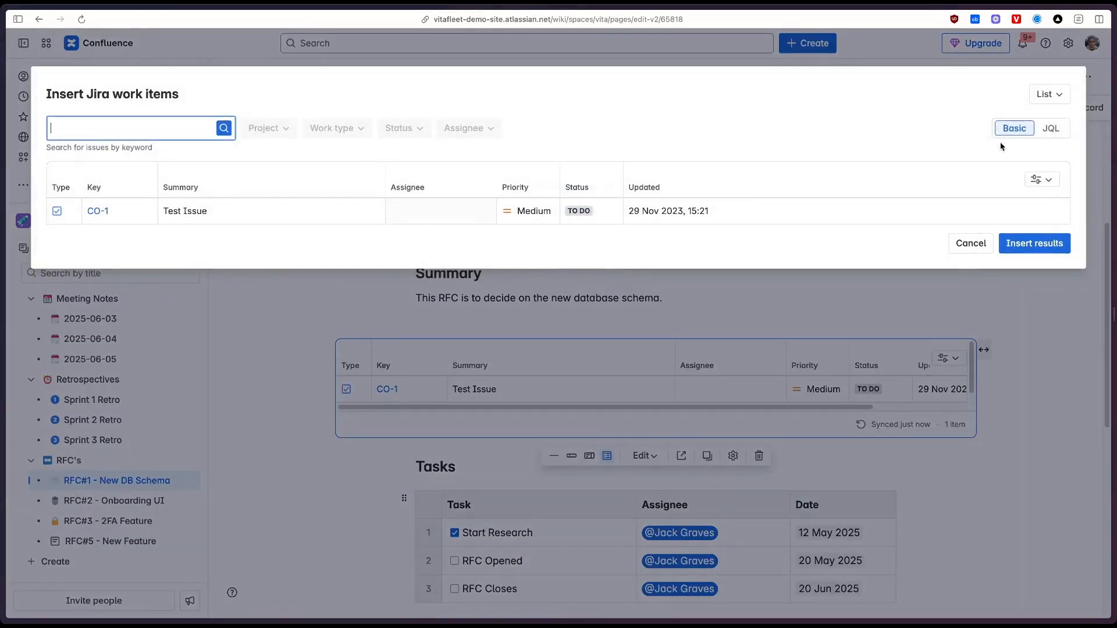
left_click(1038, 179)
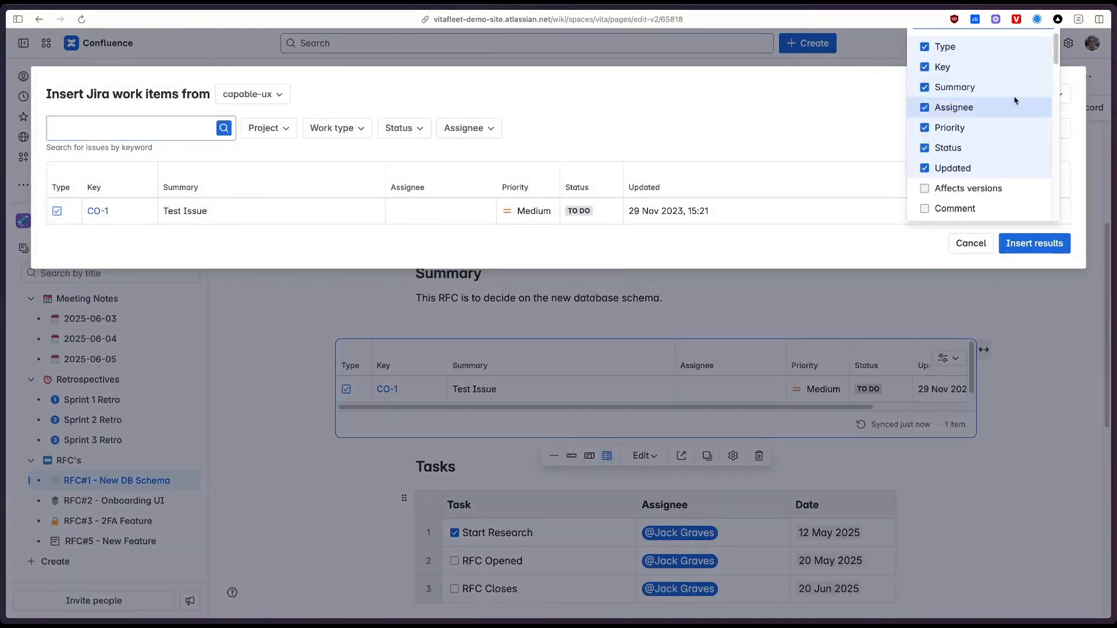
left_click(958, 168)
left_click(953, 128)
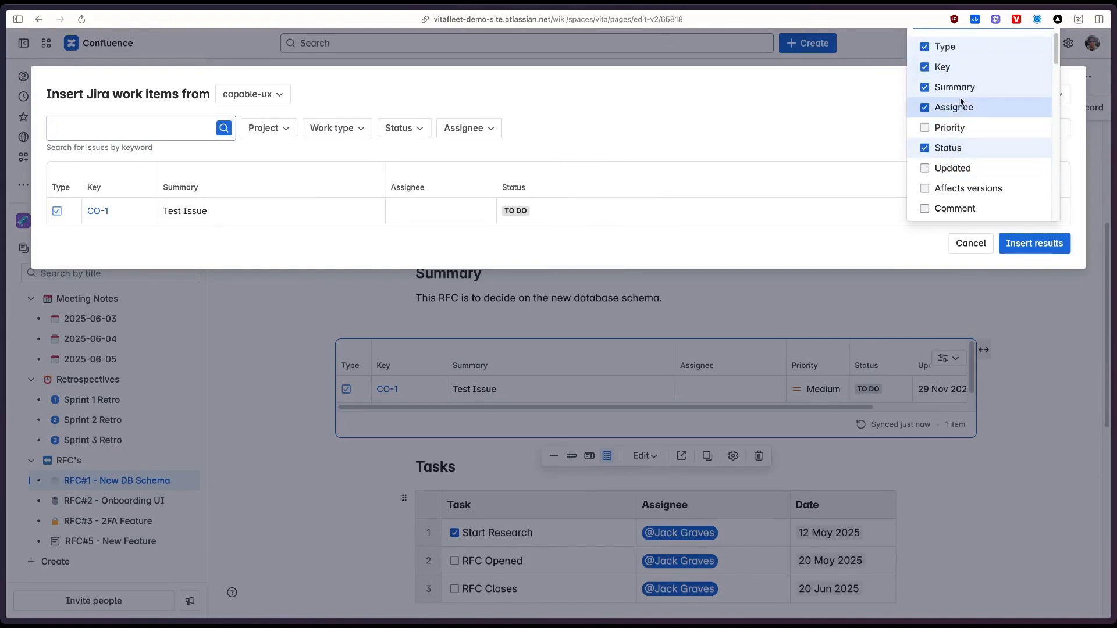
scroll(965, 87, "down", 10)
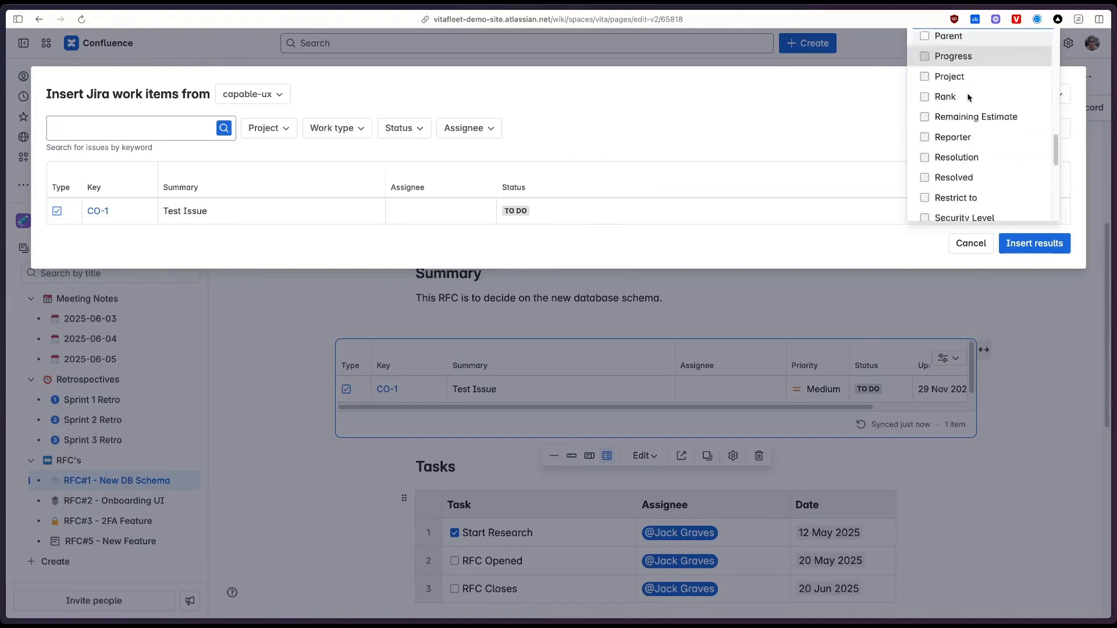
left_click(700, 210)
left_click(969, 239)
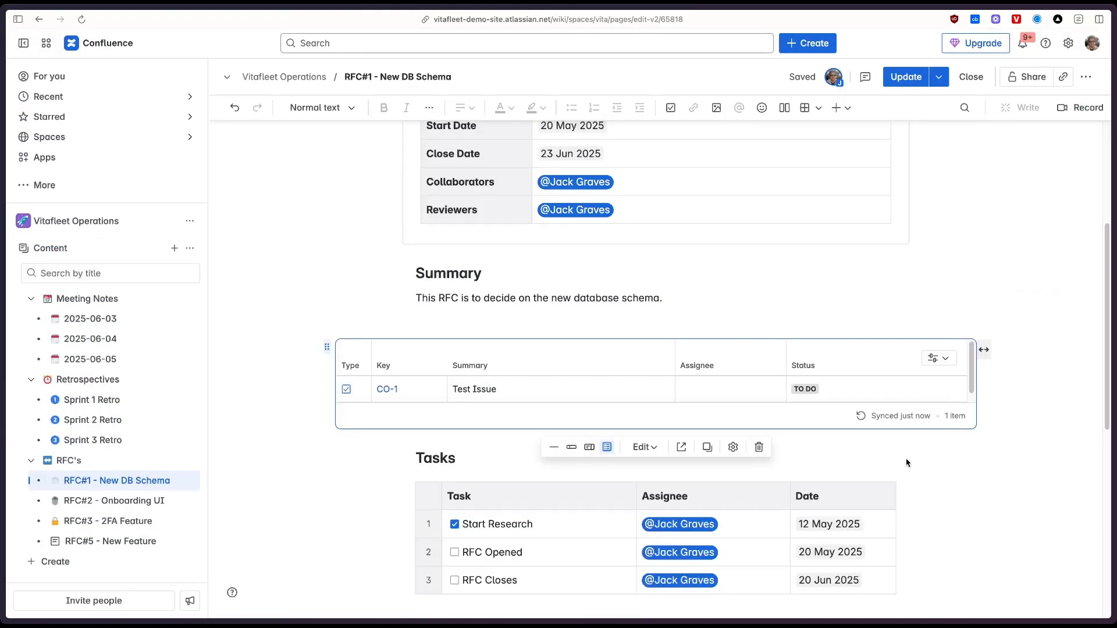
Step: Toggle the Jira list's width to match the page text and narrow its Summary column
left_click(983, 349)
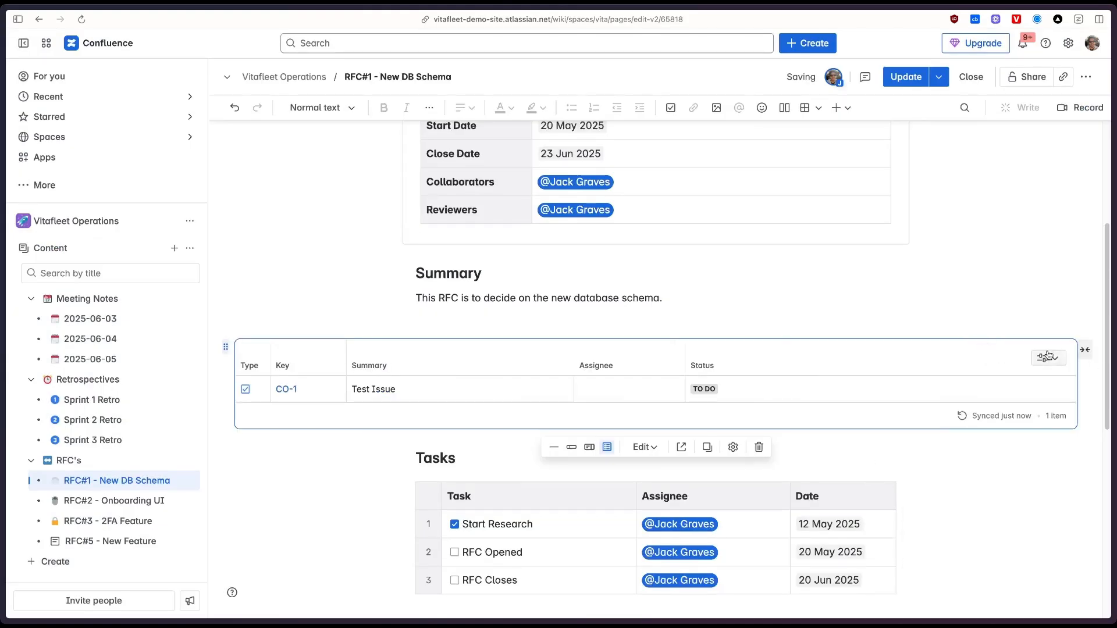
left_click(1084, 350)
left_click(635, 327)
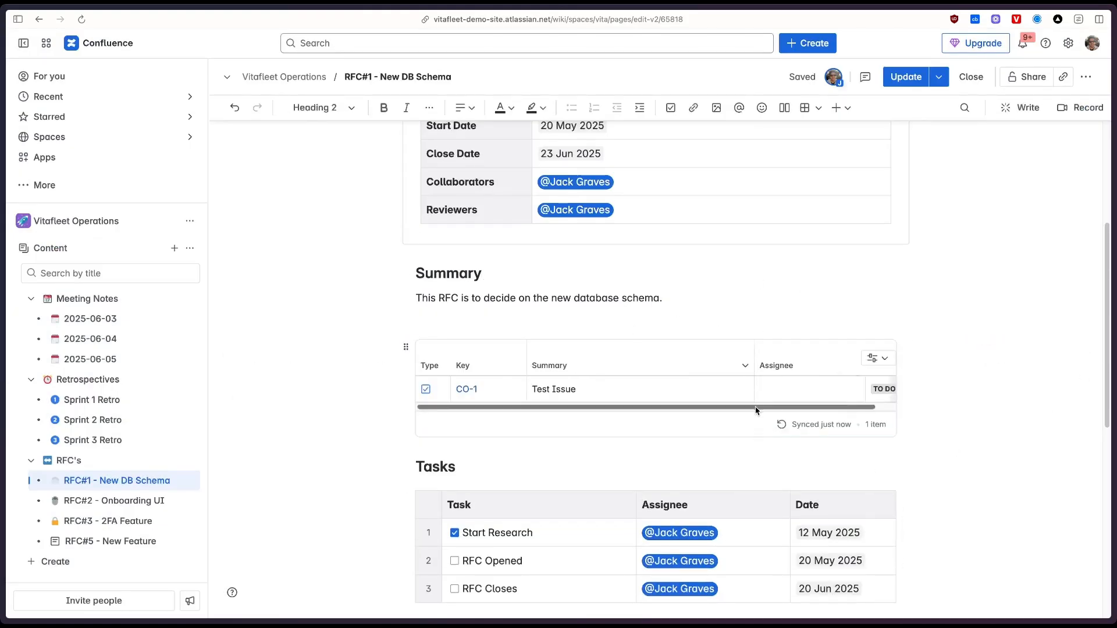
left_click_drag(753, 364, 681, 364)
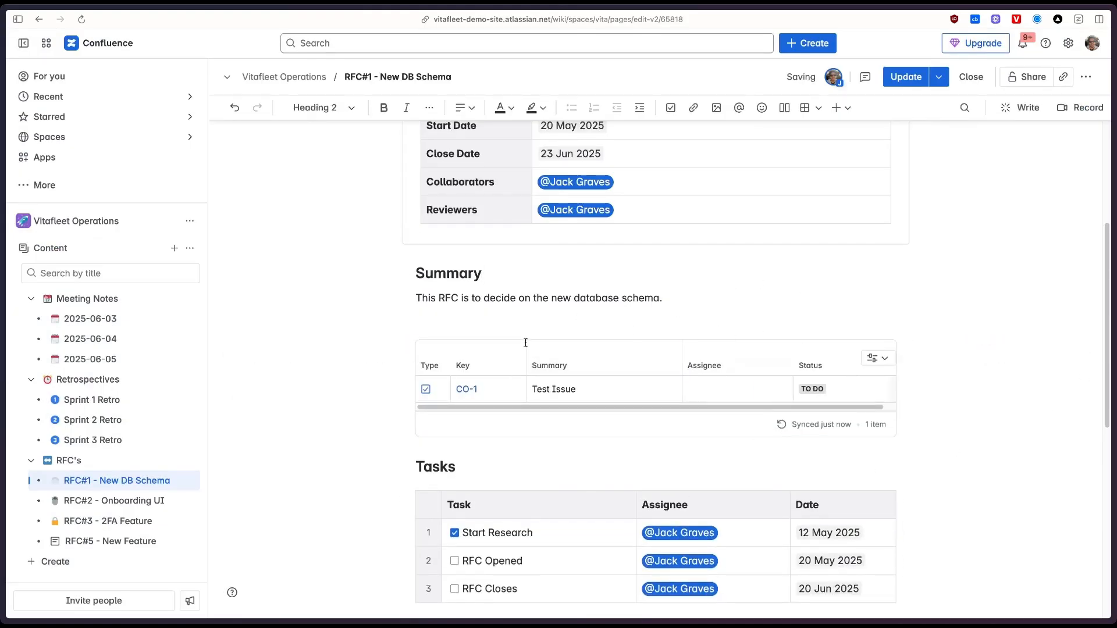
left_click(707, 318)
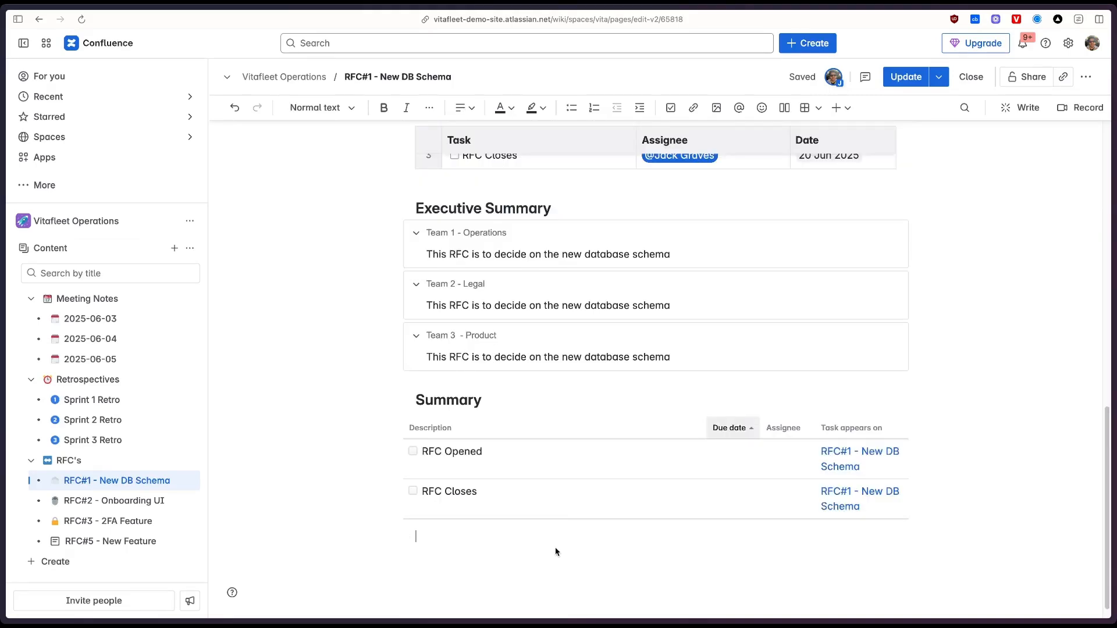
Step: Start inserting a Roadmap Planner on the empty line below the task report
type("roa")
key("BackSpace")
type("/raod")
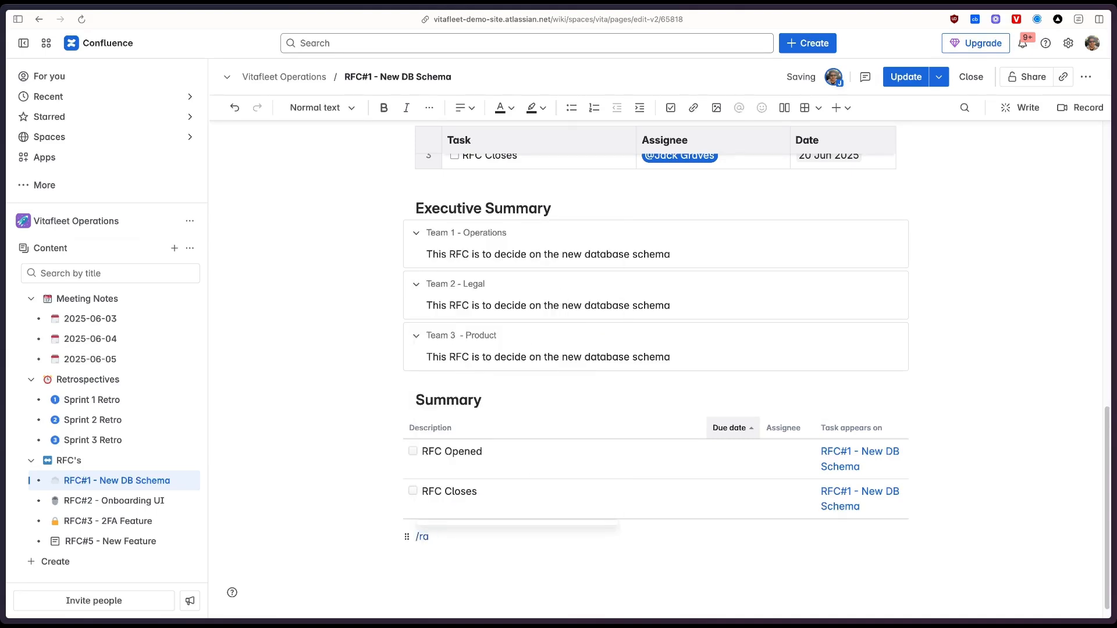
key("BackSpace")
type("oad")
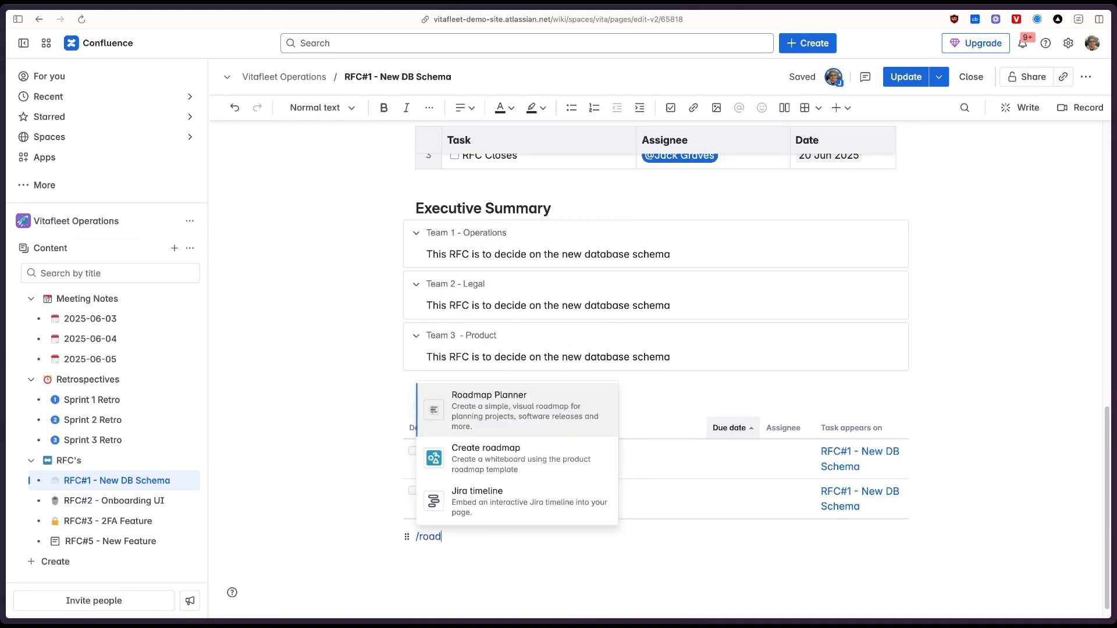
key("Return")
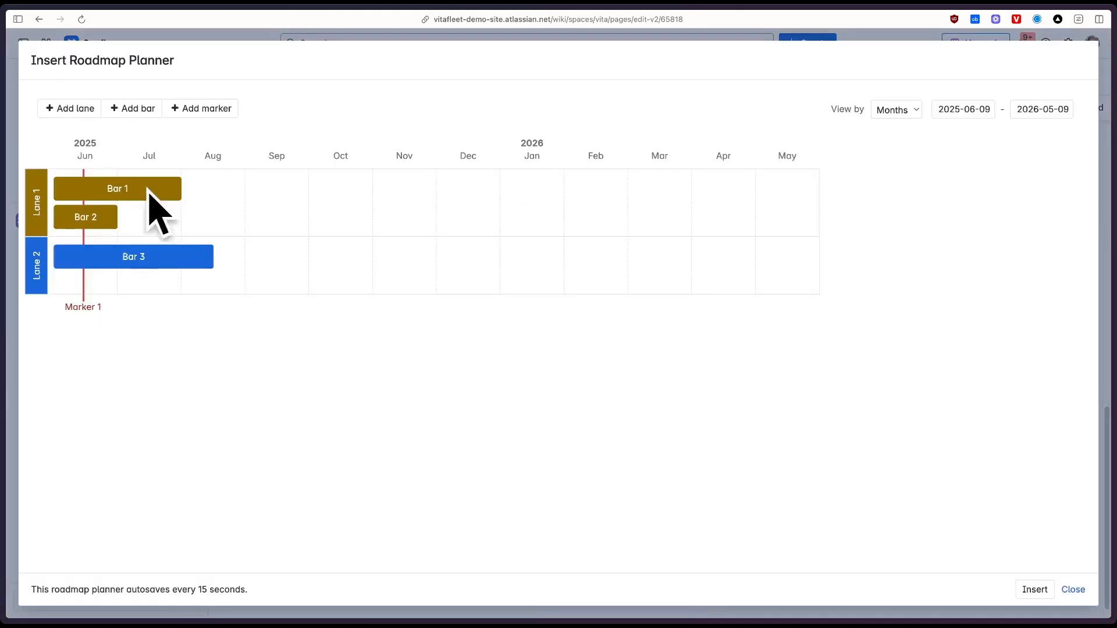
Step: Add a new bar to Lane 1 of the roadmap and move it to start in August 2025
left_click(41, 195)
left_click(41, 252)
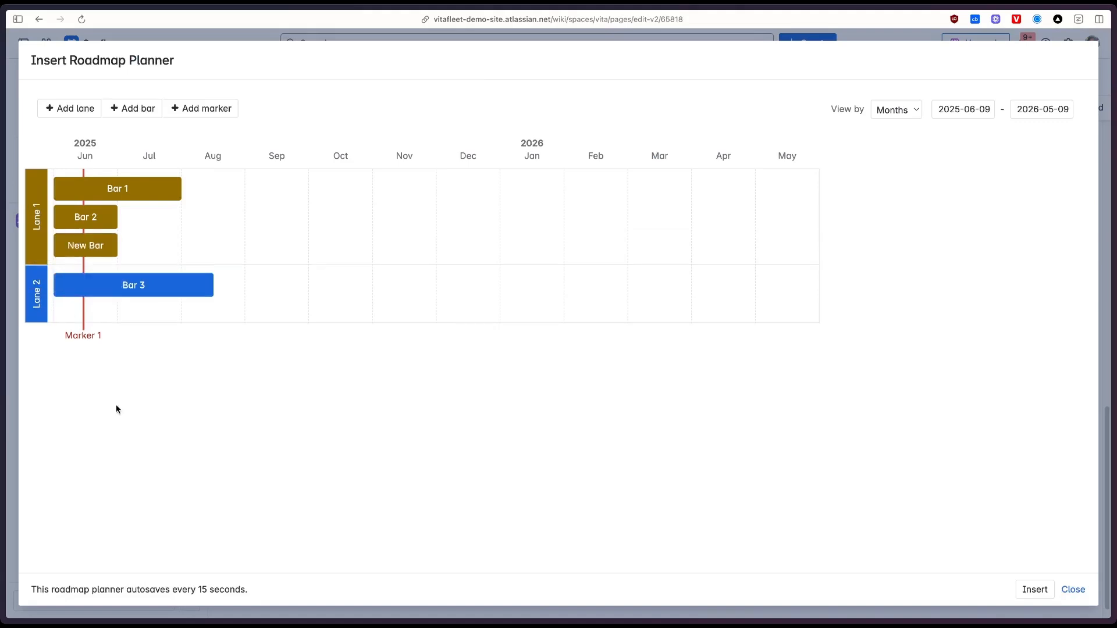
left_click_drag(86, 248, 223, 244)
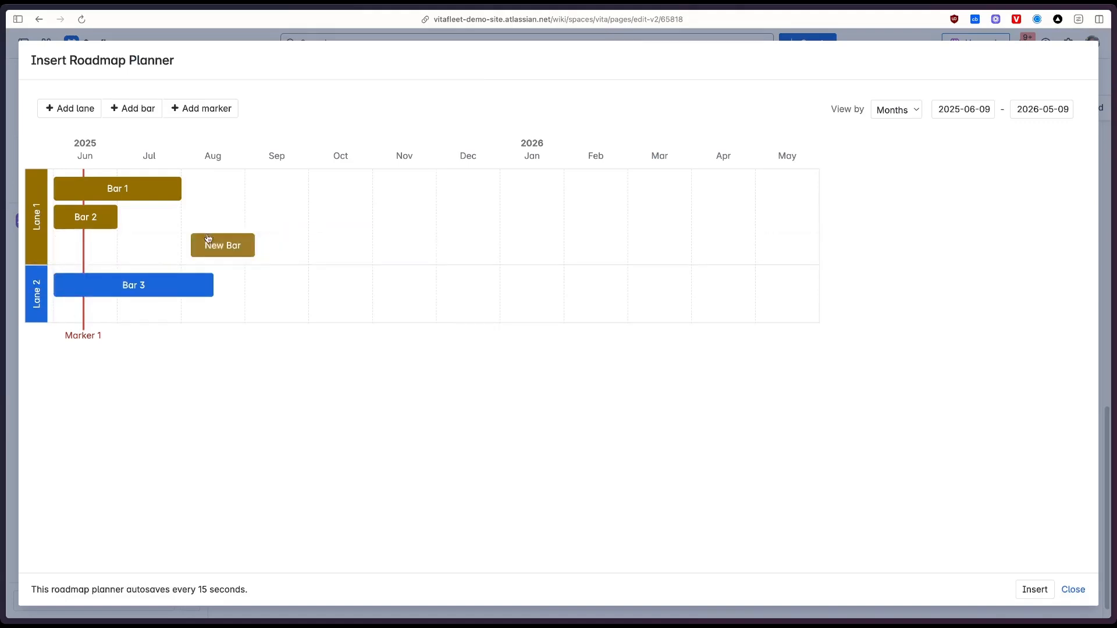
Step: Move Bar 2 beside Bar 1 in the first row of Lane 1, starting in mid-August 2025, and select Bar 1
left_click_drag(86, 219, 224, 201)
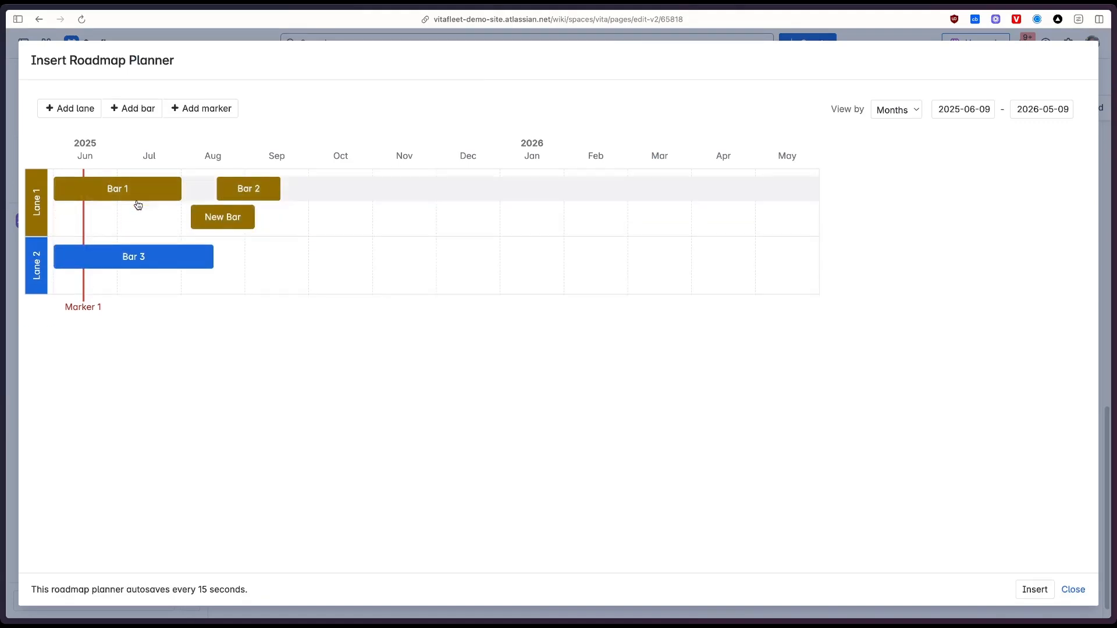
left_click(131, 193)
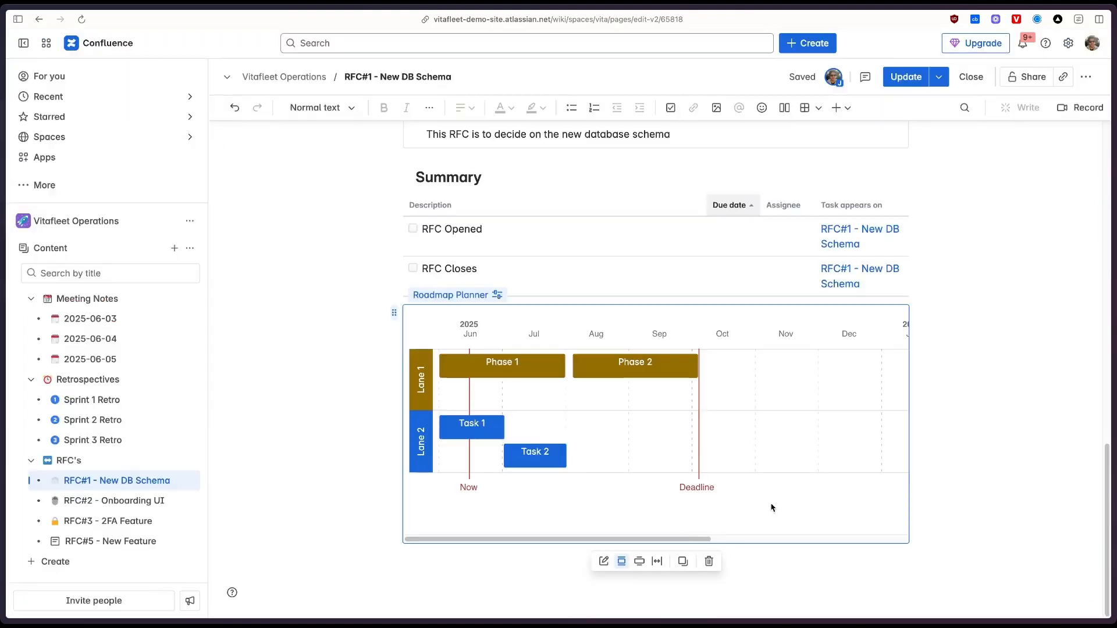
Step: Publish the RFC page with its inserted roadmap planner and review the published page up to its title
left_click(486, 178)
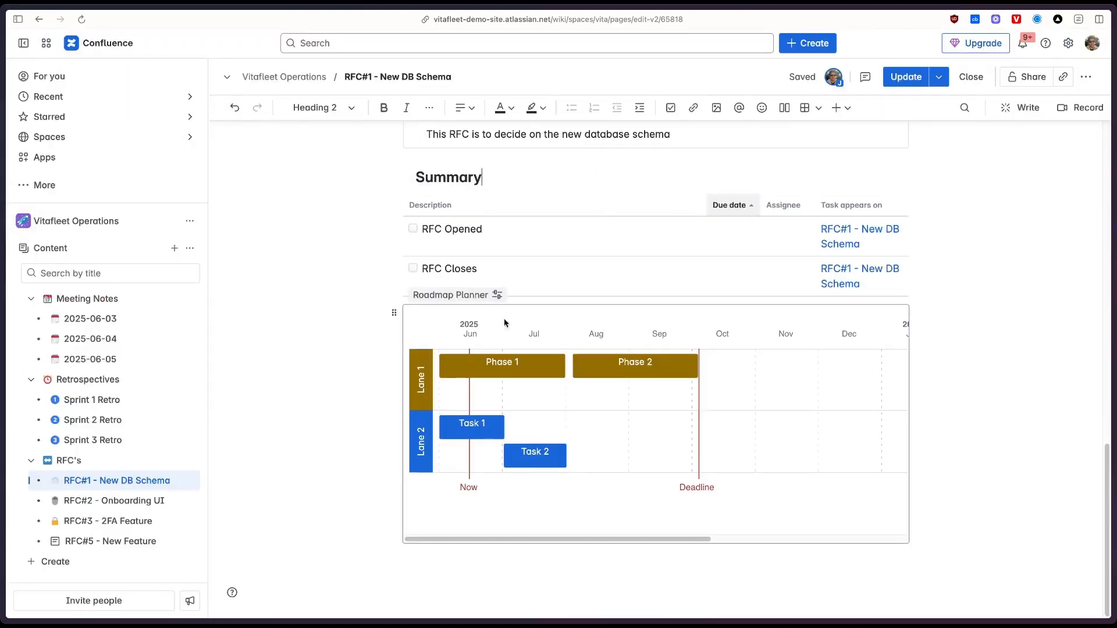
left_click(508, 370)
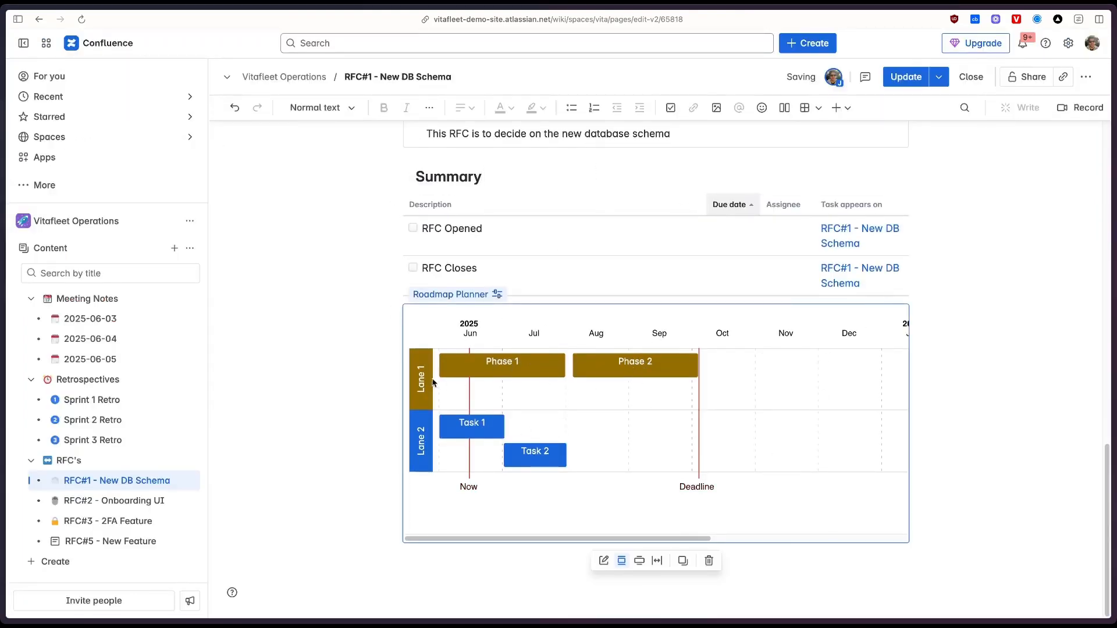
left_click(902, 78)
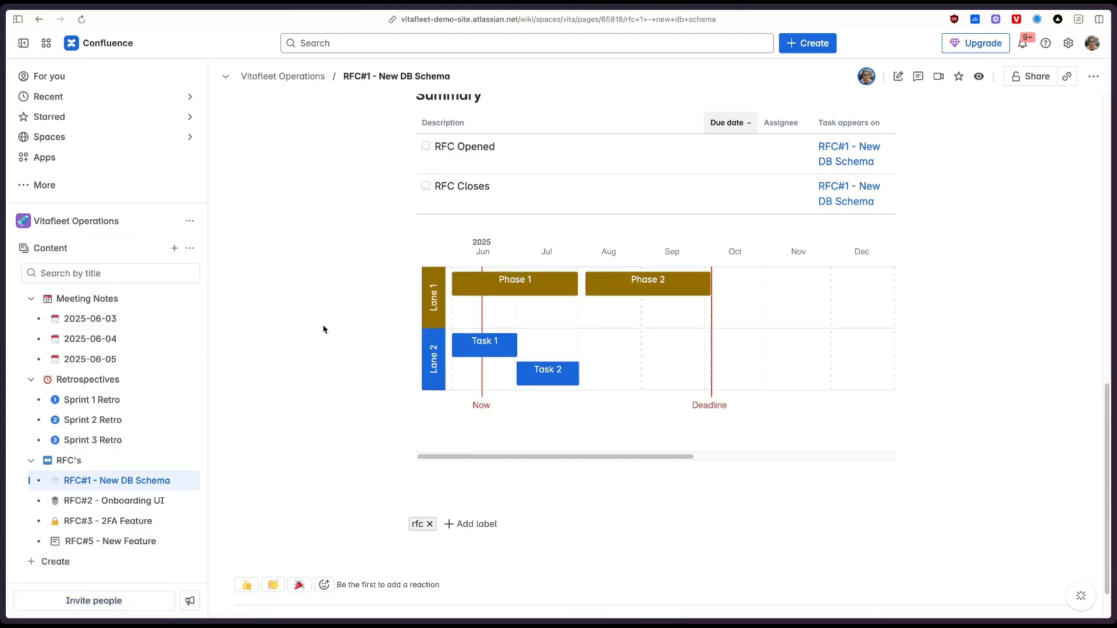
scroll(339, 332, "up", 10)
scroll(341, 332, "up", 2)
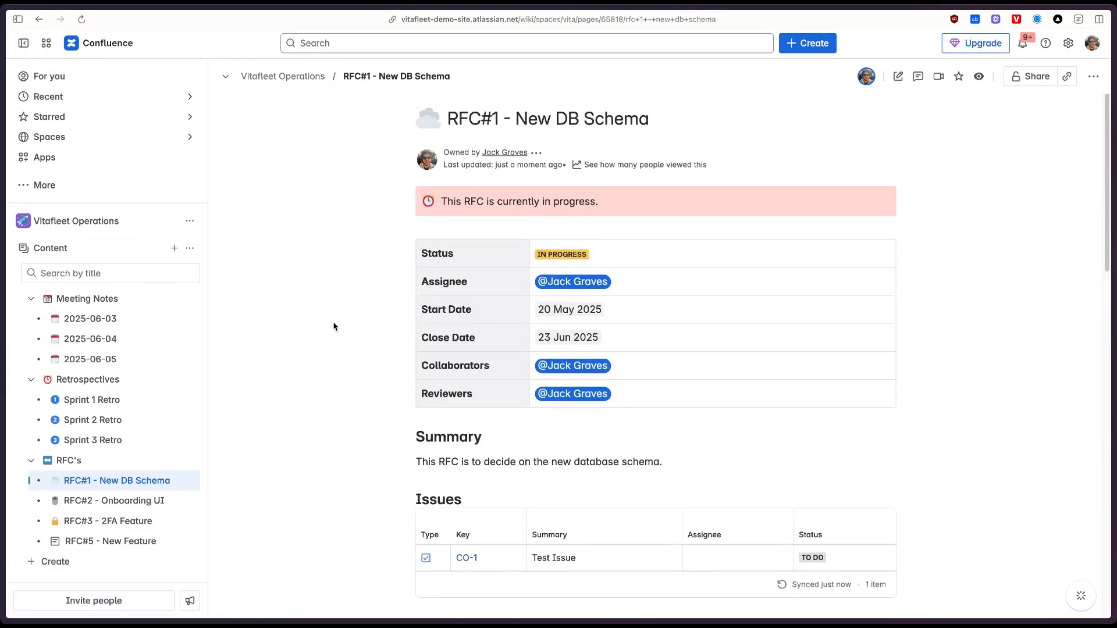